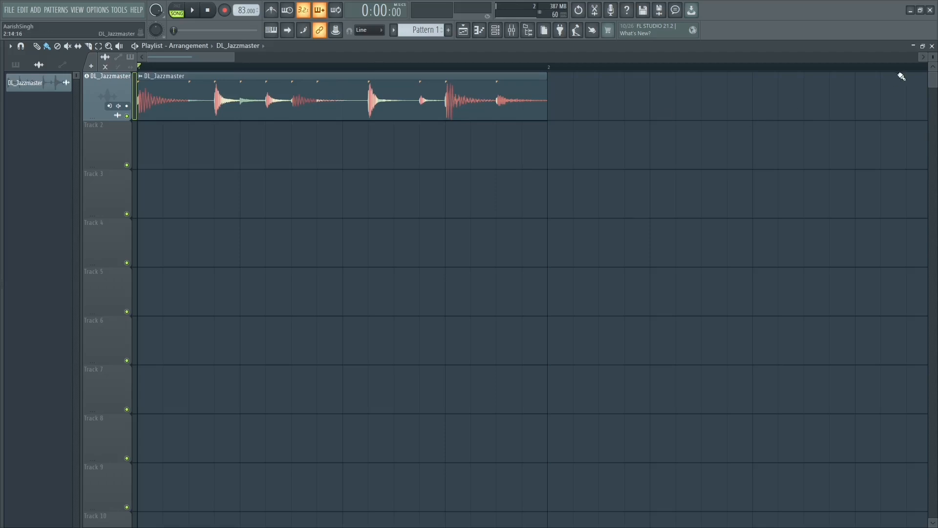
Step: Show the mixer track assigned to the DL_Jazzmaster clip from its channel settings and close those settings
left_click_drag(933, 57, 932, 60)
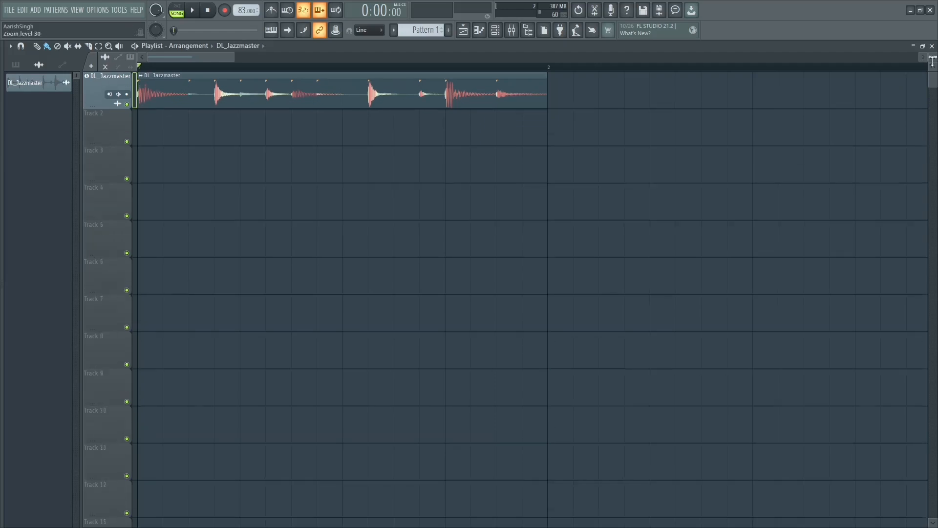
left_click_drag(234, 56, 202, 57)
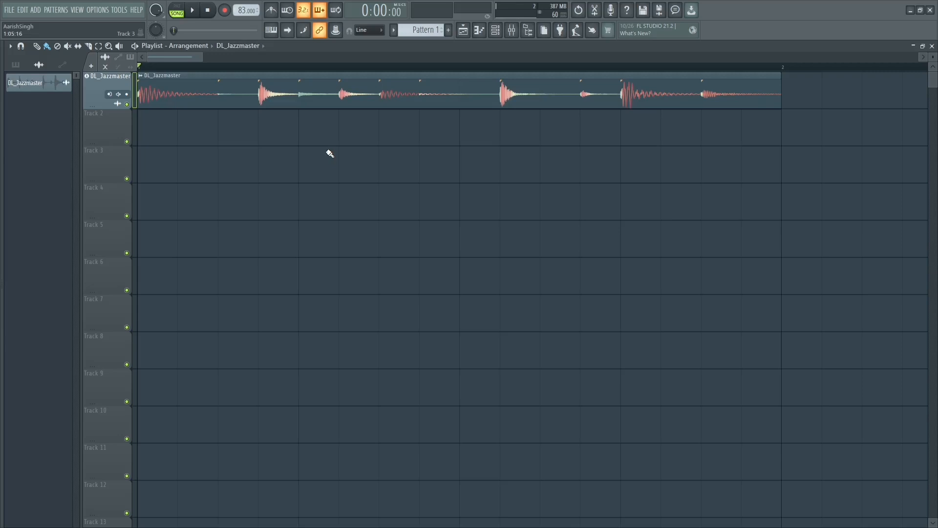
scroll(204, 55, "down", 4)
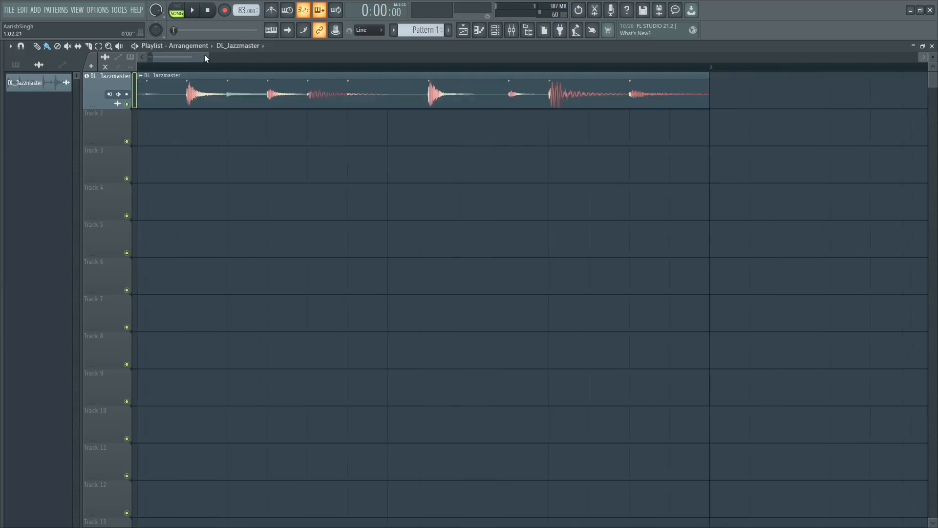
left_click_drag(206, 54, 172, 55)
double_click(264, 91)
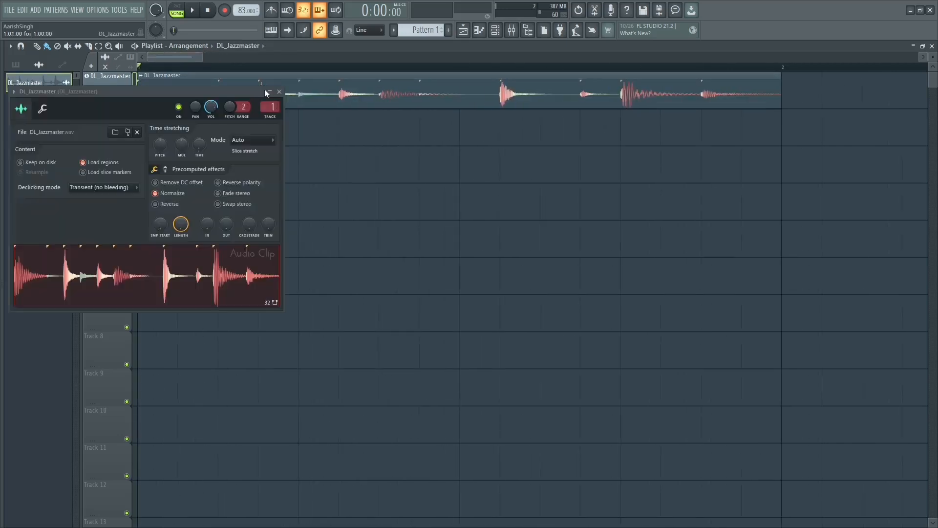
double_click(268, 107)
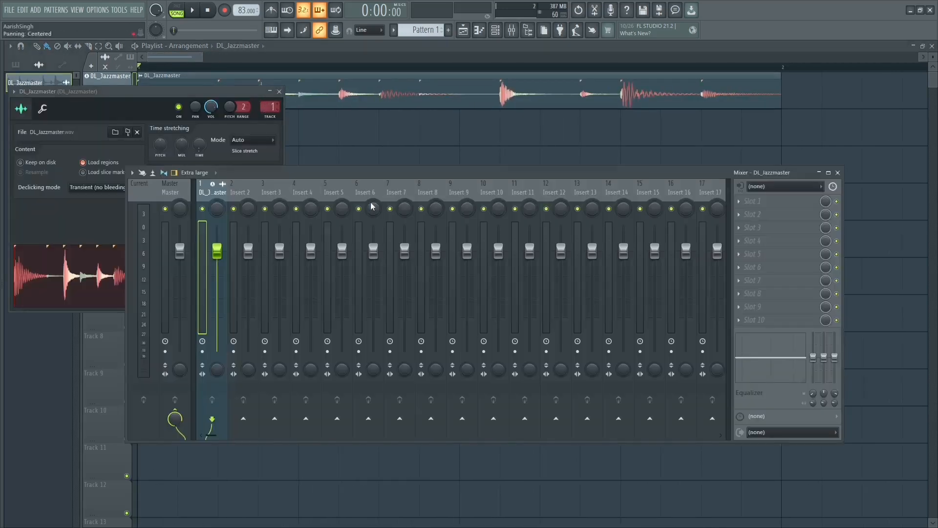
left_click_drag(324, 172, 383, 187)
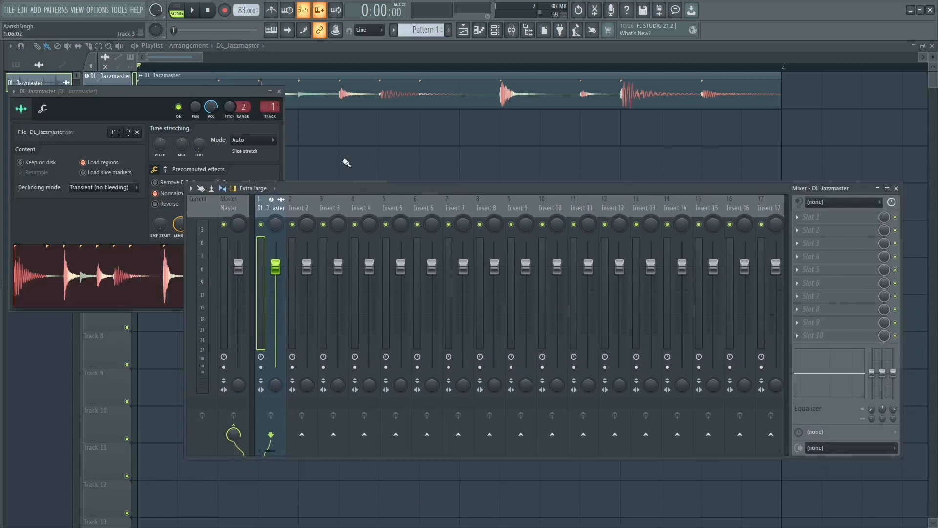
left_click(279, 92)
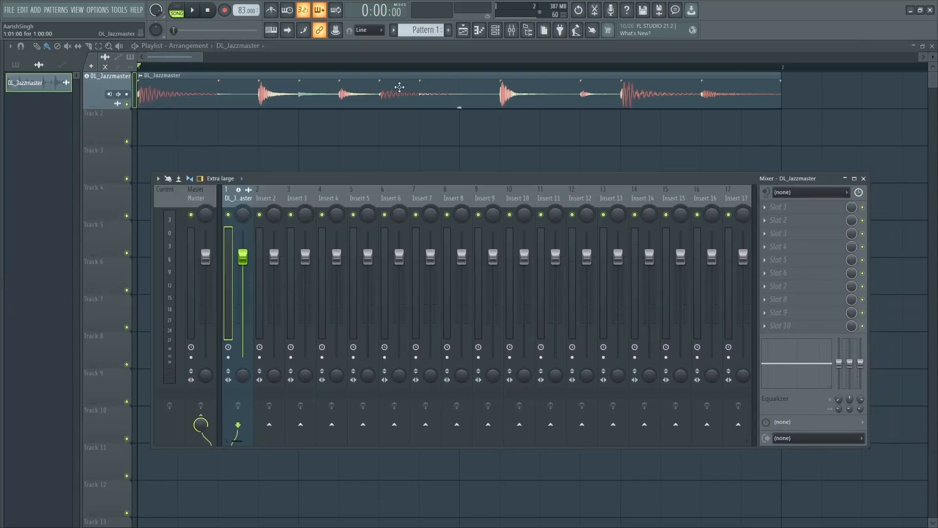
Step: View the loops in the browser and display the channel rack alongside the mixer
left_click(499, 33)
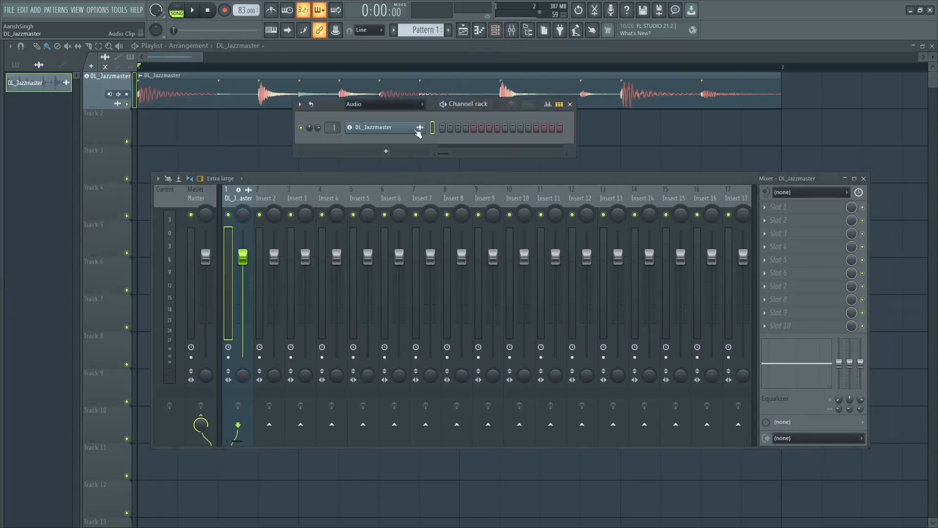
left_click(463, 32)
mouse_move(7, 151)
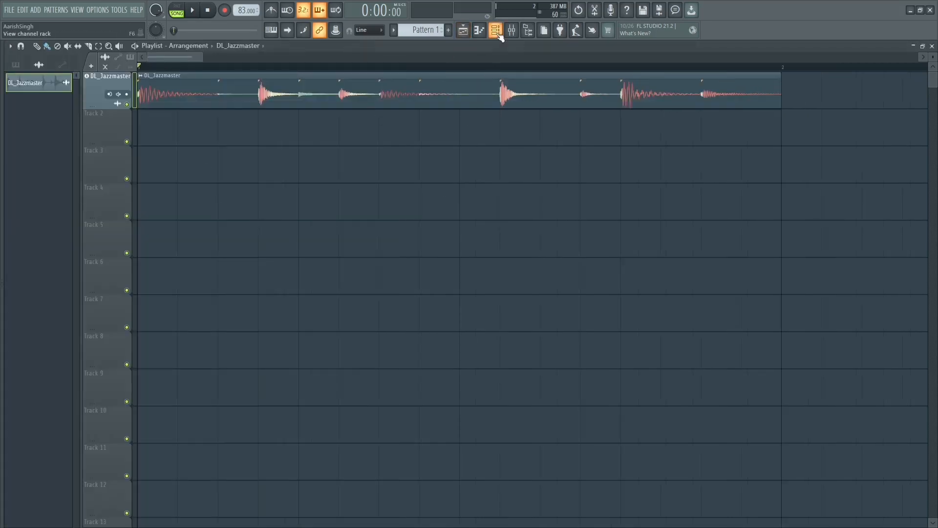
left_click(495, 31)
left_click(516, 31)
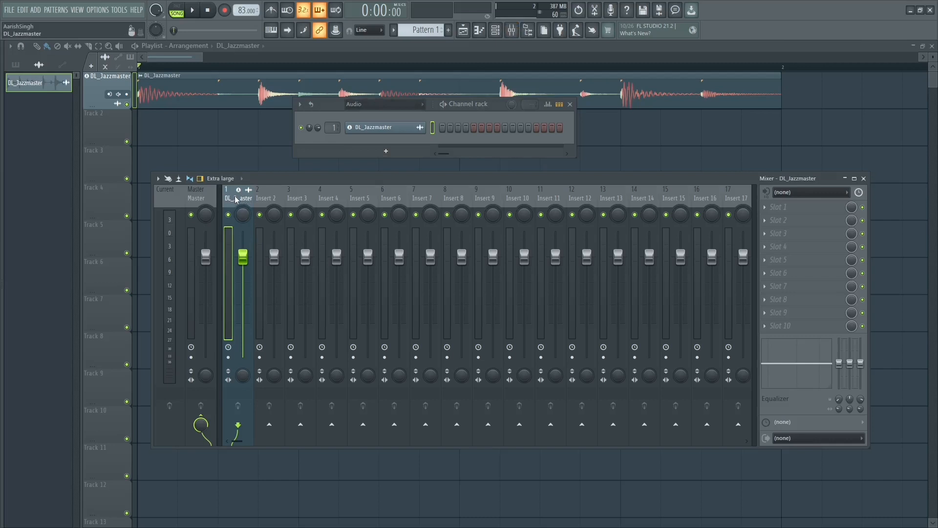
Step: Rename mixer track 1 with the preset name Drum mix and play the loop through it
right_click(235, 199)
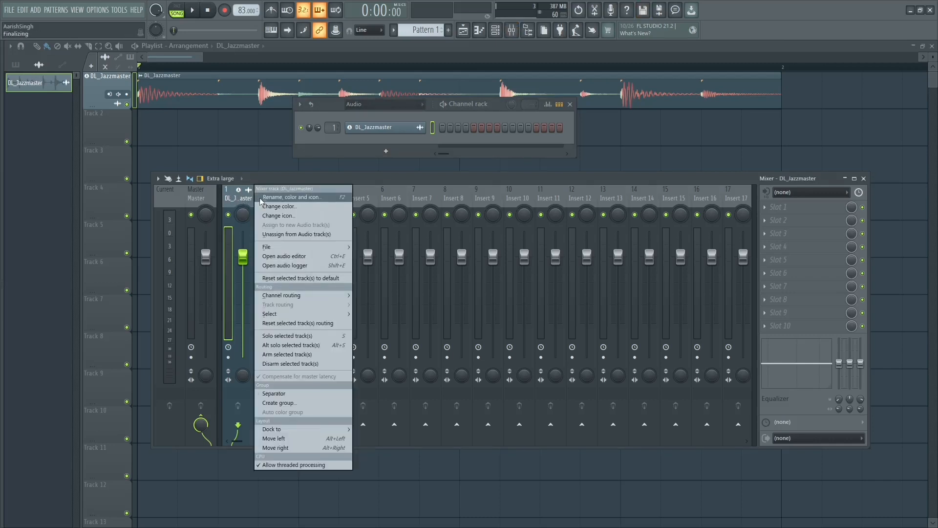
left_click(240, 201)
right_click(240, 201)
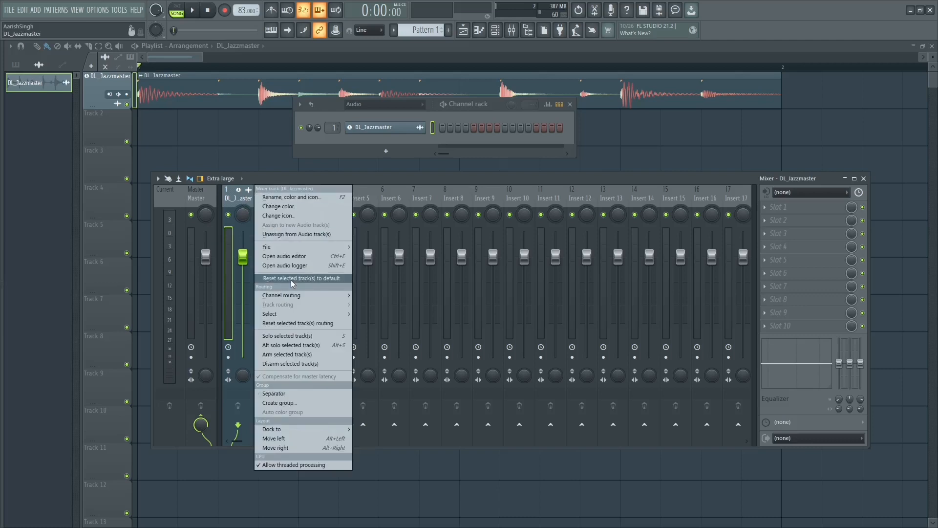
left_click(289, 198)
left_click(186, 198)
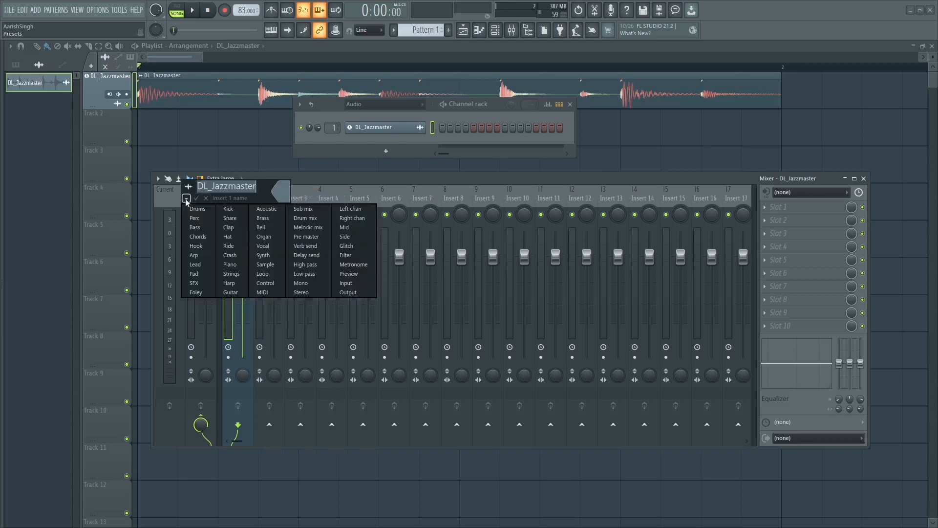
left_click(314, 218)
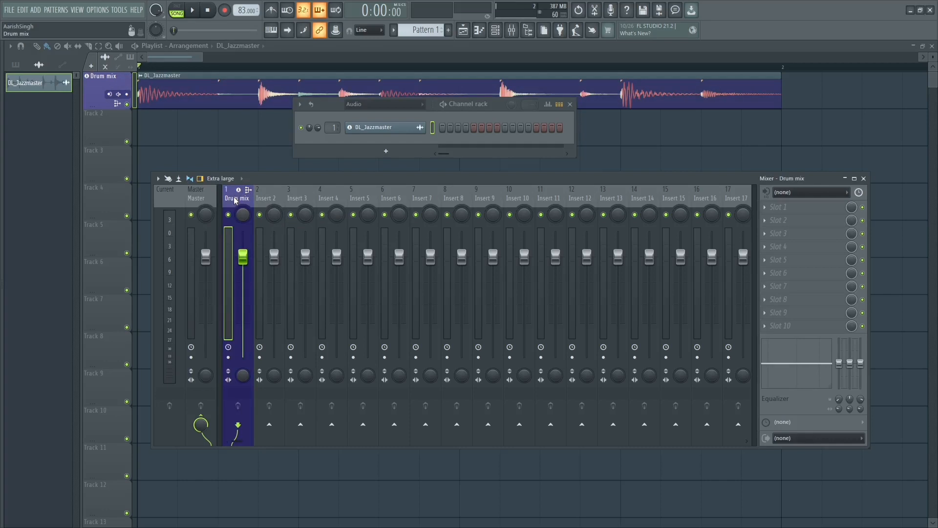
key("space")
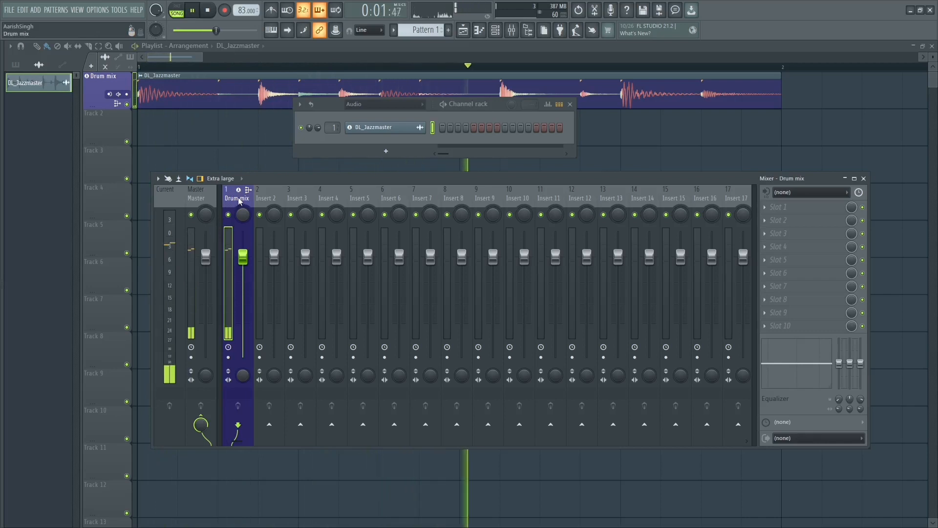
key("space")
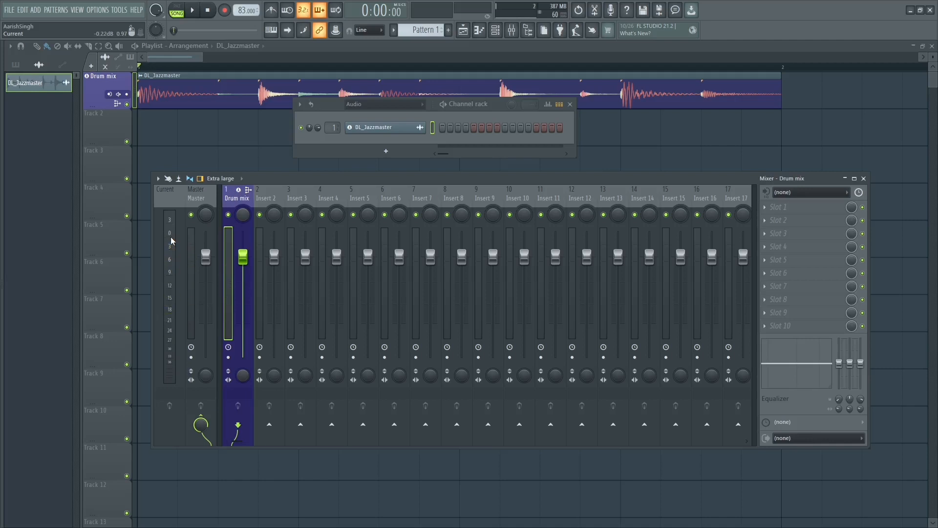
Step: Load Ozone 11 Equalizer into the first effect slot of the Drum mix track and close its window
left_click(789, 207)
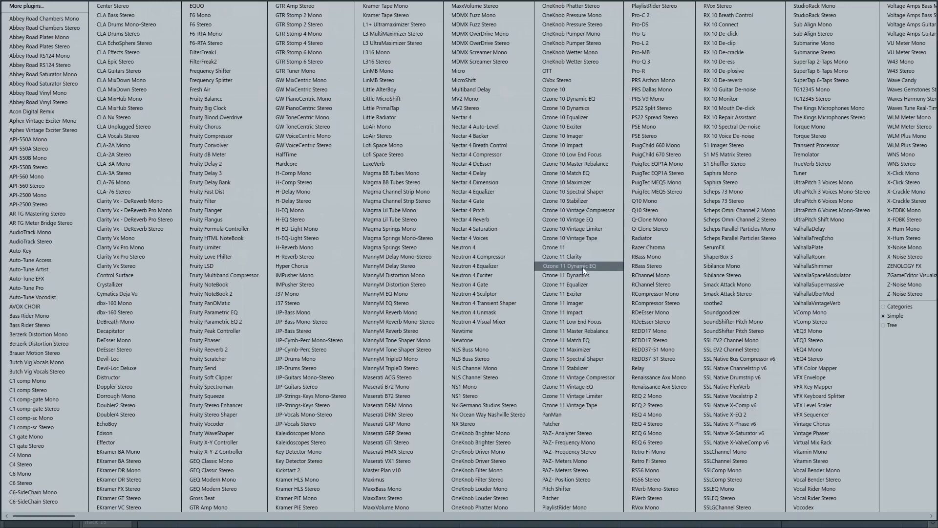
left_click(587, 285)
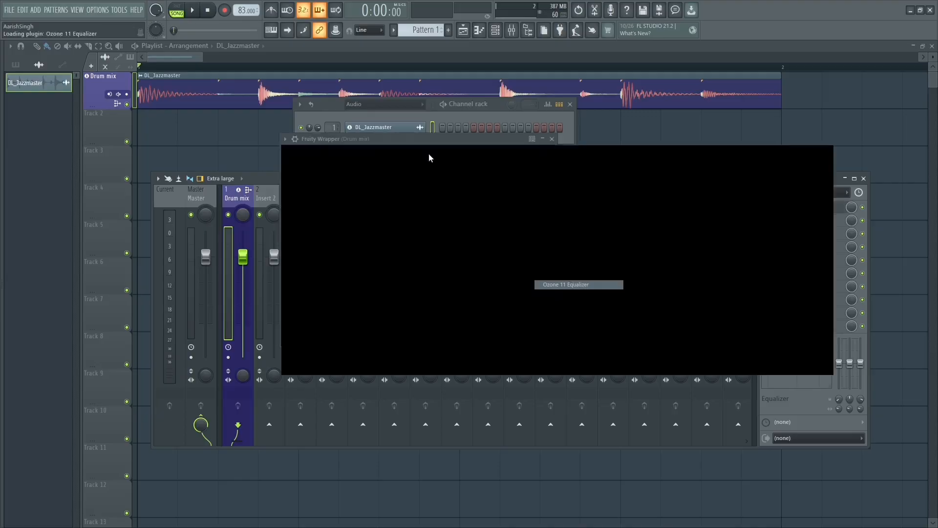
left_click_drag(431, 140, 452, 249)
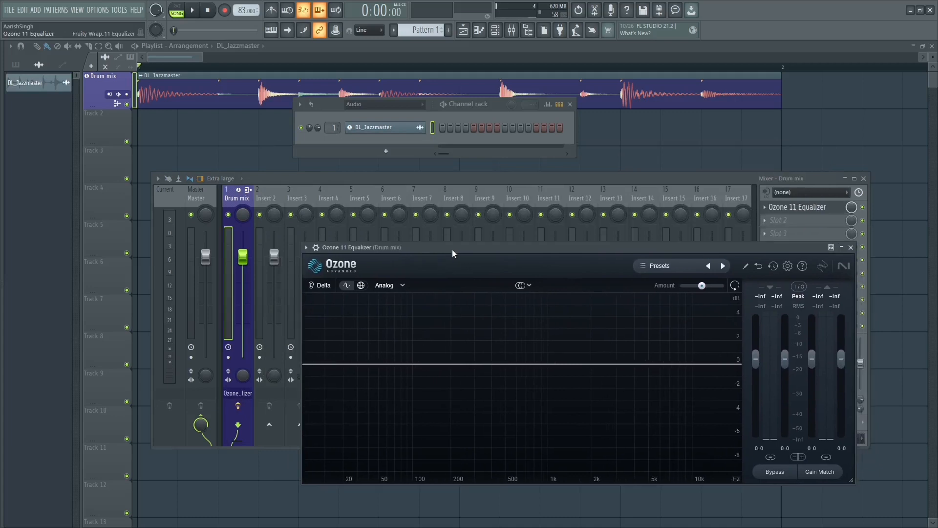
left_click(851, 246)
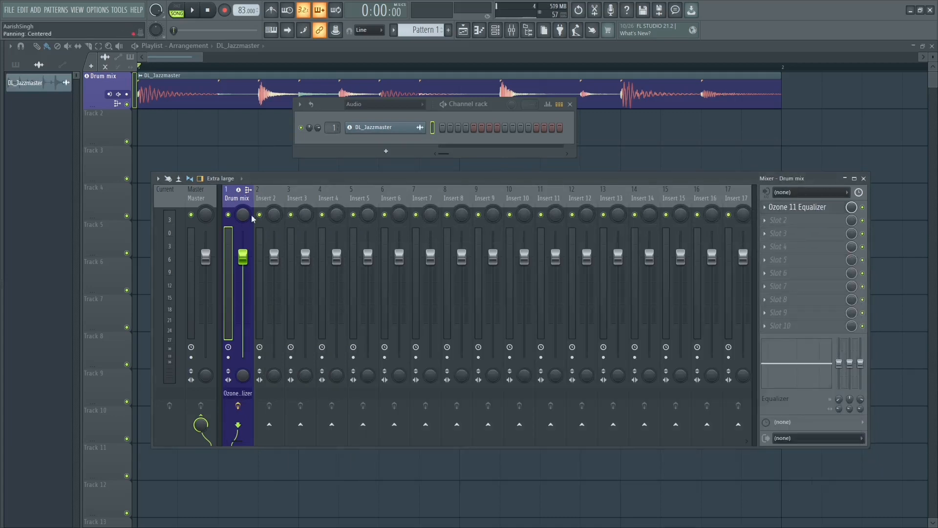
Step: Select the Master track and play the drum loop to examine its level on the meter
left_click(210, 201)
left_click(236, 196)
left_click(203, 199)
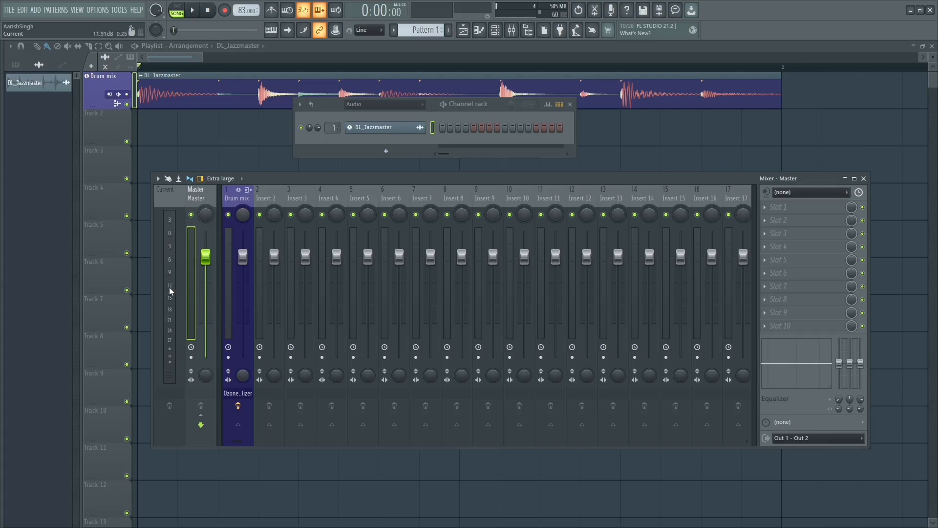
key("space")
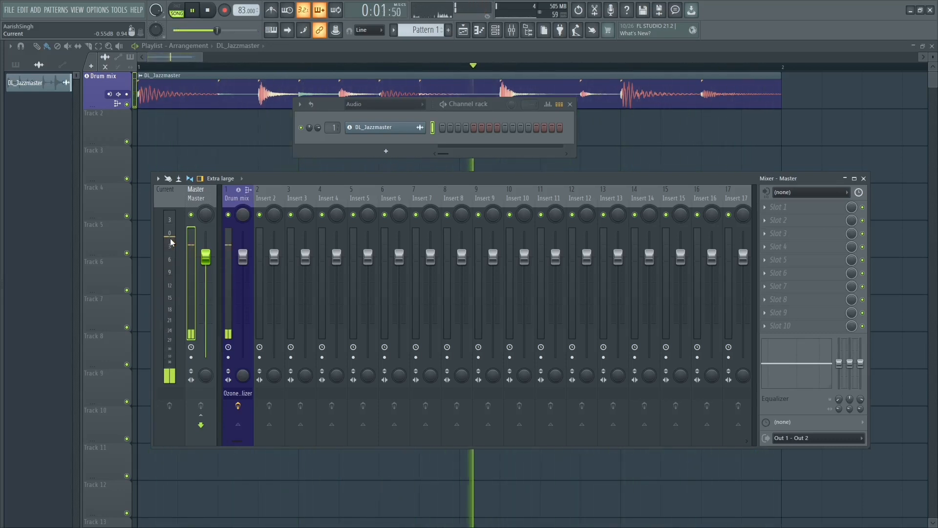
key("space")
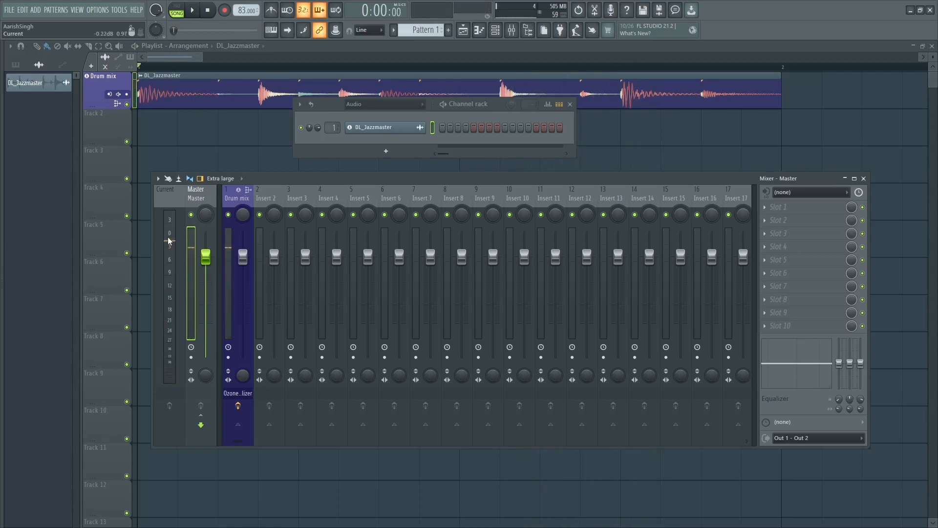
key("space")
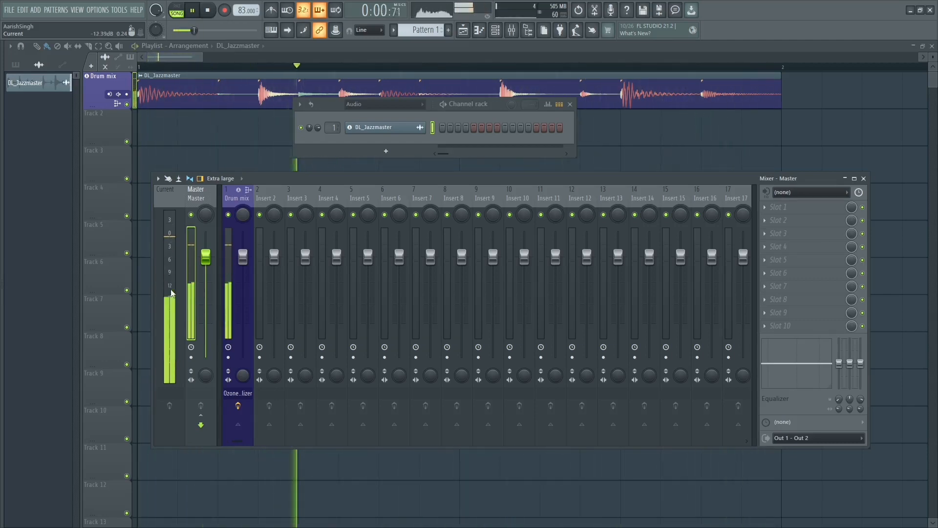
key("space")
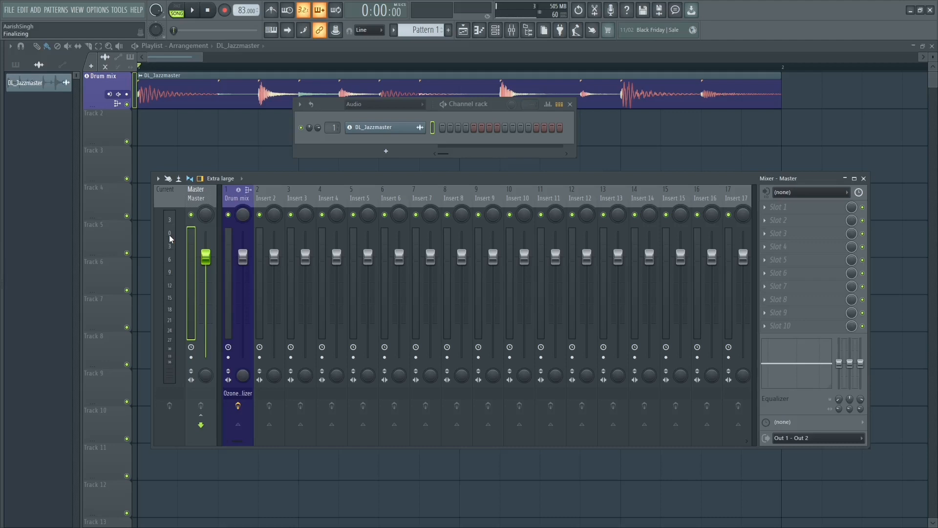
Step: Examine the clip's waveform, reopen the mixer, and play the loop to check the Master track's peaks
left_click(193, 55)
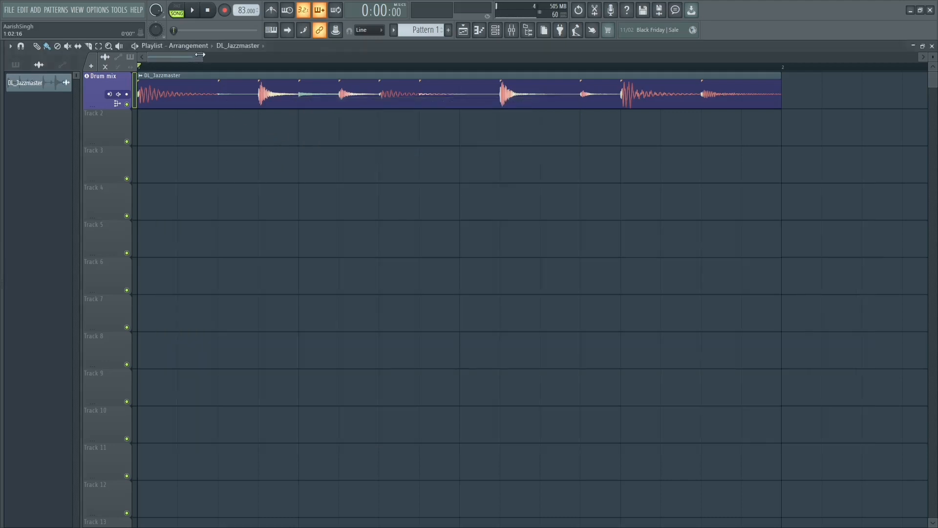
left_click_drag(200, 55, 235, 54)
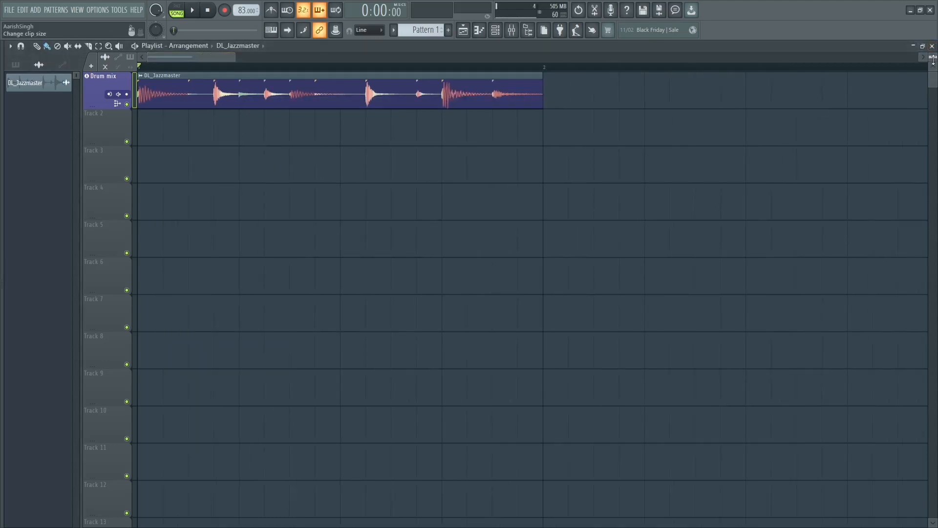
left_click_drag(933, 60, 933, 58)
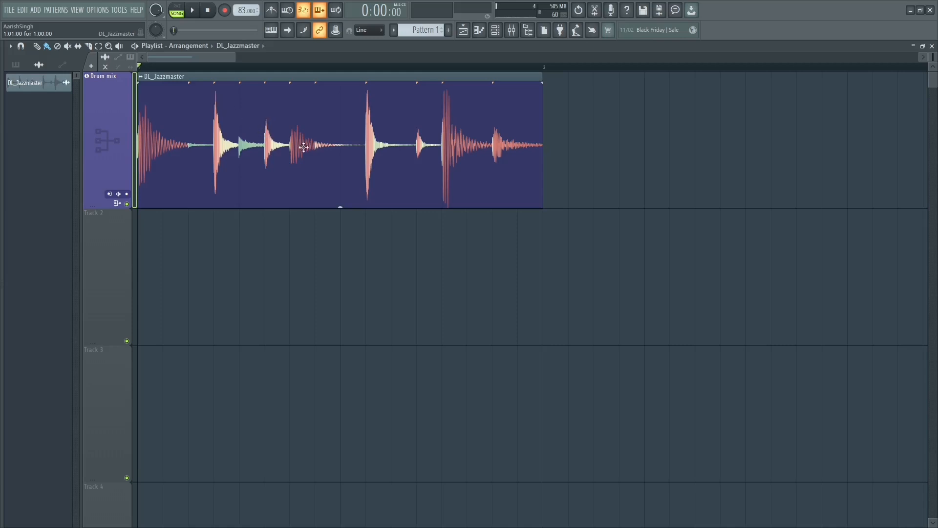
left_click_drag(936, 57, 937, 57)
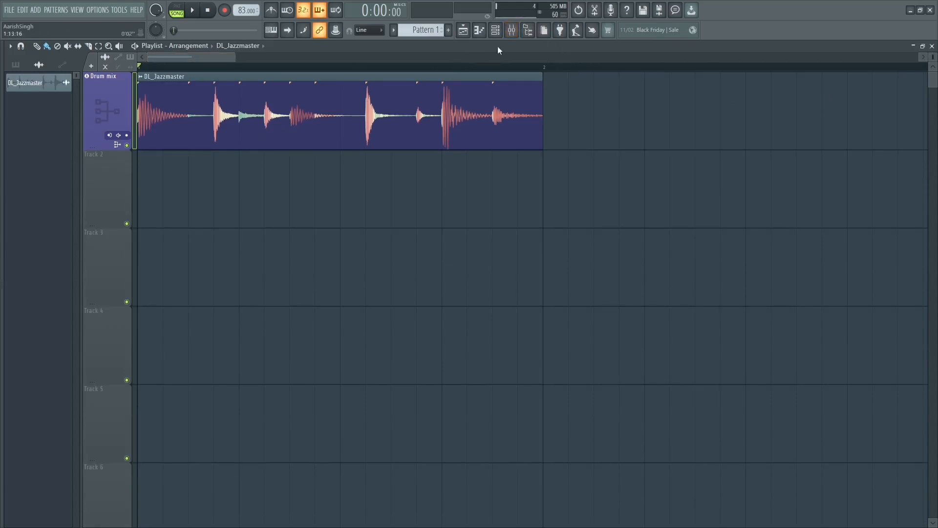
left_click(512, 30)
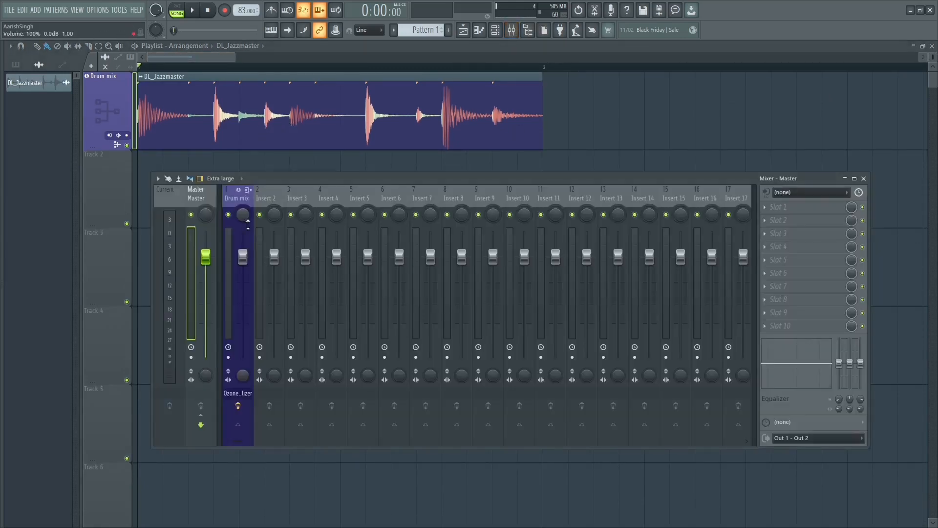
left_click(236, 198)
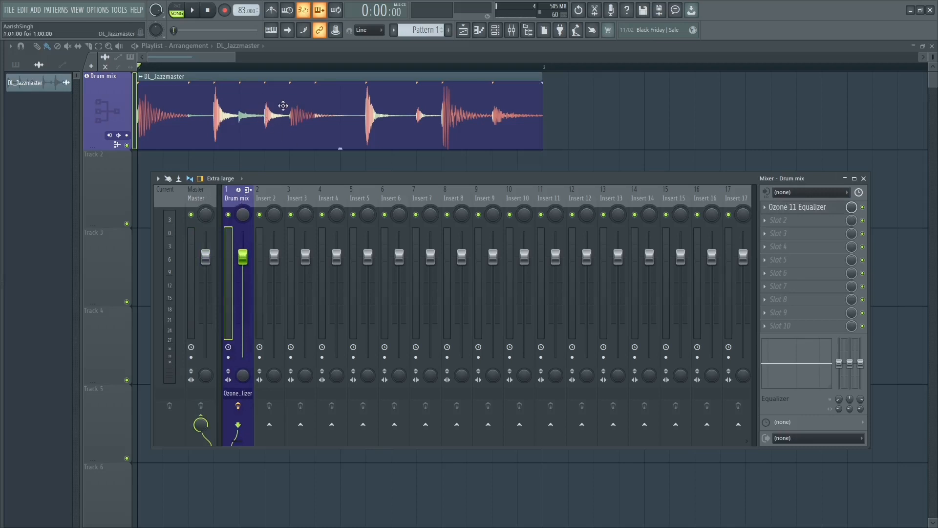
left_click(201, 197)
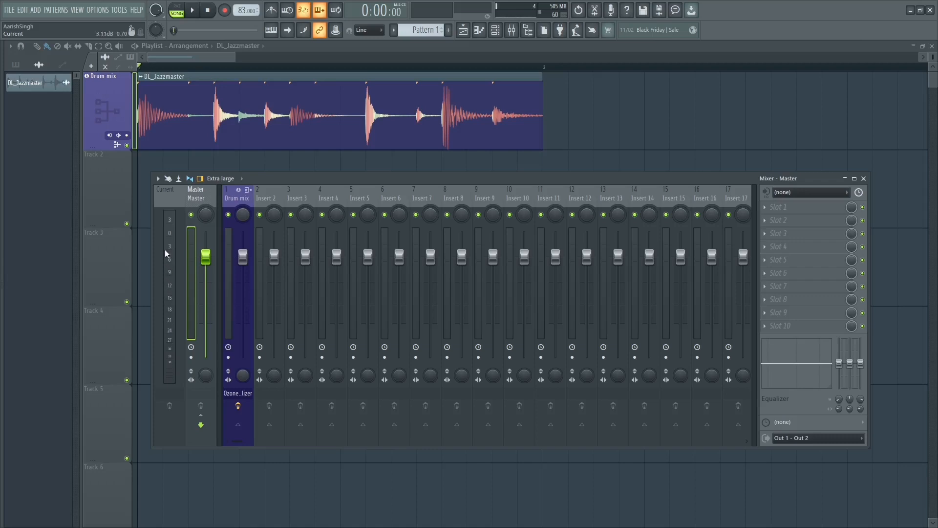
key("space")
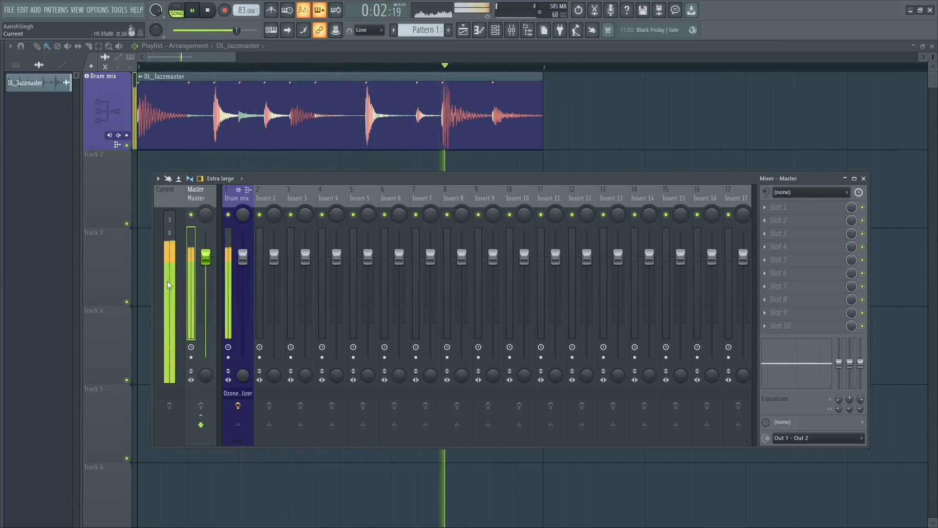
key("space")
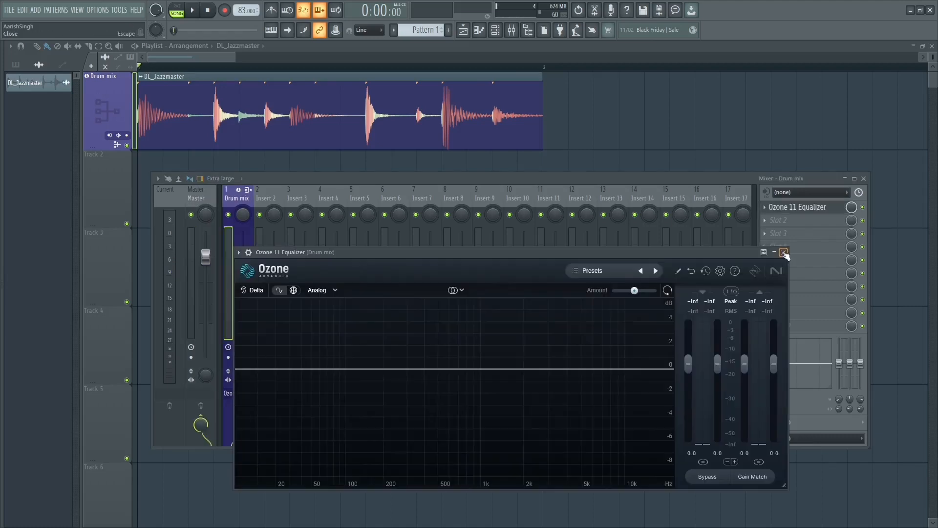
Step: Open the Ozone 11 Equalizer on the Drum mix track and reposition its window over the mixer
left_click(806, 207)
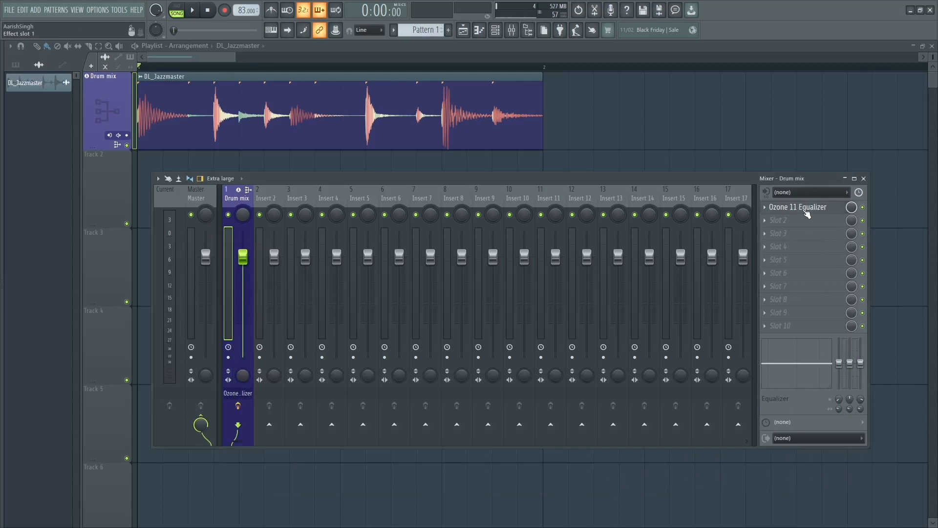
left_click(805, 212)
left_click_drag(632, 252, 636, 233)
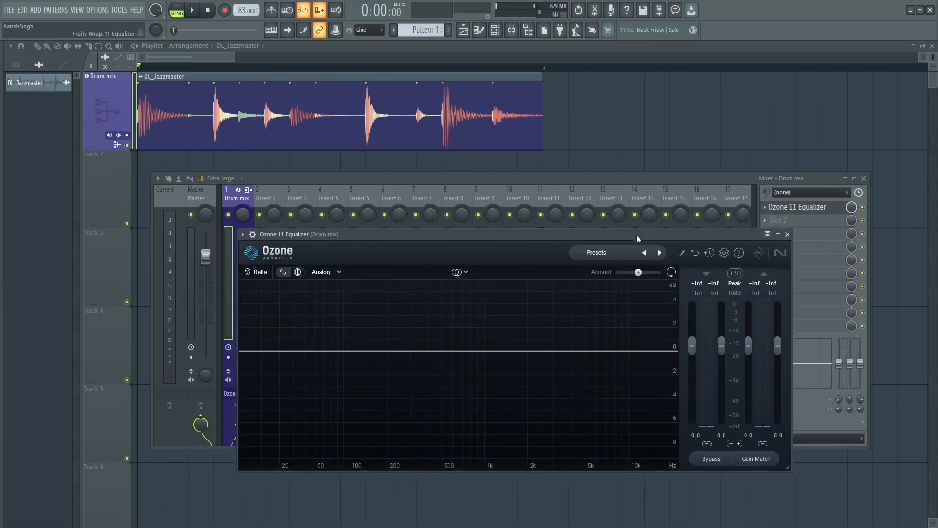
Step: Move the Ozone 11 Equalizer window clear of the Master meter, then play the drum loop to compare Ozone's Peak and RMS readings with the mixer meters
left_click_drag(709, 234, 649, 207)
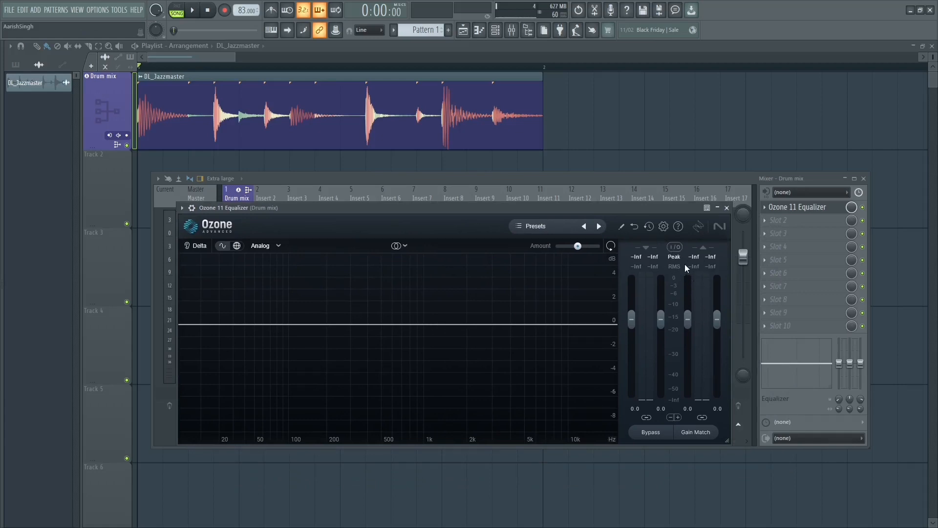
left_click_drag(582, 207, 619, 238)
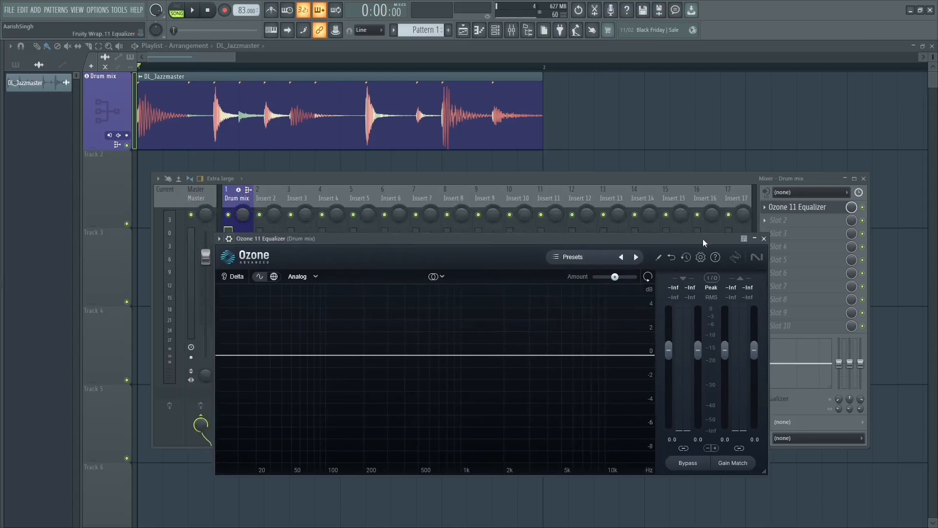
left_click_drag(703, 238, 715, 221)
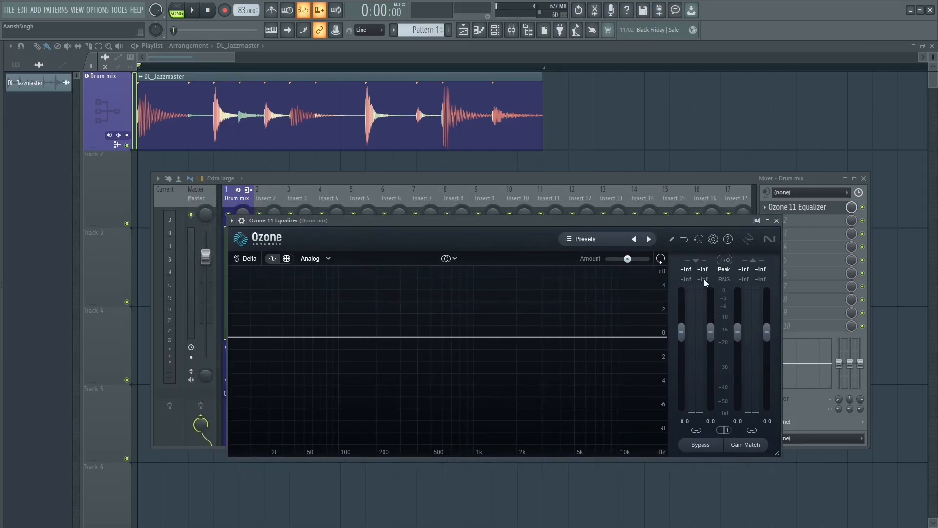
key("space")
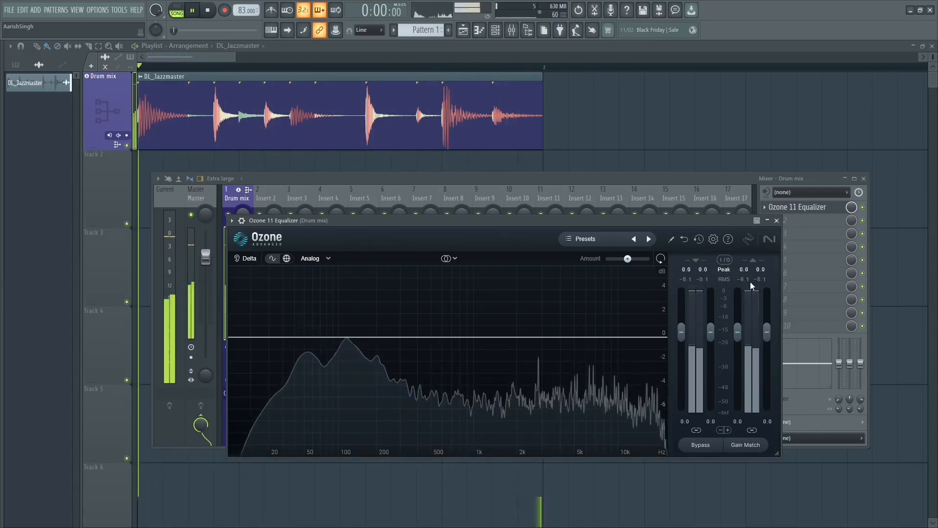
key("space")
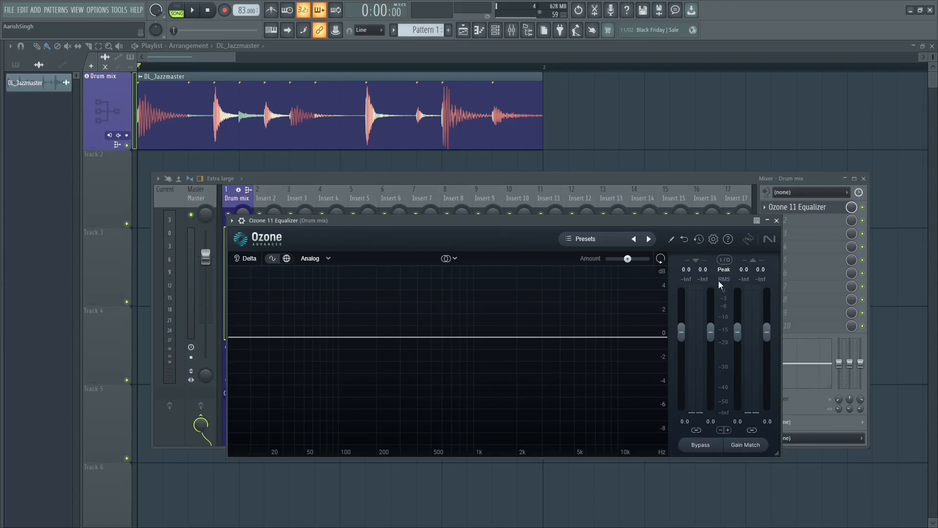
key("space")
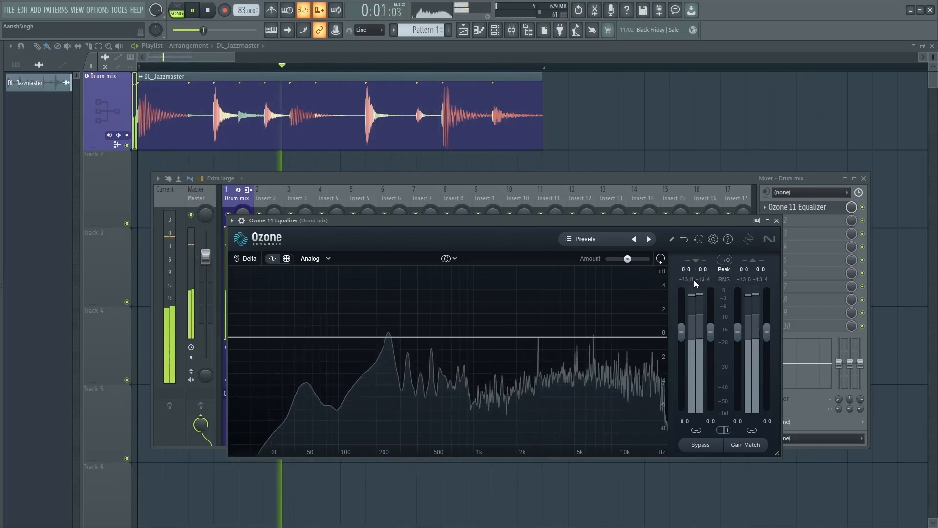
key("space")
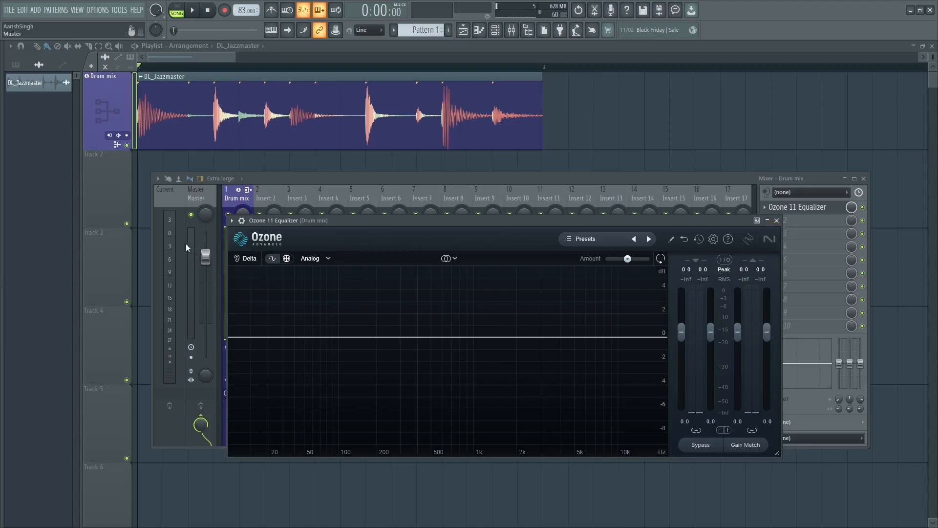
key("space")
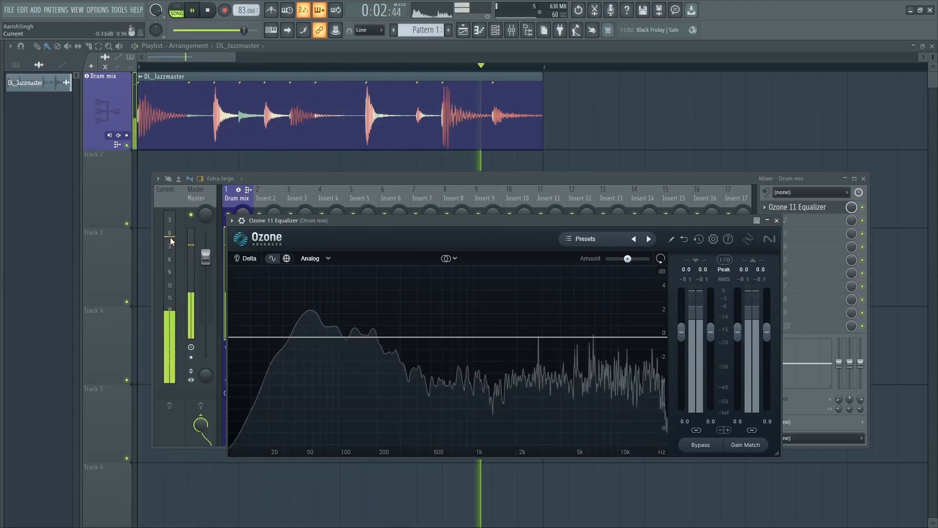
key("space")
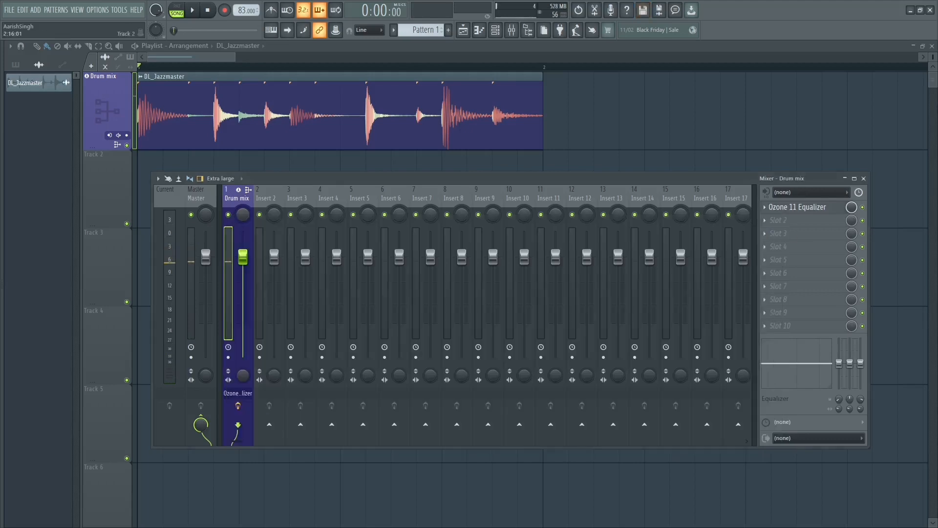
Step: Close the equalizer, replace it with Fruity Compressor in the Drum mix track's first effect slot, and move its window clear of the Drum mix meter
left_click(776, 220)
left_click(772, 220)
left_click(787, 221)
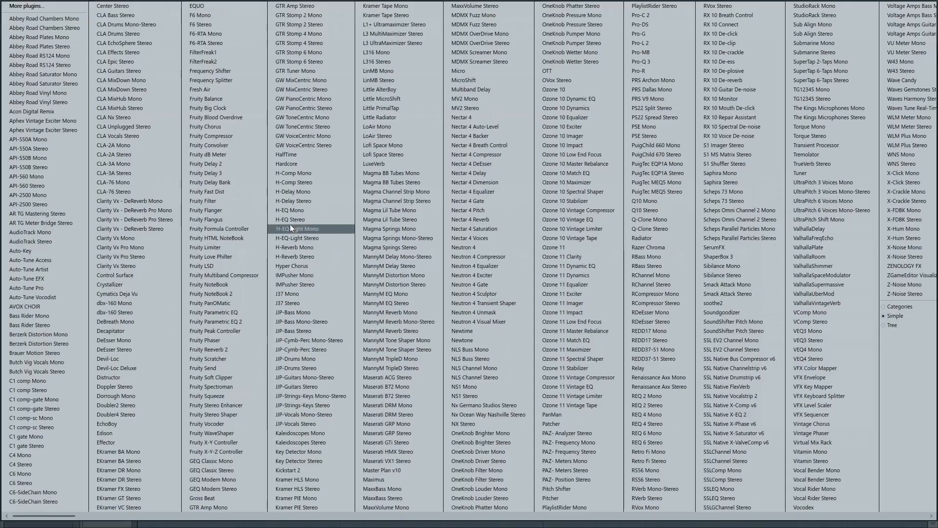
left_click(231, 137)
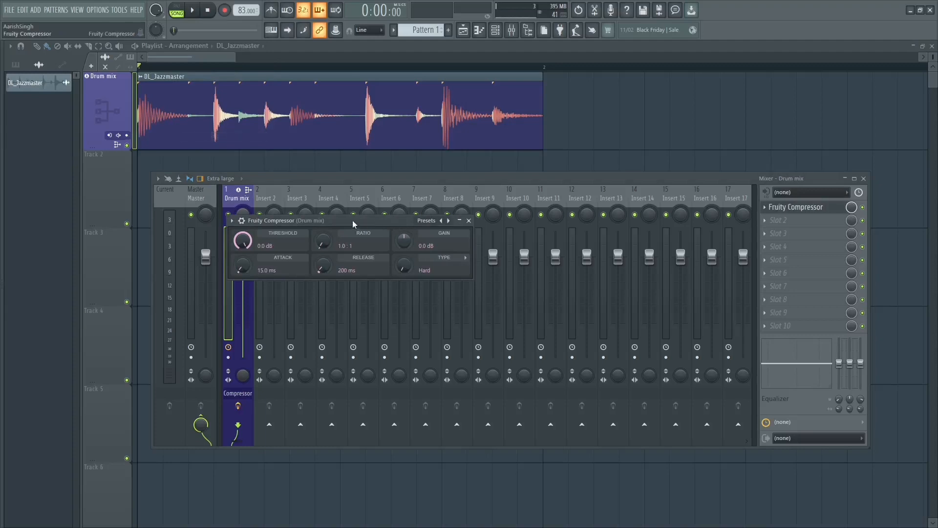
left_click_drag(353, 220, 582, 256)
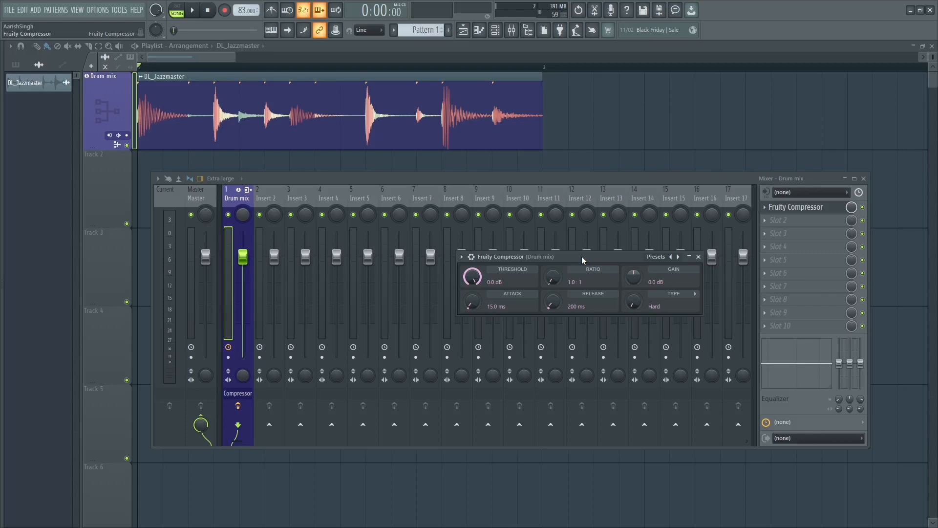
left_click_drag(581, 256, 520, 243)
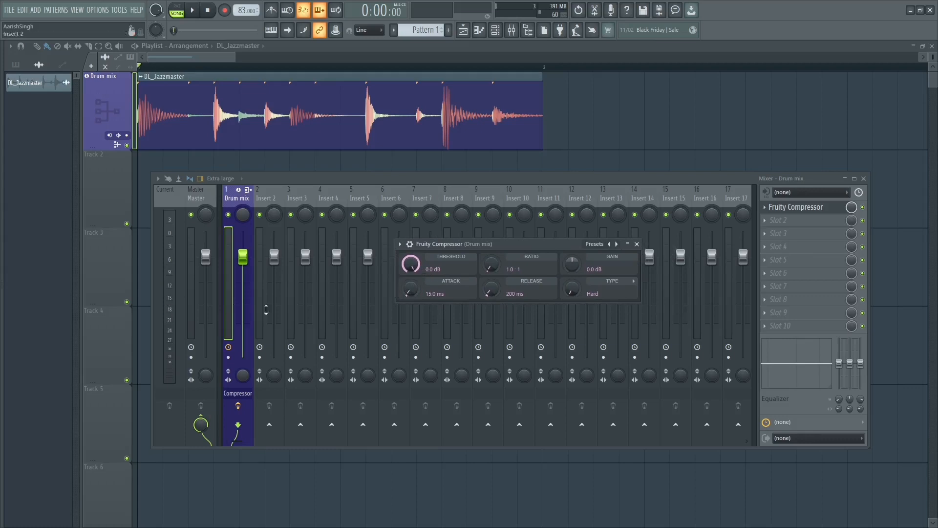
Step: Set Fruity Compressor's threshold to -14.5 dB and its attack to 0.0 ms, repositioning its window over the mixer
left_click_drag(426, 271, 426, 298)
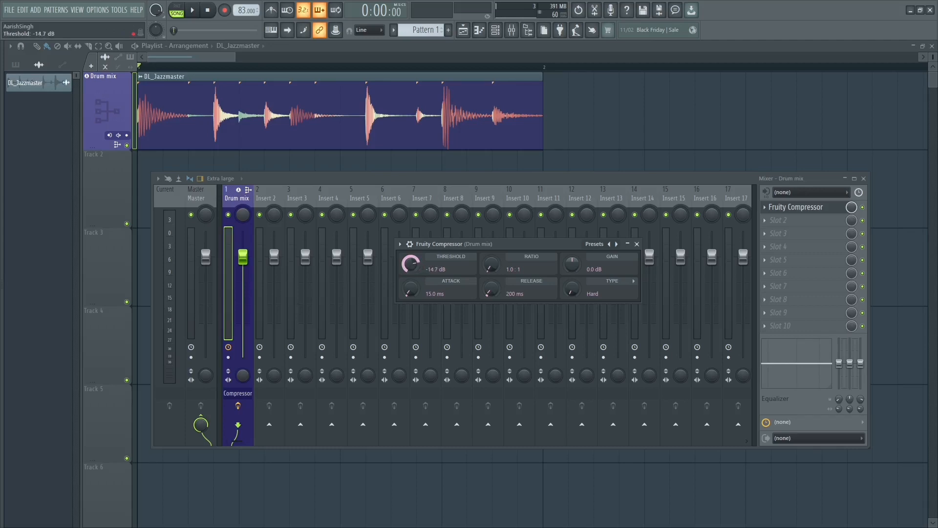
left_click_drag(492, 246, 517, 211)
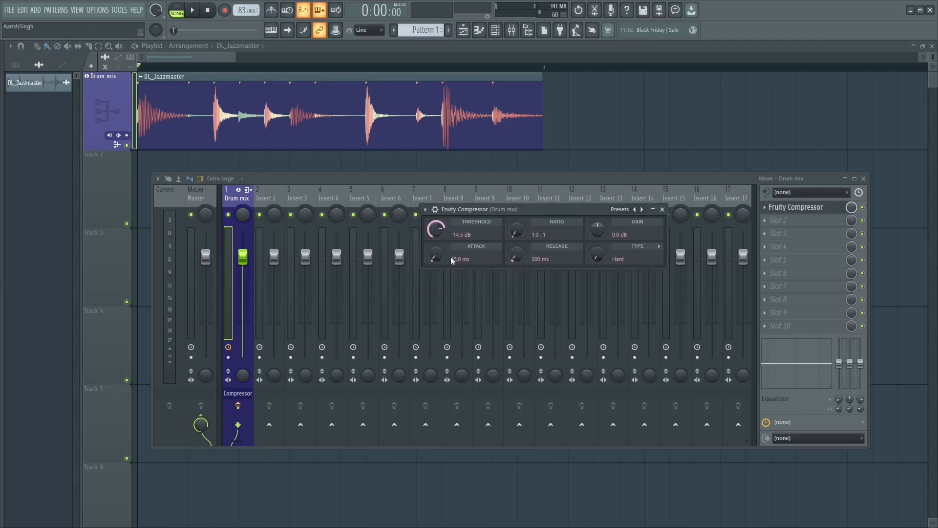
left_click_drag(439, 250, 439, 257)
left_click_drag(516, 211, 504, 215)
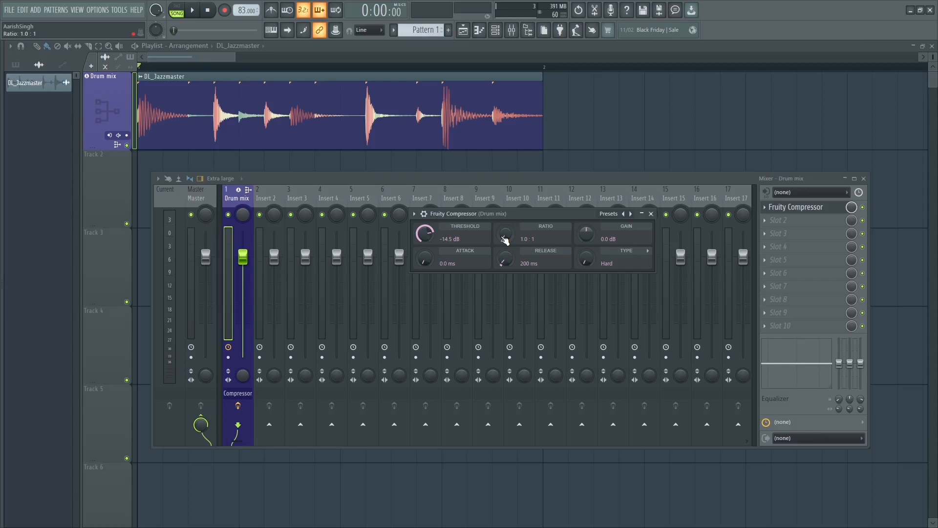
Step: Try different compressor ratios while playing the drum loop and settle on a ratio of 3.4 : 1
left_click_drag(503, 237, 503, 239)
key("space")
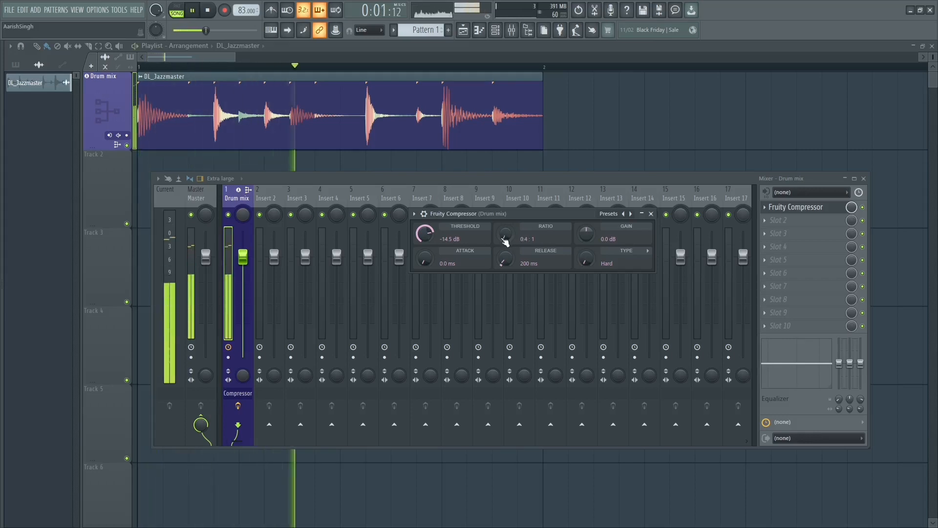
key("space")
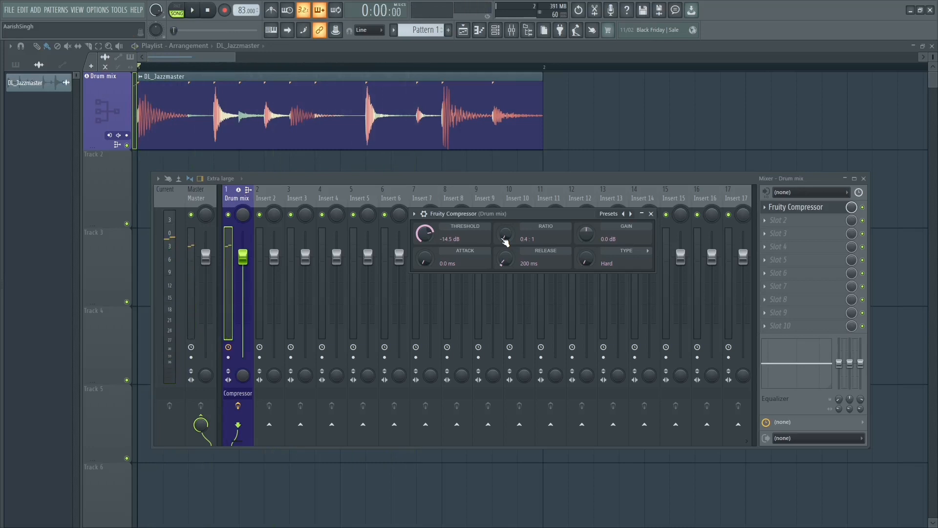
key("space")
scroll(503, 240, "up", 10)
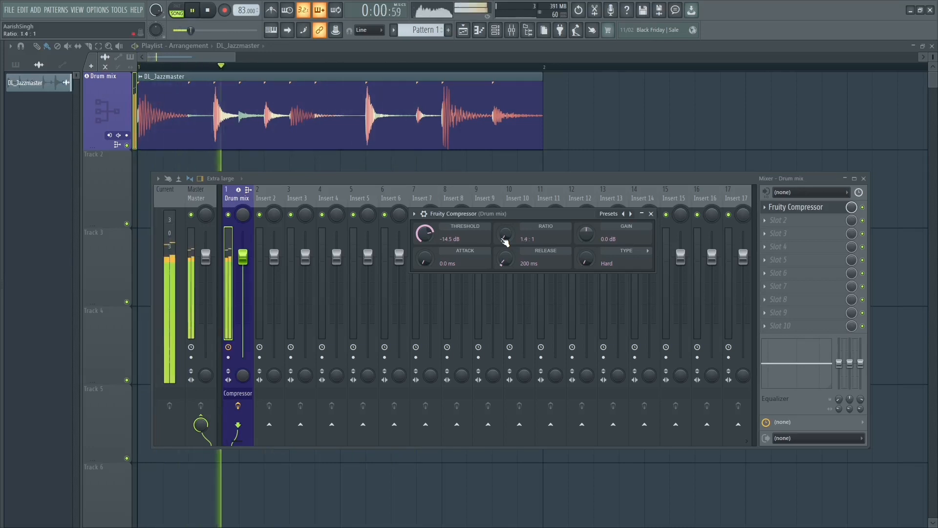
scroll(503, 240, "down", 3)
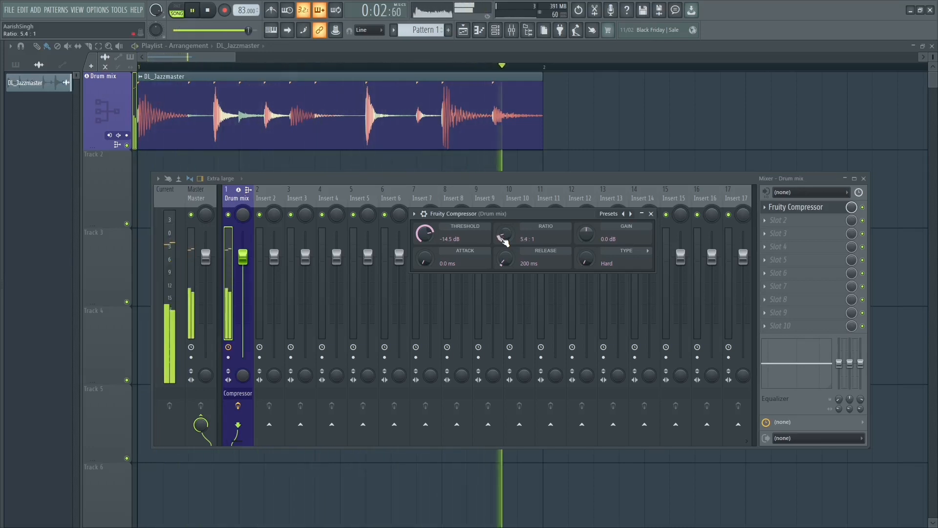
scroll(503, 240, "down", 3)
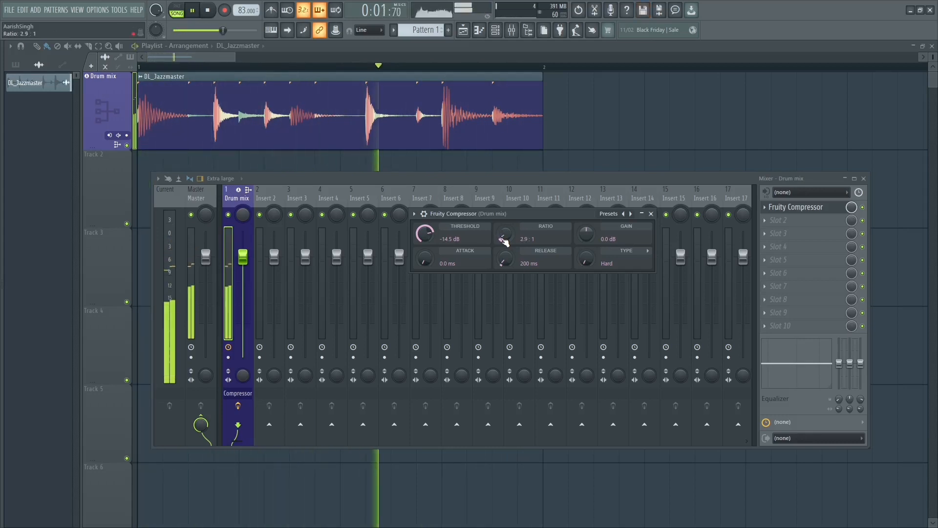
scroll(503, 239, "up", 2)
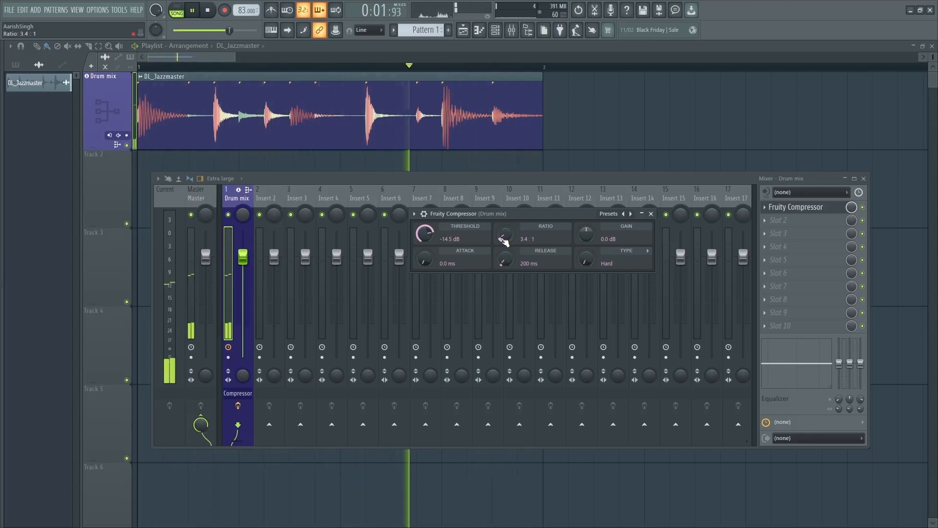
key("space")
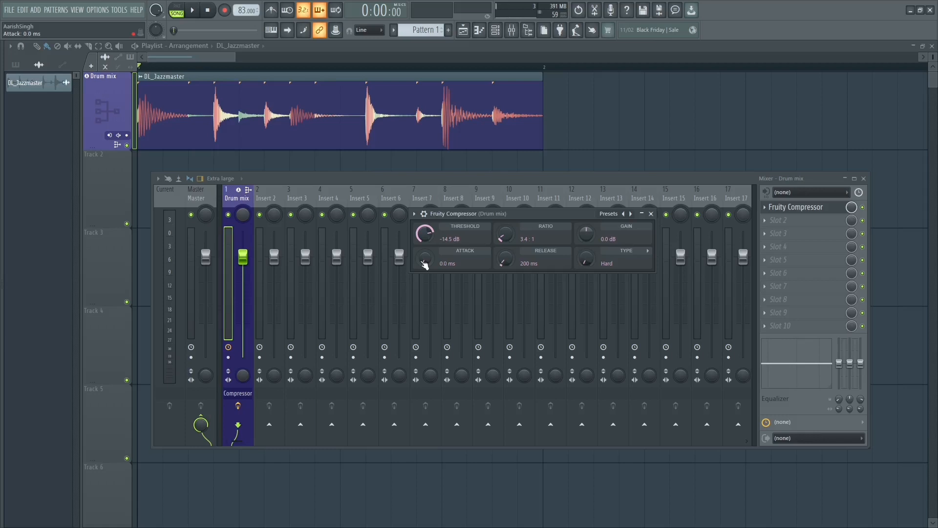
Step: Lower the compressor's threshold to -16.2 dB while auditioning the drum loop, keeping the attack at 0.0 ms
key("space")
left_click_drag(424, 265, 425, 271)
key("space")
key("space")
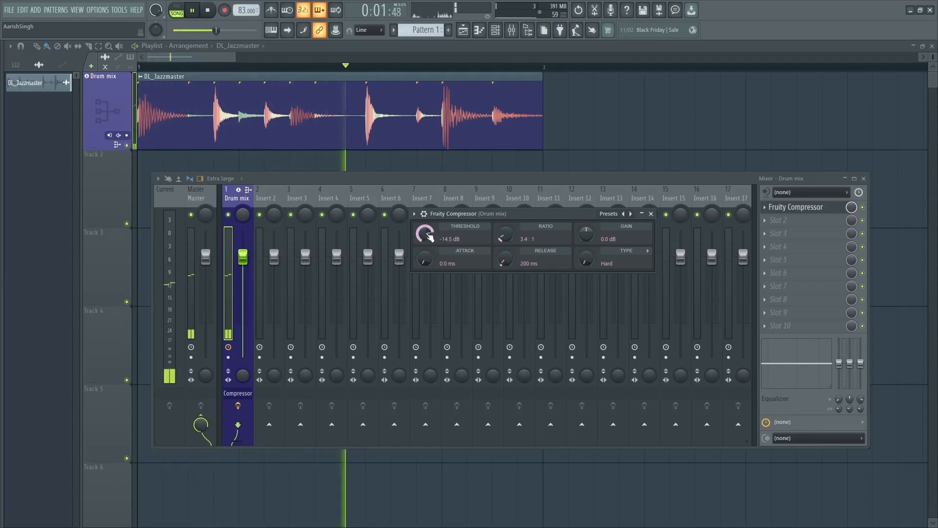
key("space")
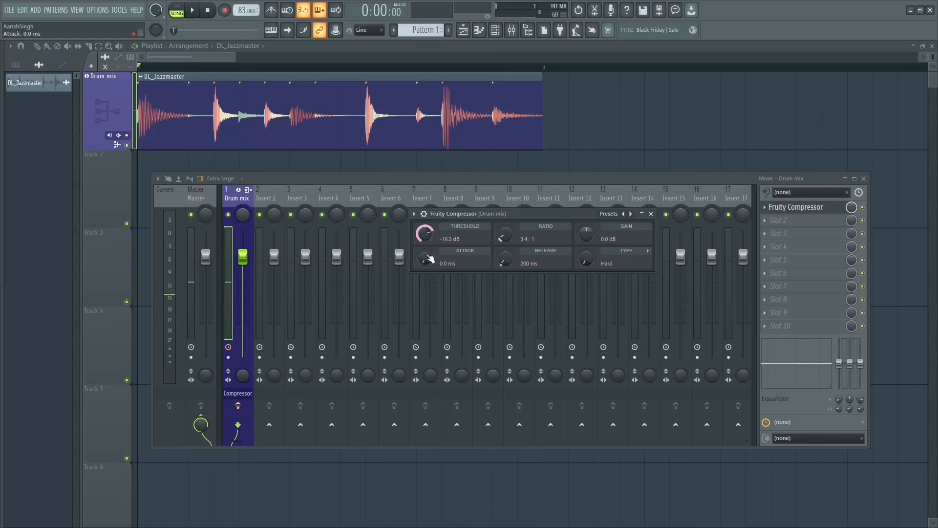
Step: Adjust the compressor's attack to 4.9 ms while the drum loop plays
key("space")
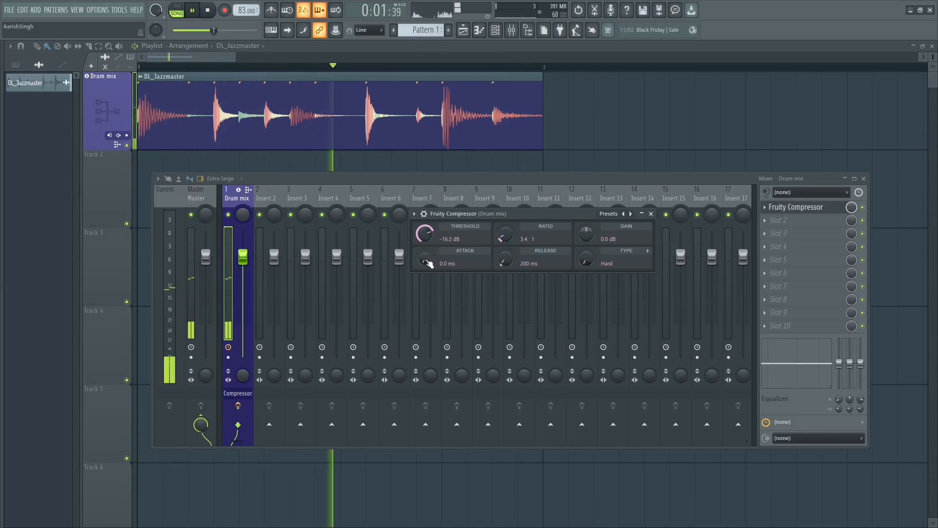
scroll(425, 260, "up", 3)
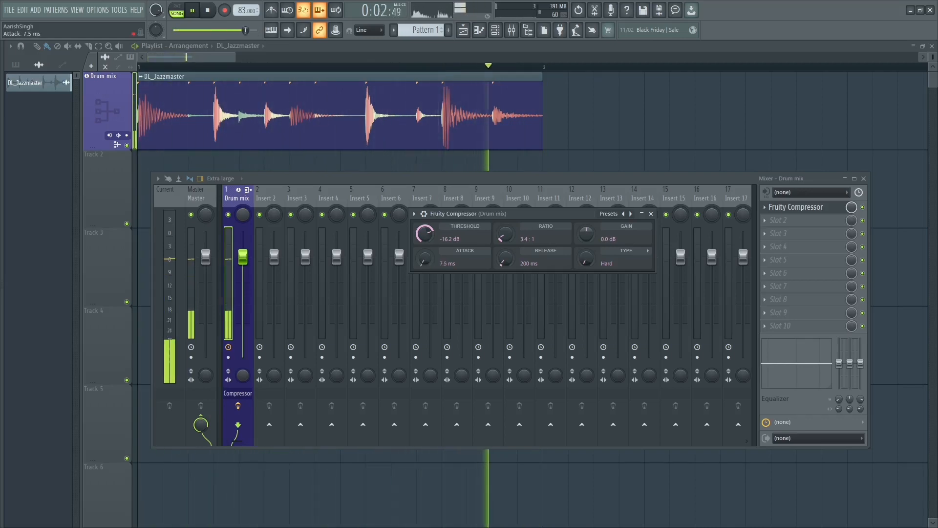
scroll(425, 261, "down", 2)
scroll(425, 260, "down", 2)
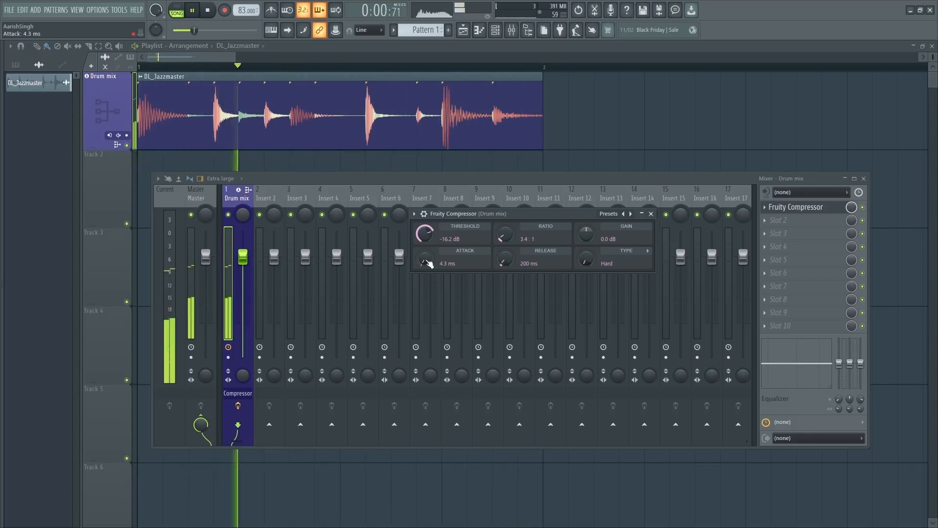
key("space")
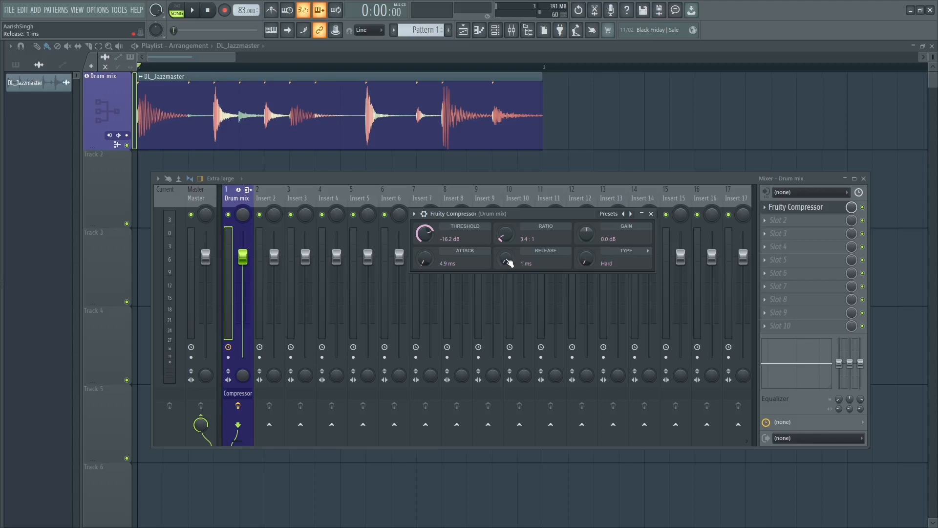
Step: Move the compressor window and play the drum loop to audition the 1 ms release
left_click_drag(536, 215, 486, 198)
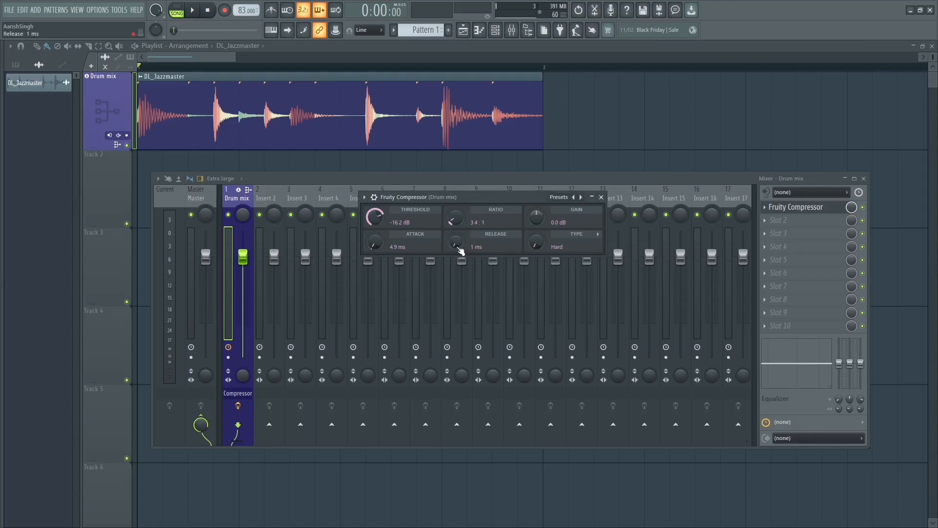
key("space")
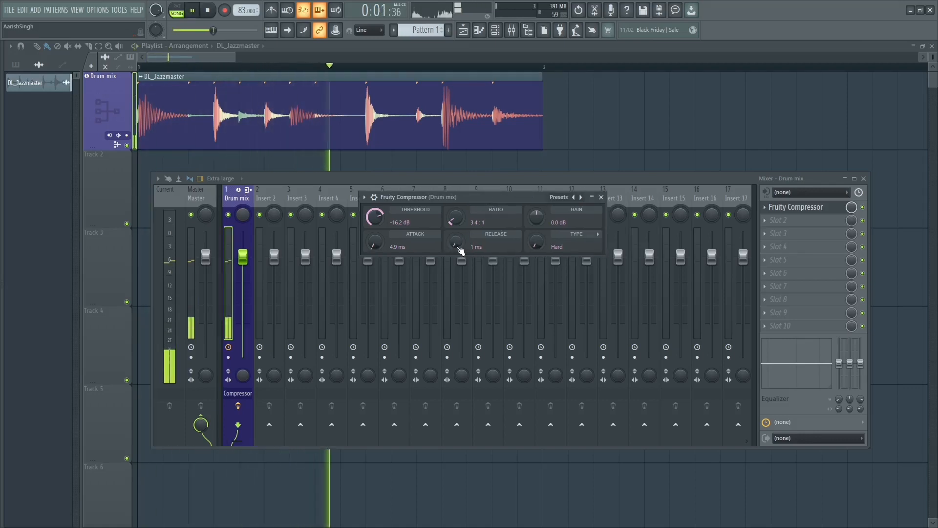
key("space")
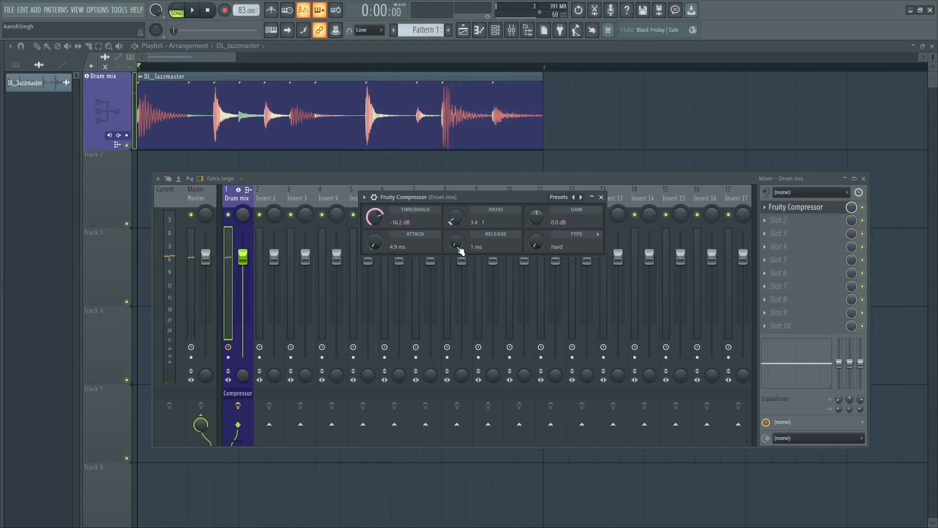
Step: Adjust the compressor's release to 187 ms while the drum loop plays
right_click(458, 246)
key("Escape")
key("space")
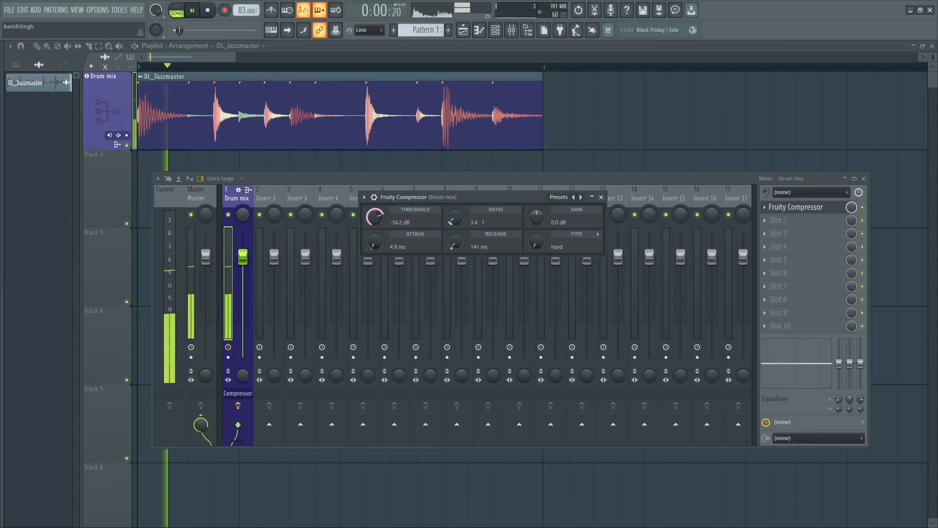
left_click_drag(455, 245, 456, 239)
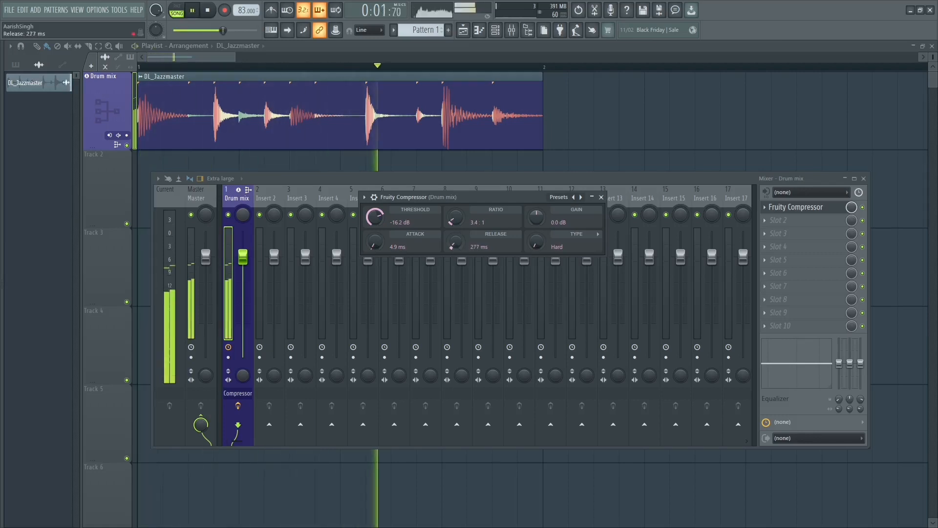
right_click(456, 246)
left_click(462, 249)
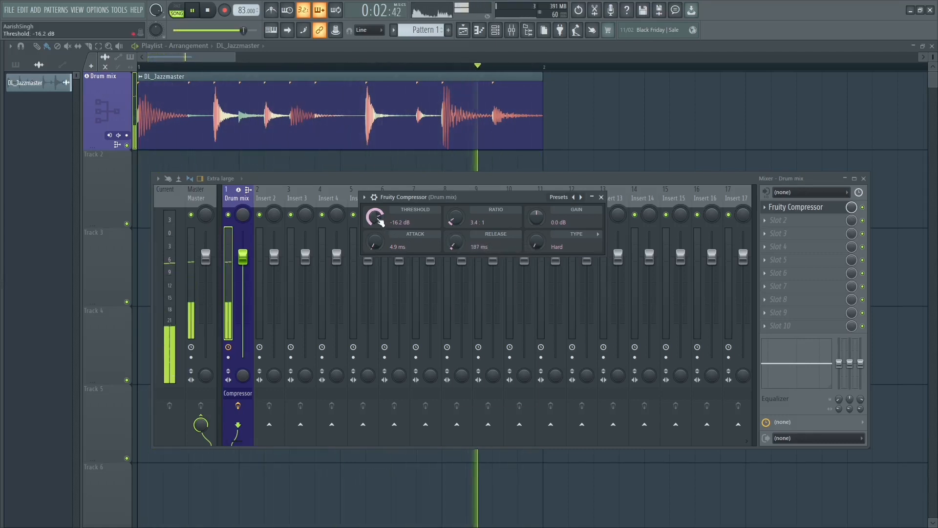
Step: Set the compressor's threshold to -17.4 dB while auditioning the drum loop
key("space")
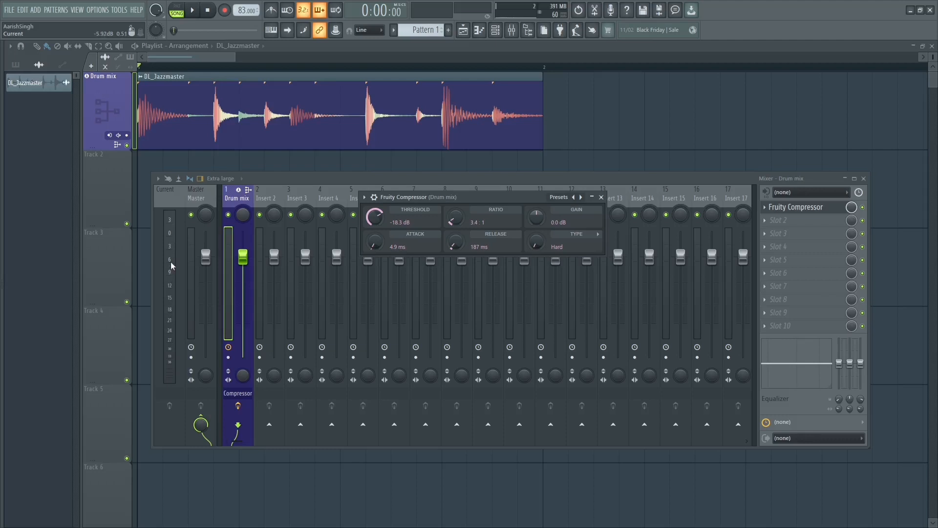
key("space")
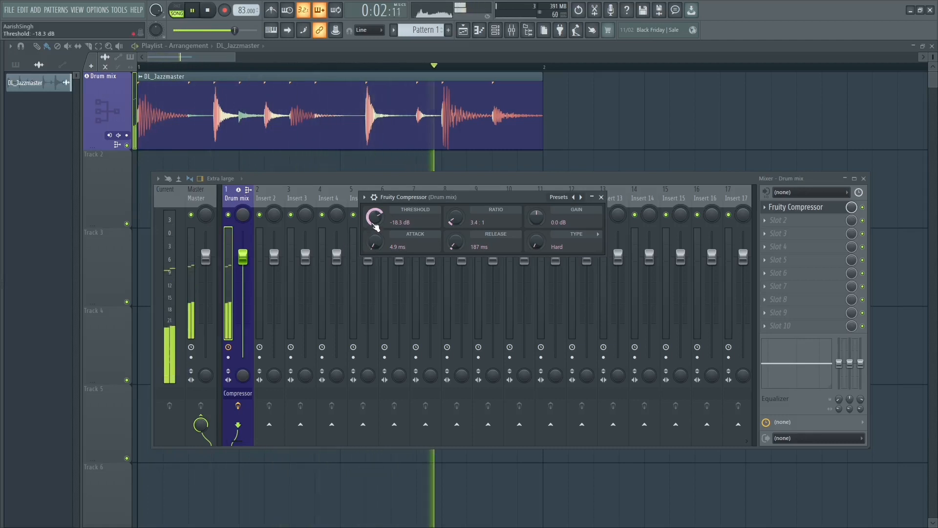
left_click_drag(375, 217, 375, 214)
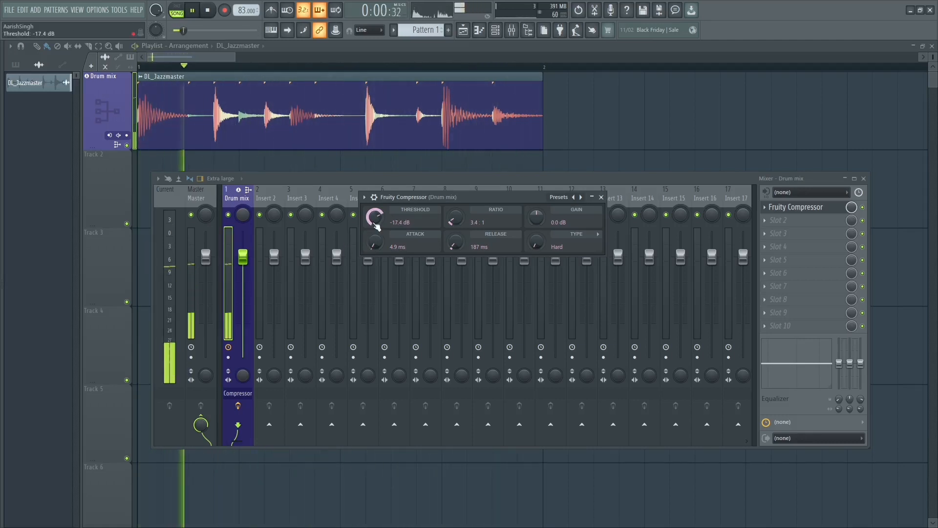
Step: Set the compressor's type to Soft and save the project, auditioning the drum loop
key("space")
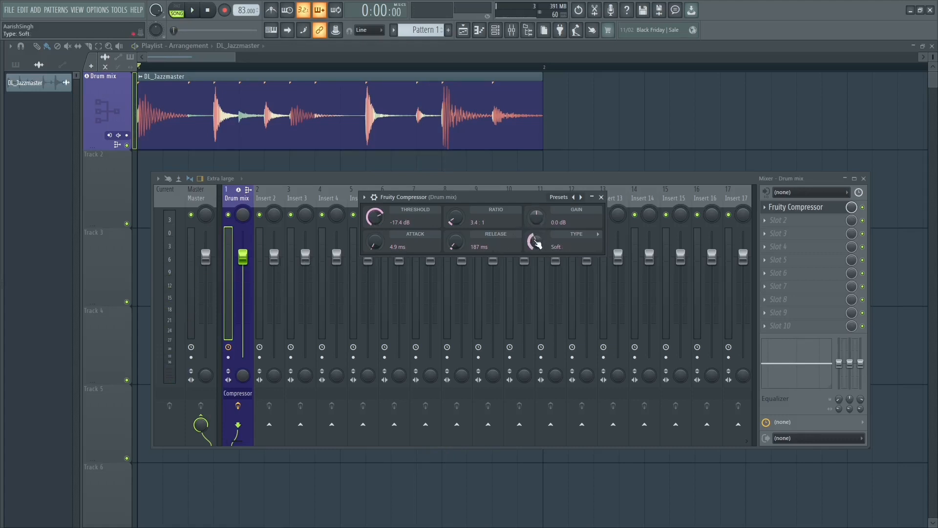
key("ctrl+s")
key("space")
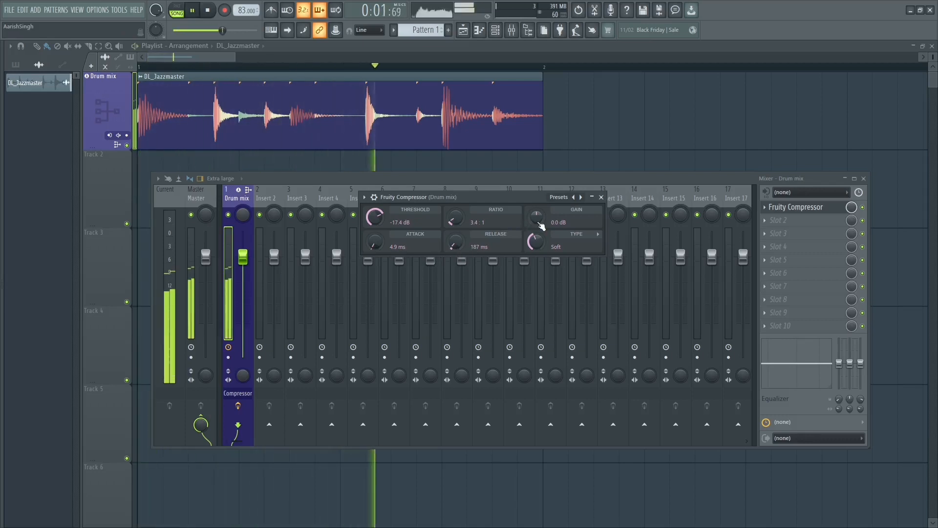
key("space")
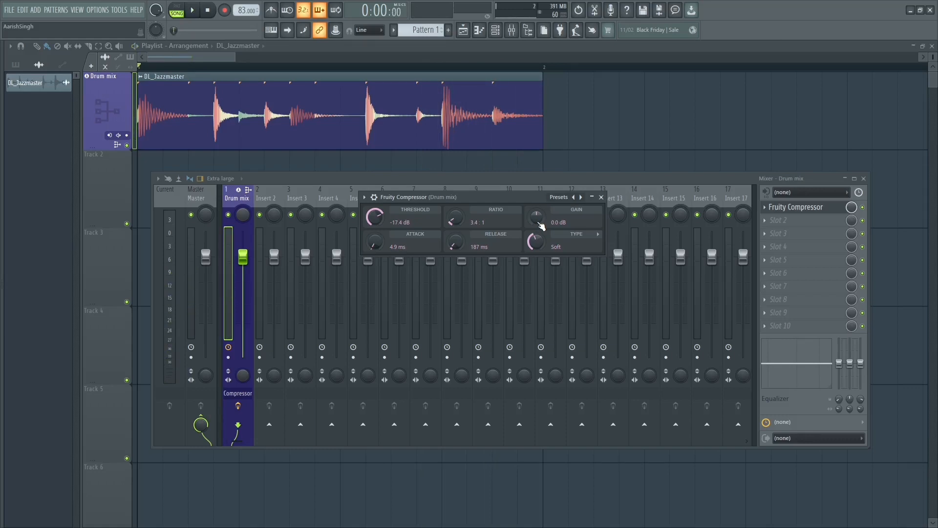
Step: Raise the compressor's makeup gain to 7.2 dB while playing the drum loop
key("space")
left_click_drag(540, 224, 540, 209)
key("space")
key("space")
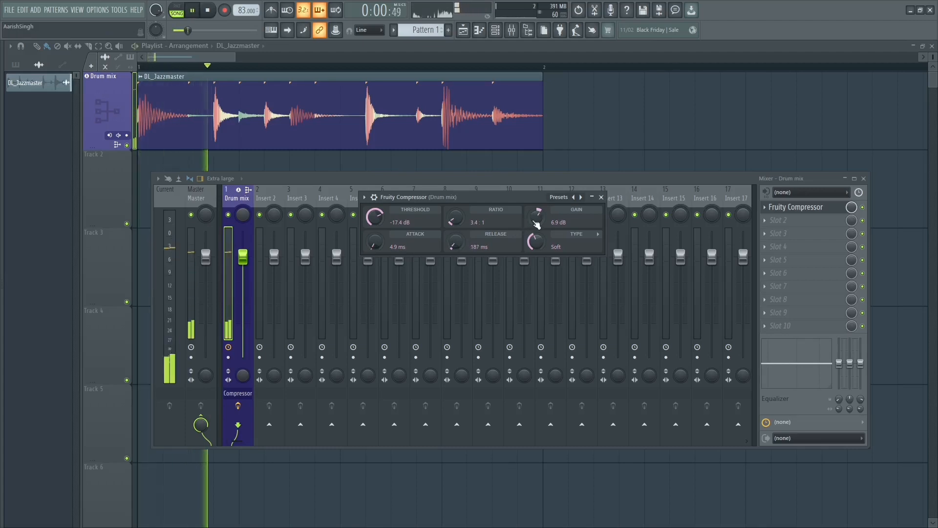
scroll(536, 224, "up", 2)
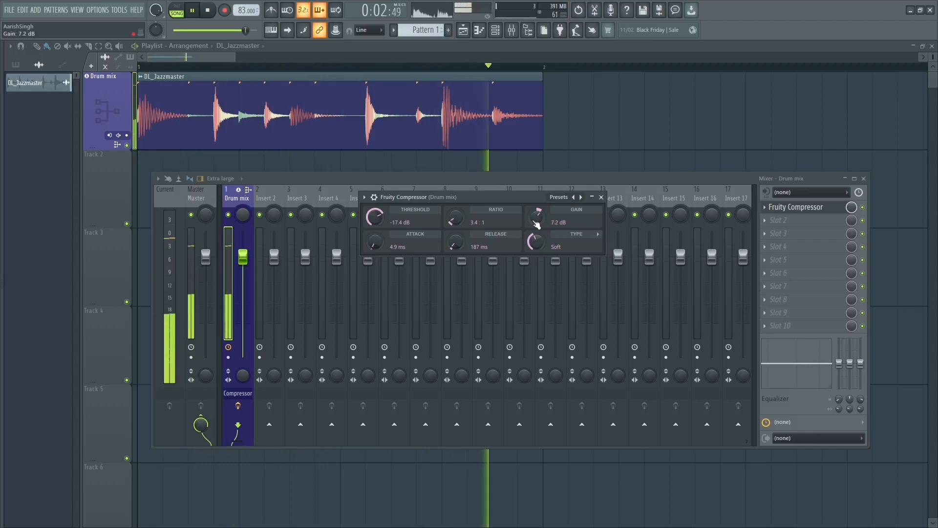
key("space")
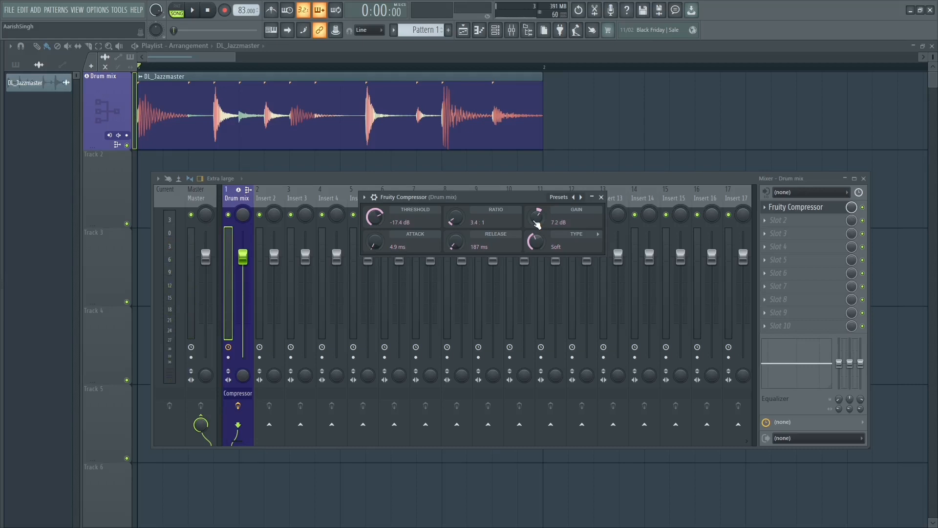
Step: Close the compressor and mixer, and consolidate the DL_Jazzmaster clip into a rendered audio clip
left_click(602, 198)
key("F9")
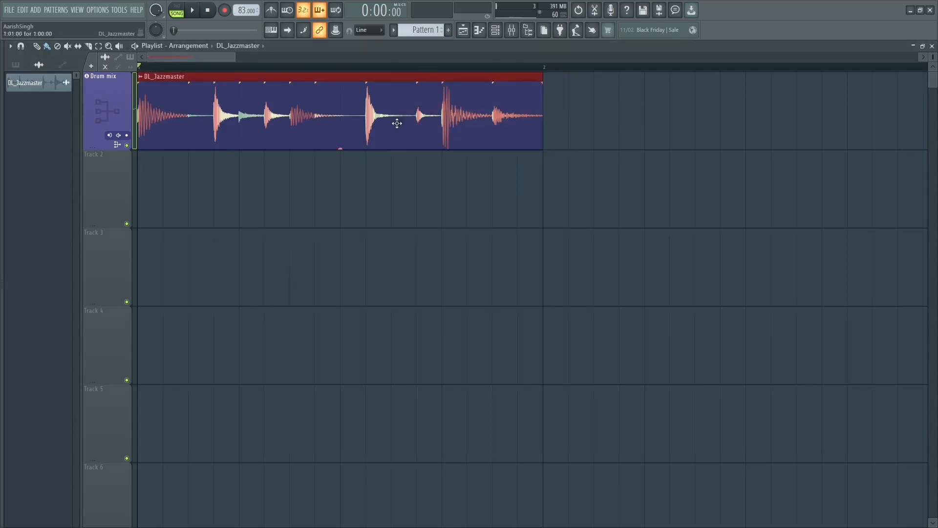
key("ctrl+alt+c")
left_click(554, 402)
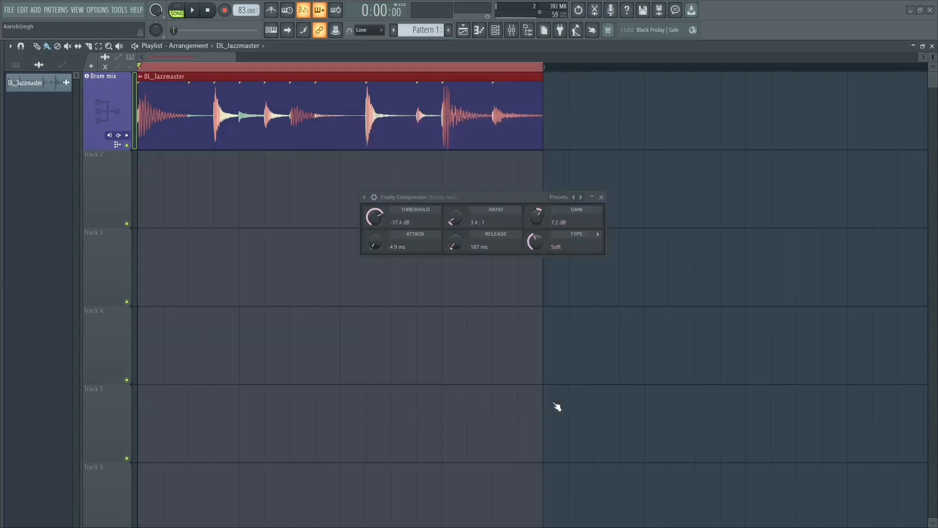
left_click(228, 195)
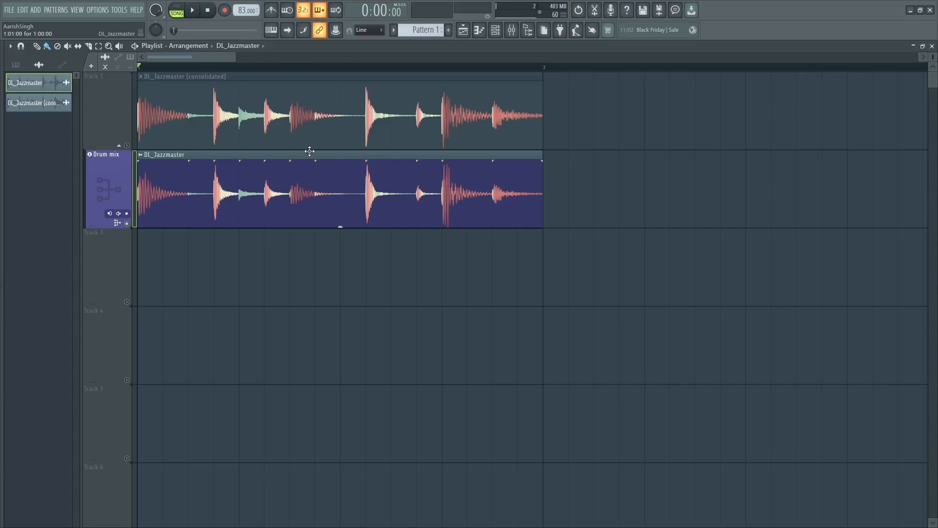
Step: Play the original DL_Jazzmaster loop with the compressor bypassed and check its level on the mixer's Current meter
key("space")
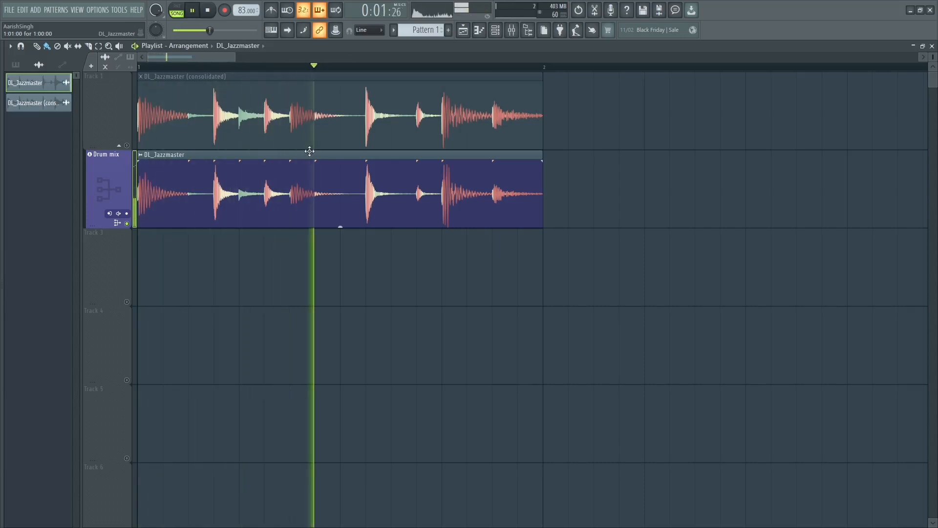
left_click(511, 31)
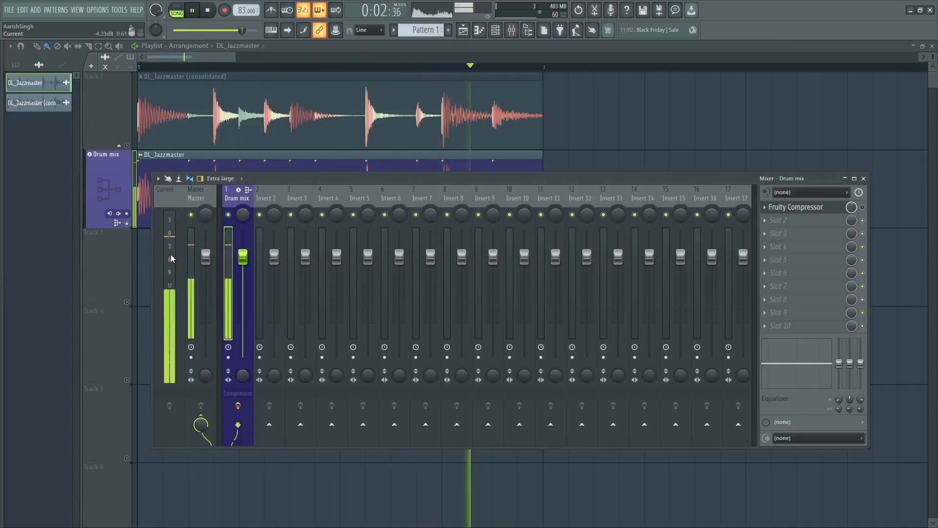
key("space")
key("F9")
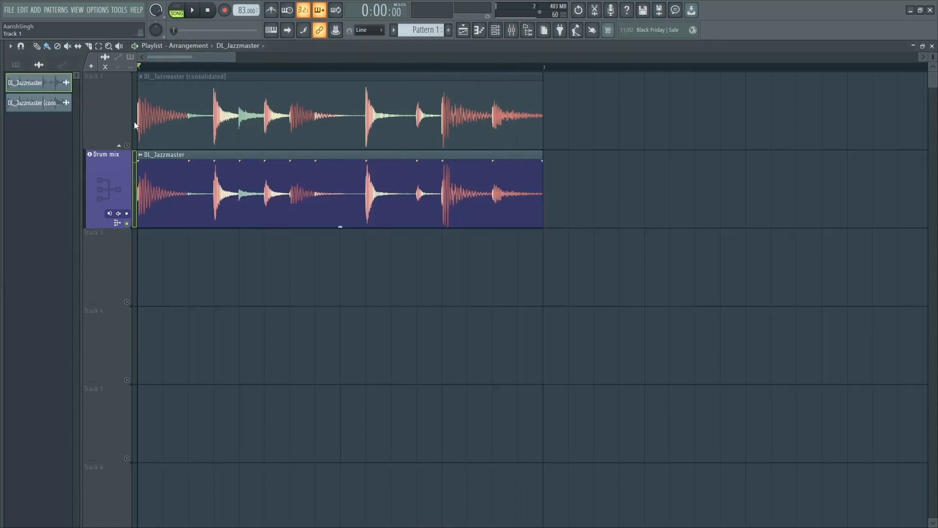
Step: Solo Track 1 and play the consolidated, compressed drum loop
right_click(128, 146)
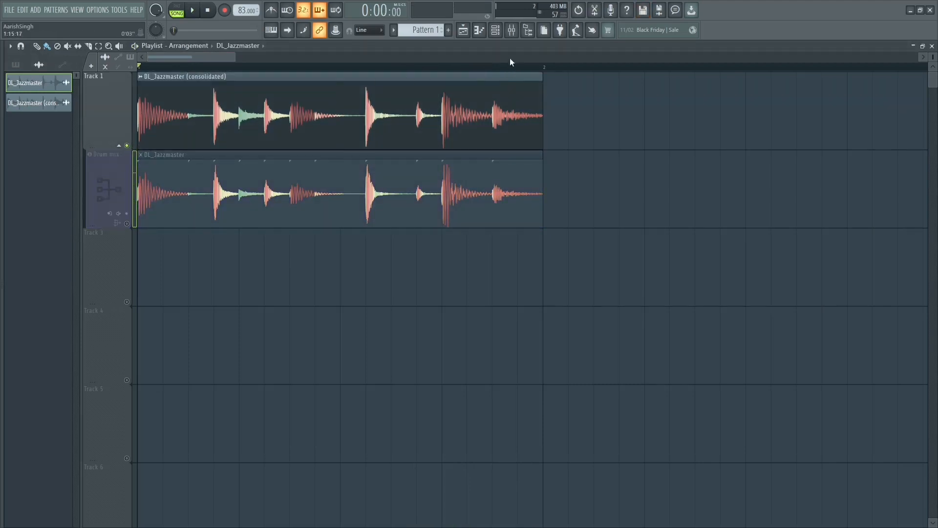
left_click(511, 34)
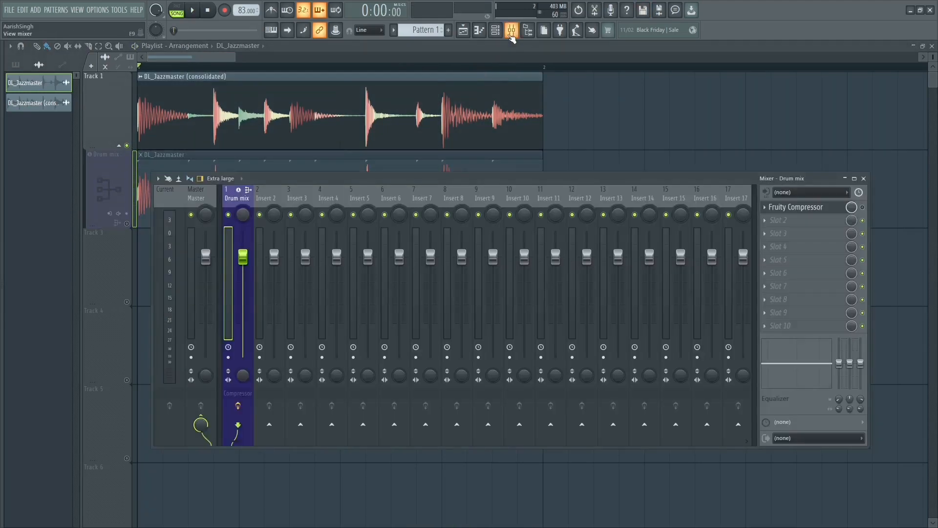
key("F9")
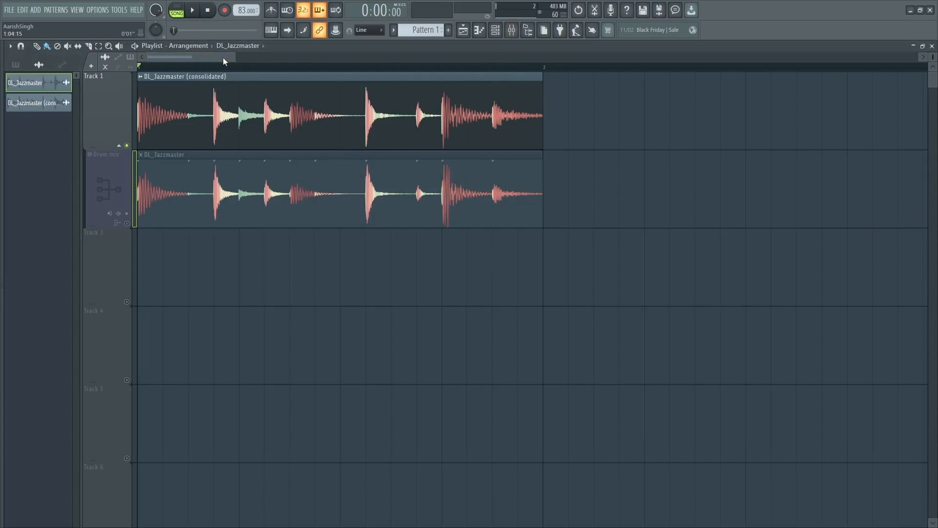
key("space")
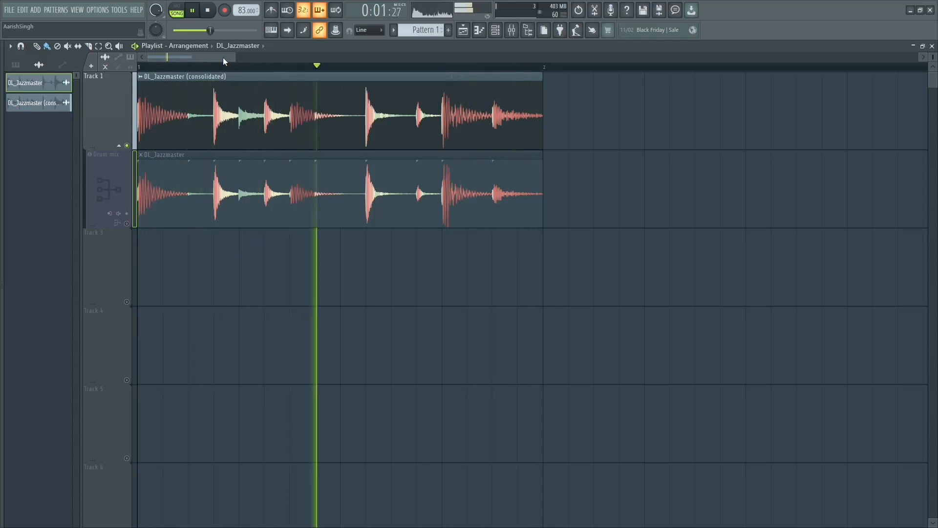
key("space")
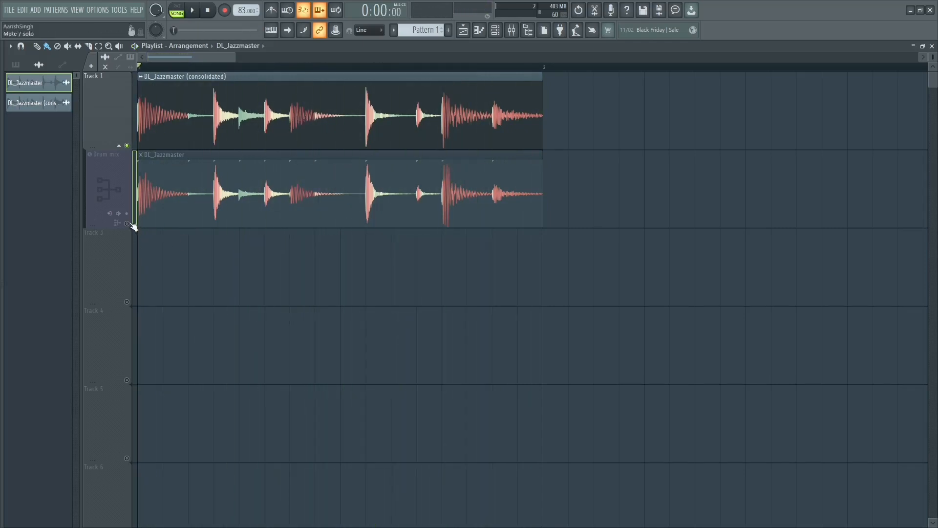
Step: Compare the two loops by ear, soloing and playing the Drum mix track followed by Track 1
left_click(132, 224)
key("space")
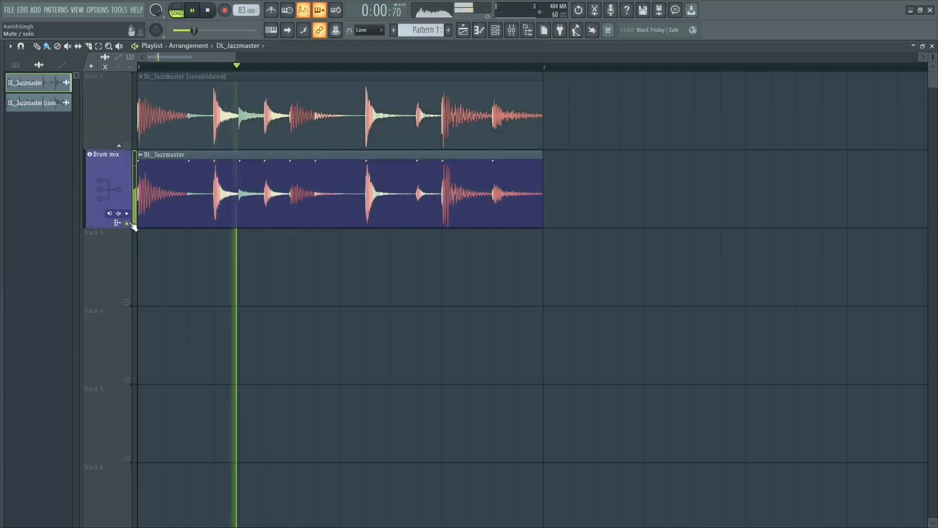
key("space")
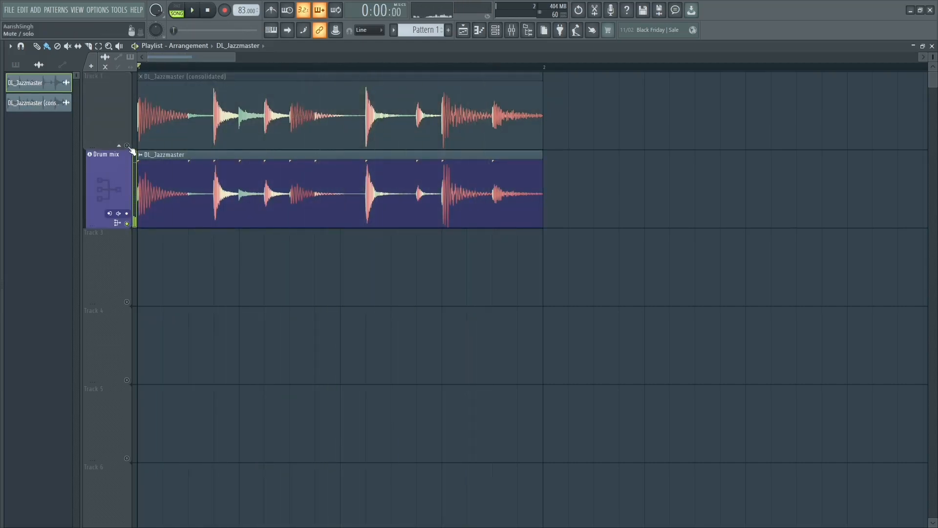
right_click(128, 146)
key("space")
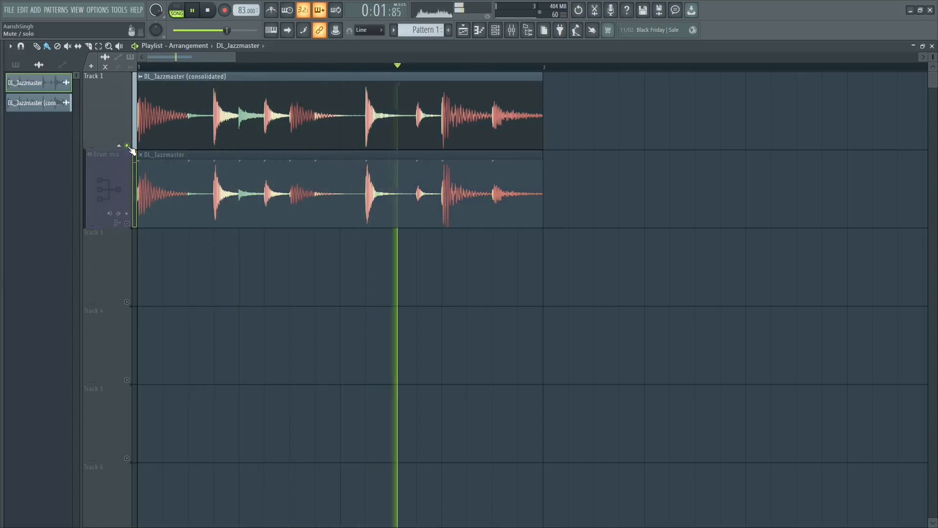
key("space")
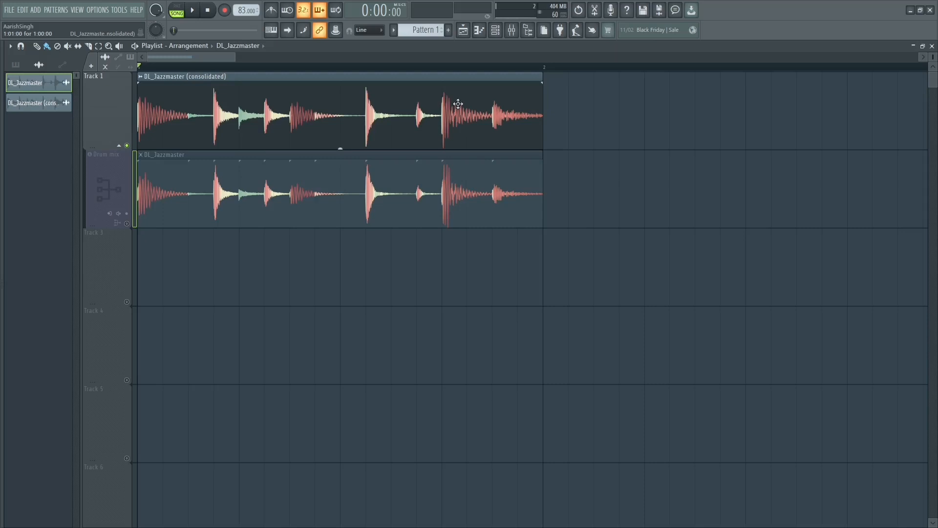
Step: Move the mixer below both clips, solo the Drum mix track and check the original loop's peaks during playback
left_click(512, 29)
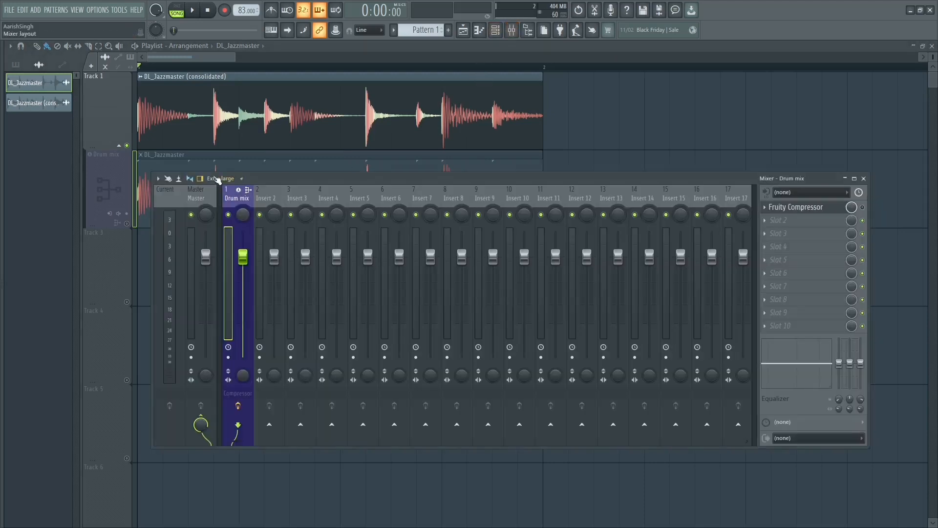
left_click_drag(286, 182, 303, 239)
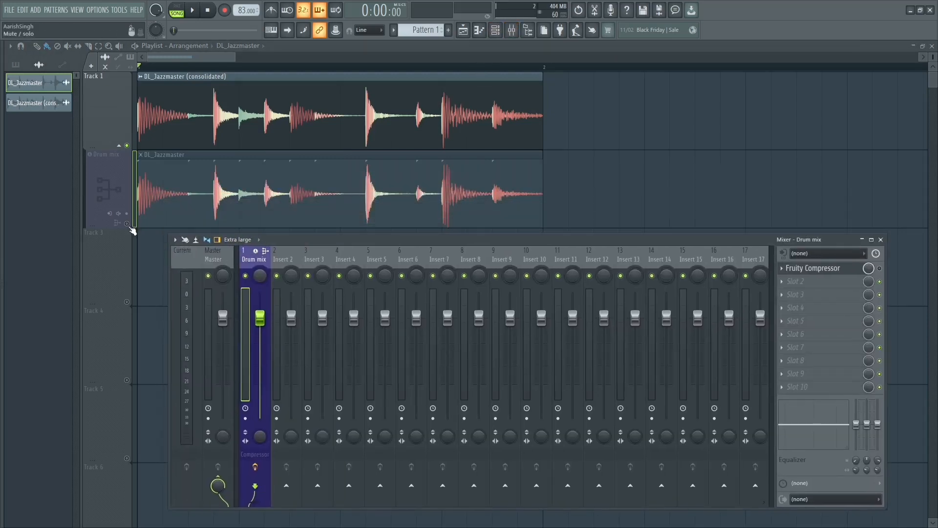
right_click(127, 224)
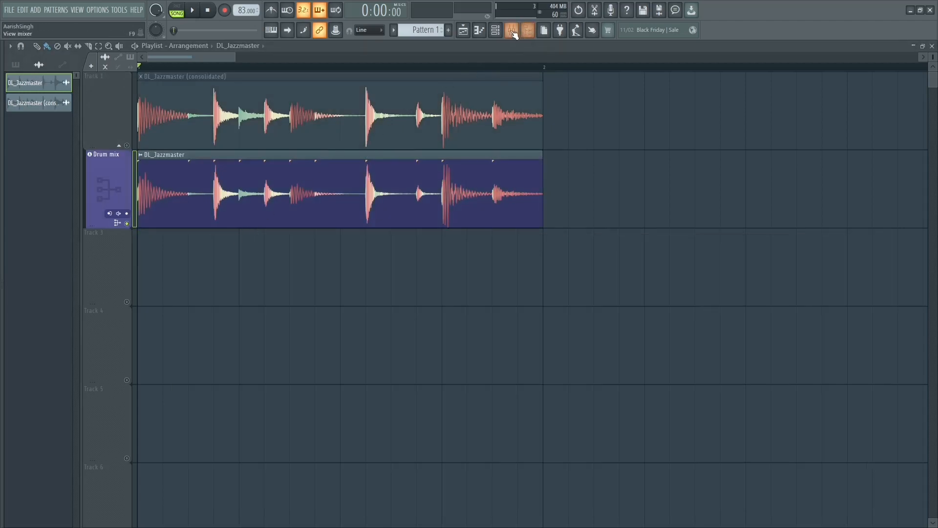
left_click(511, 30)
key("space")
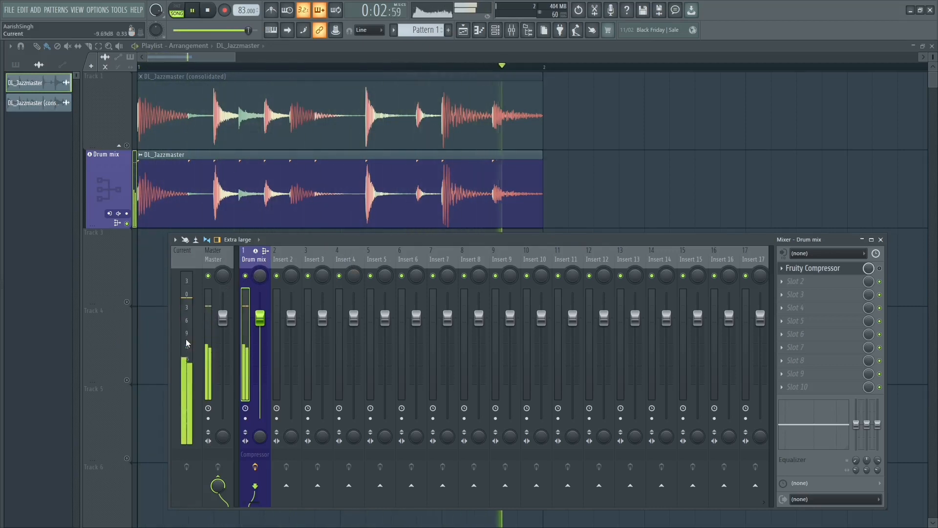
key("space")
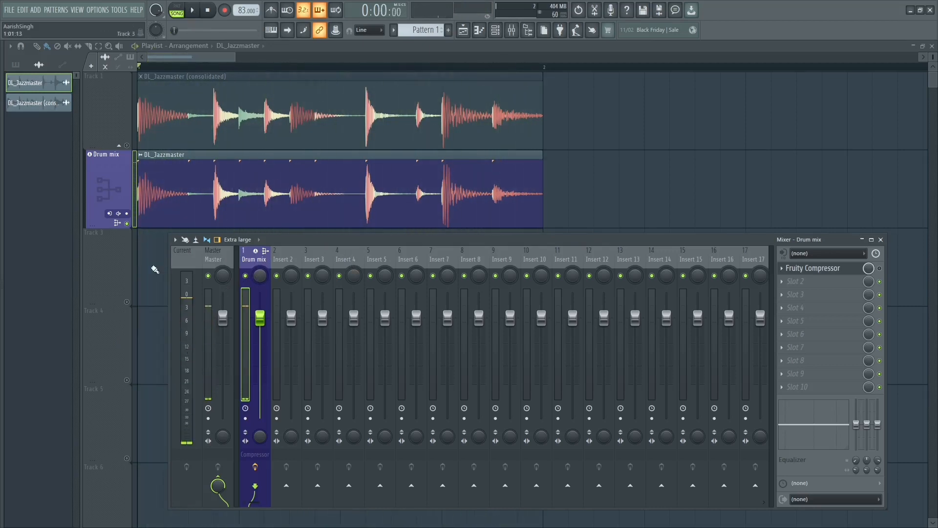
Step: Solo Track 1, select the Master track in the mixer and check the consolidated loop's peaks during playback
left_click(131, 149)
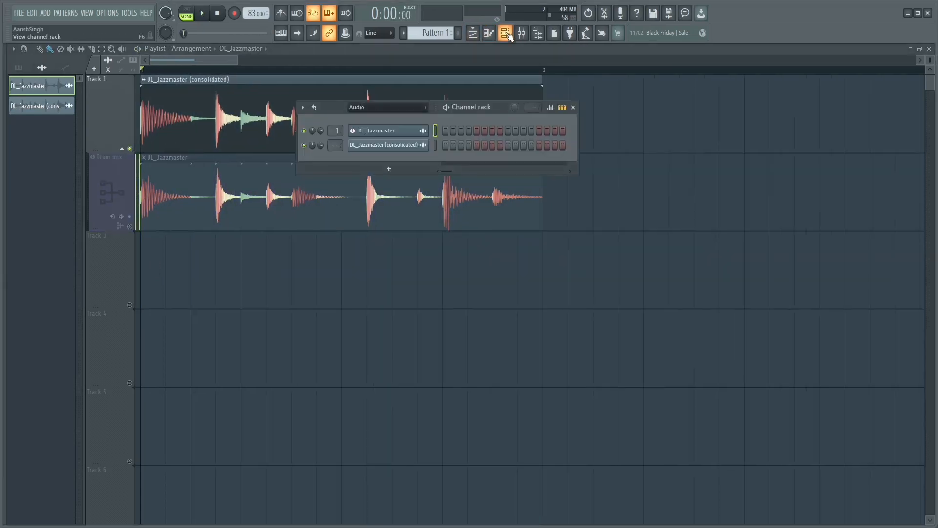
left_click(572, 107)
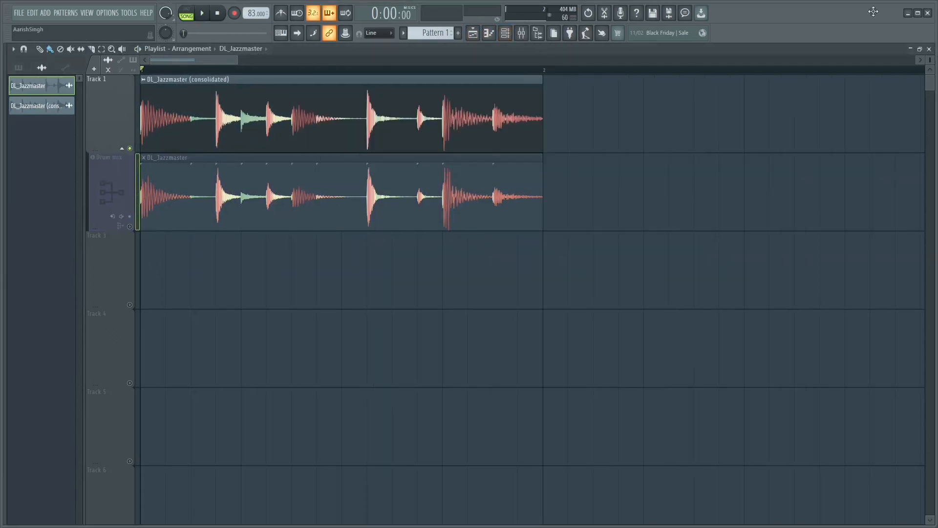
left_click(917, 12)
left_click(517, 30)
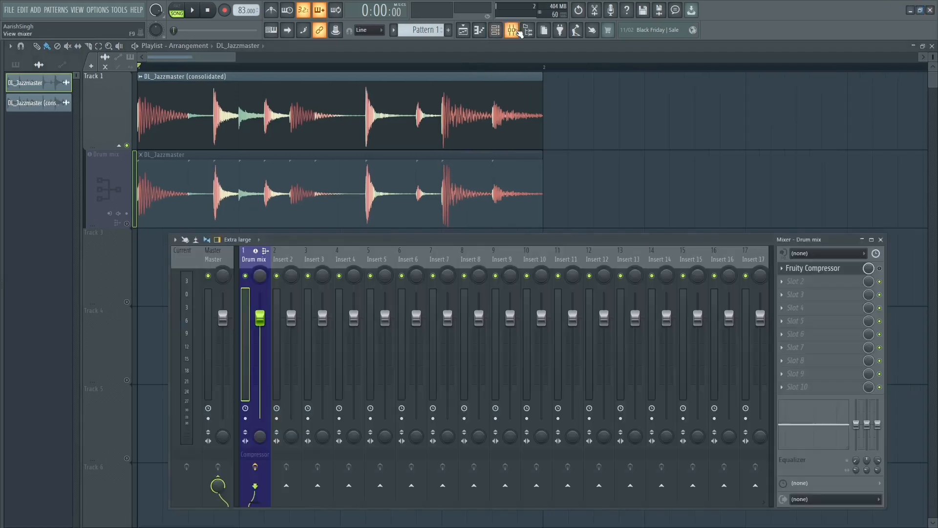
left_click(216, 253)
key("space")
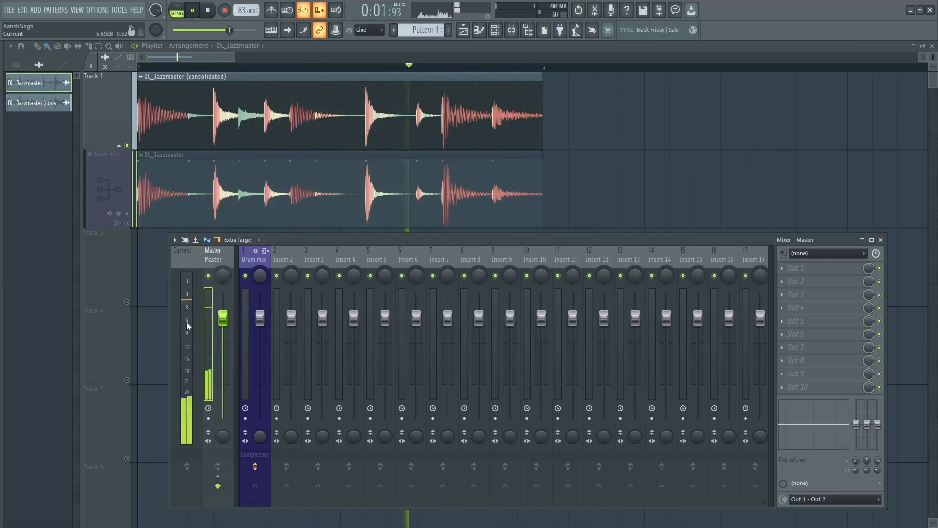
key("space")
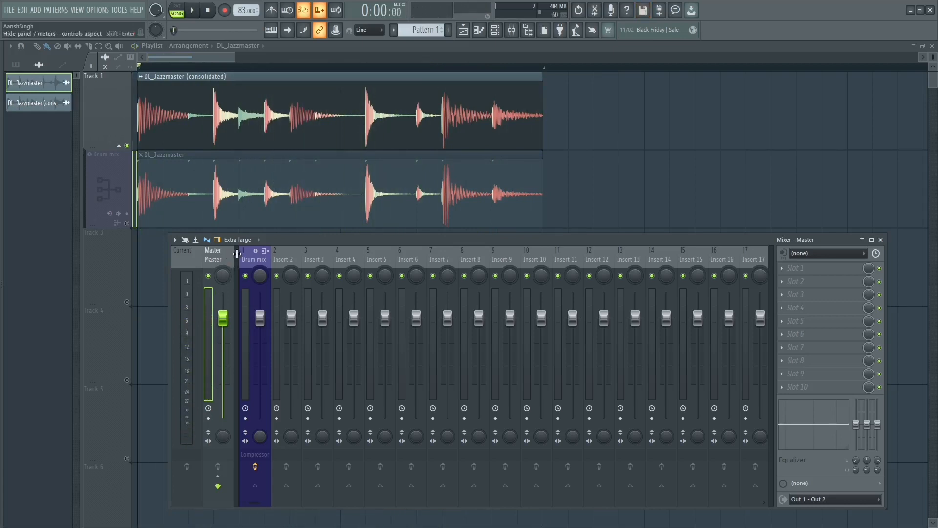
Step: Review the Fruity Compressor settings on the Drum mix track, close the mixer and examine both drum waveforms in the playlist
left_click(247, 260)
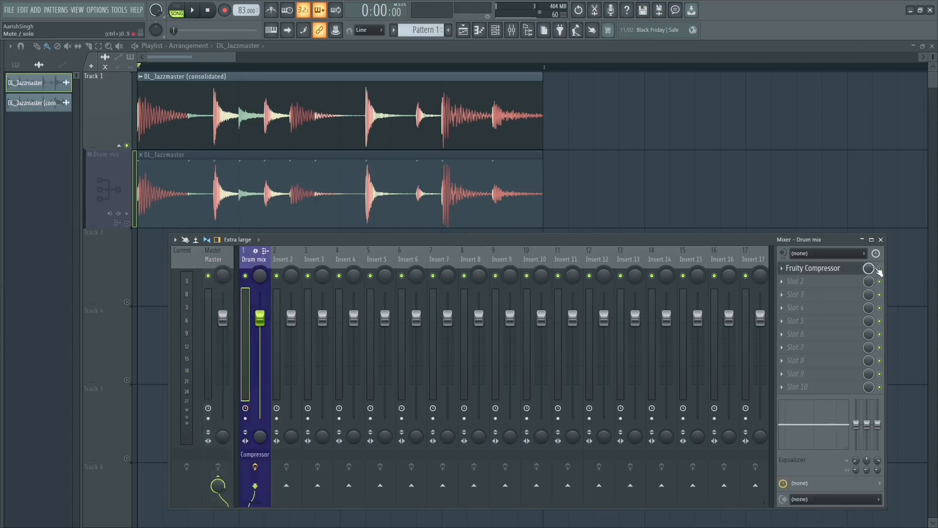
left_click(806, 268)
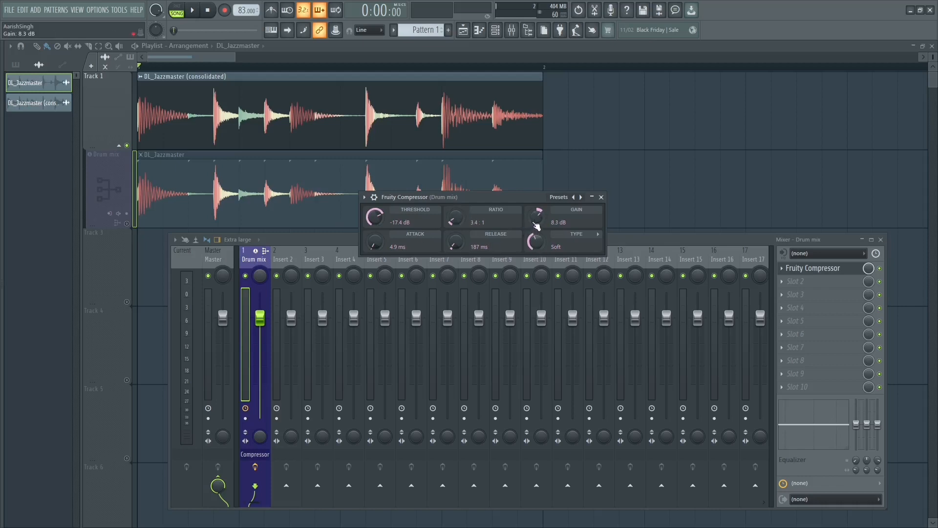
left_click(602, 197)
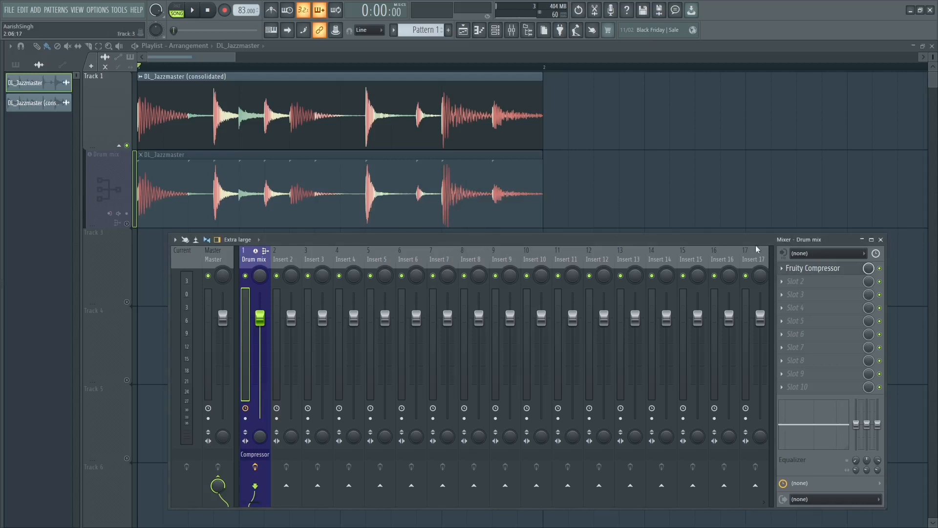
left_click(880, 240)
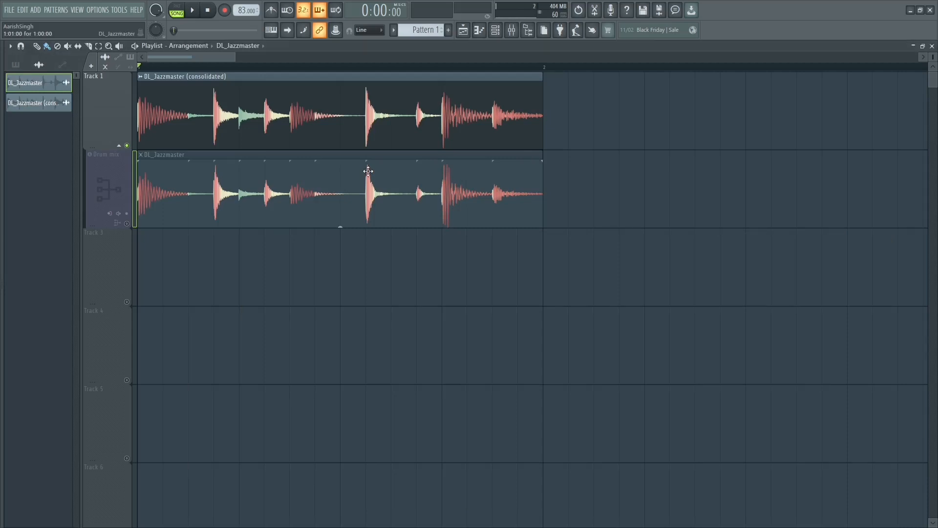
scroll(367, 197, "up", 1)
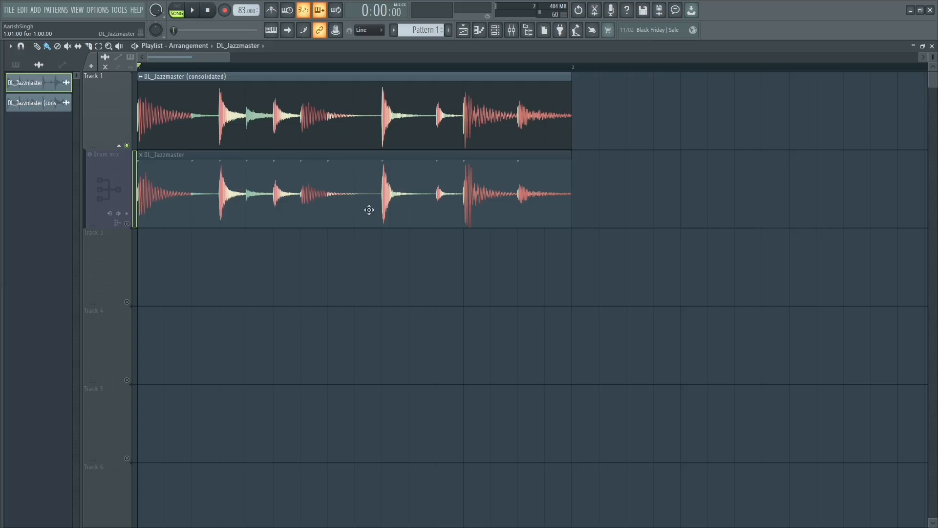
Step: Start a new empty project and keep the DL_Jazzmaster (consolidated).wav sample file
left_click(9, 10)
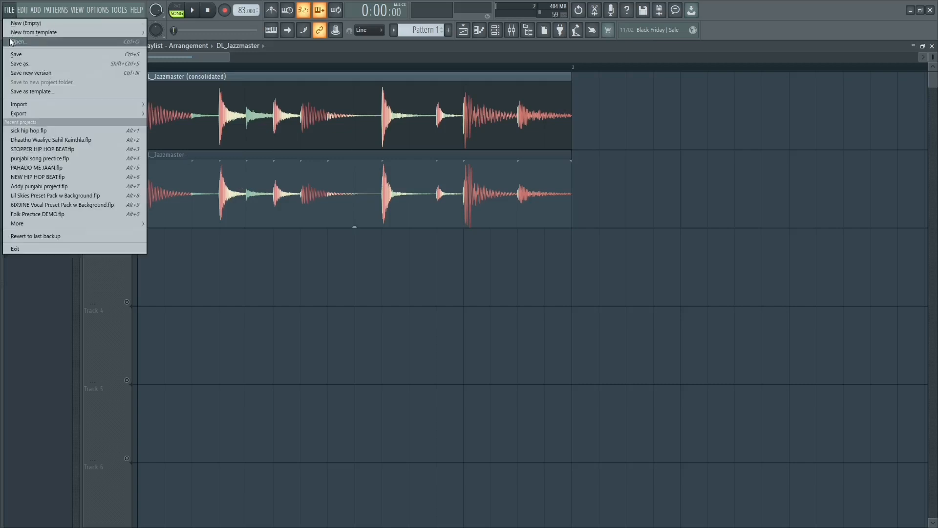
left_click(10, 41)
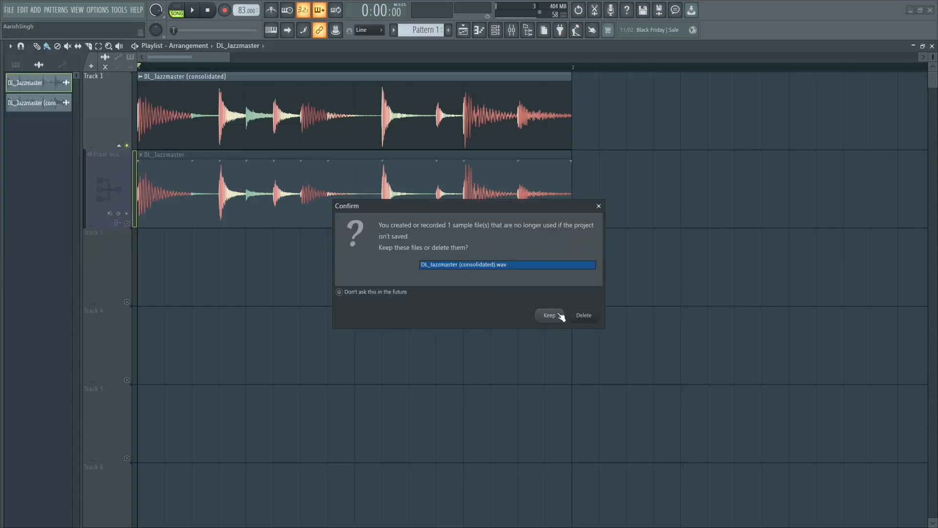
left_click(560, 316)
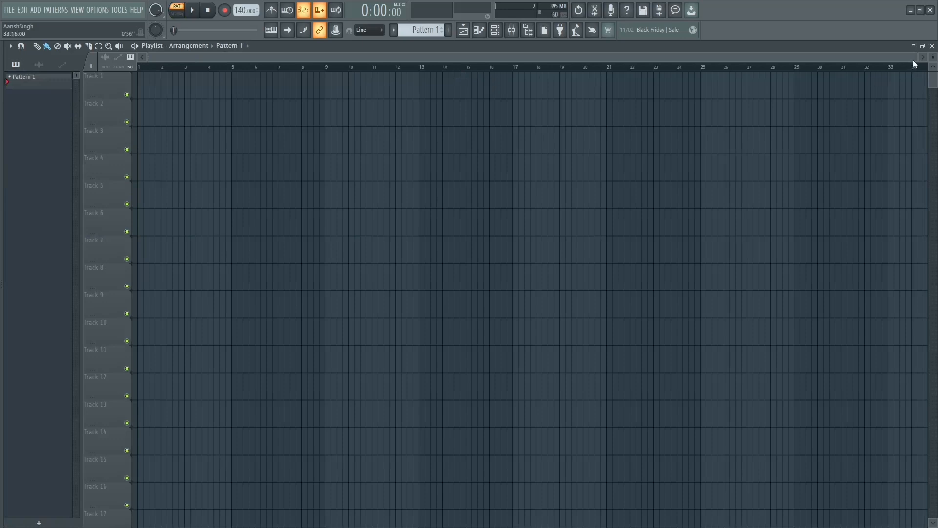
Step: Load the Acoustic bass from the Instruments pack's Bass folder into the channel rack and close its plugin window
left_click_drag(913, 60, 558, 59)
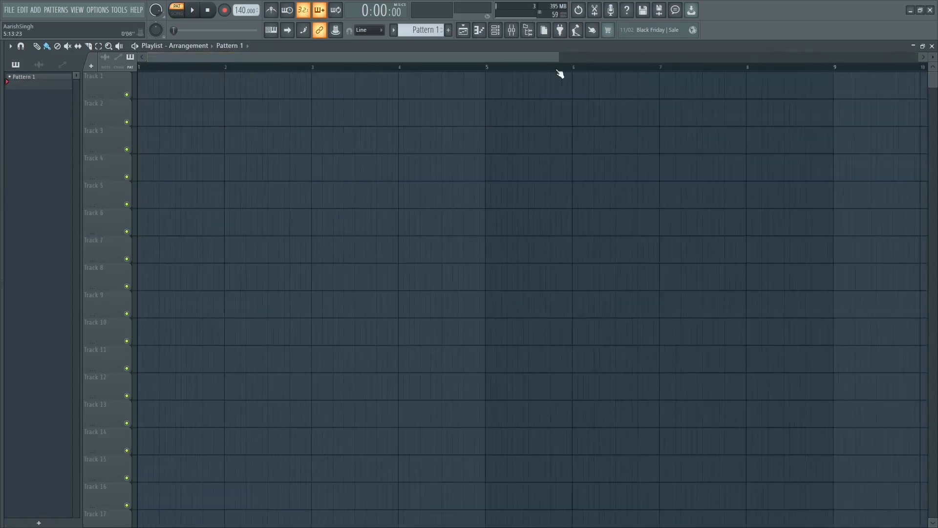
left_click(4, 233)
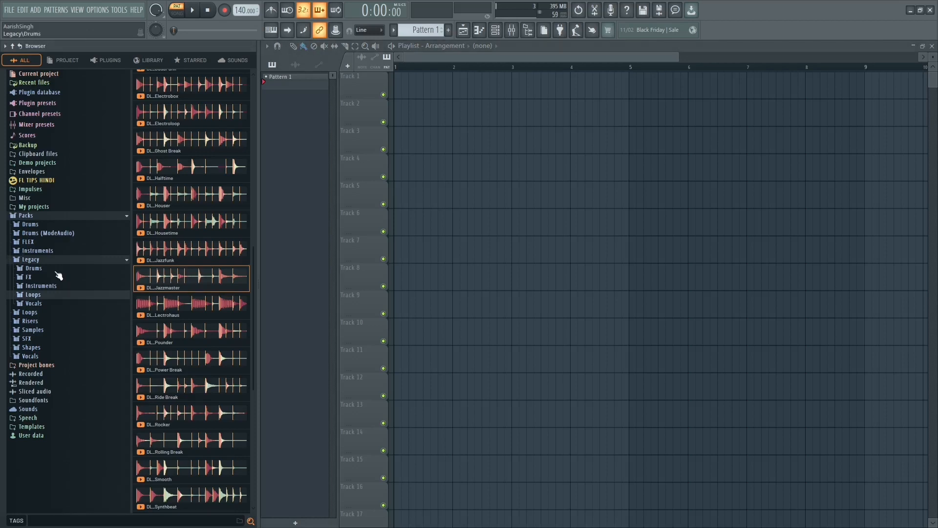
left_click(35, 260)
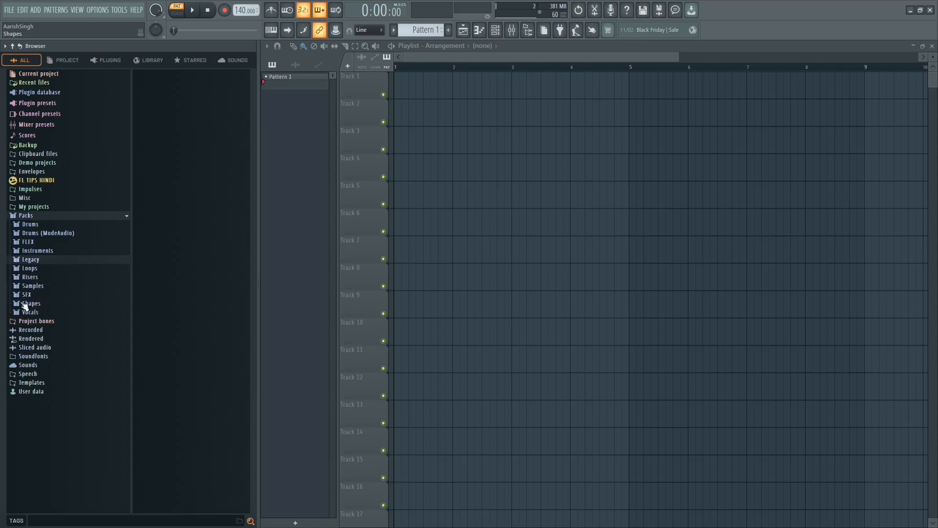
left_click(40, 250)
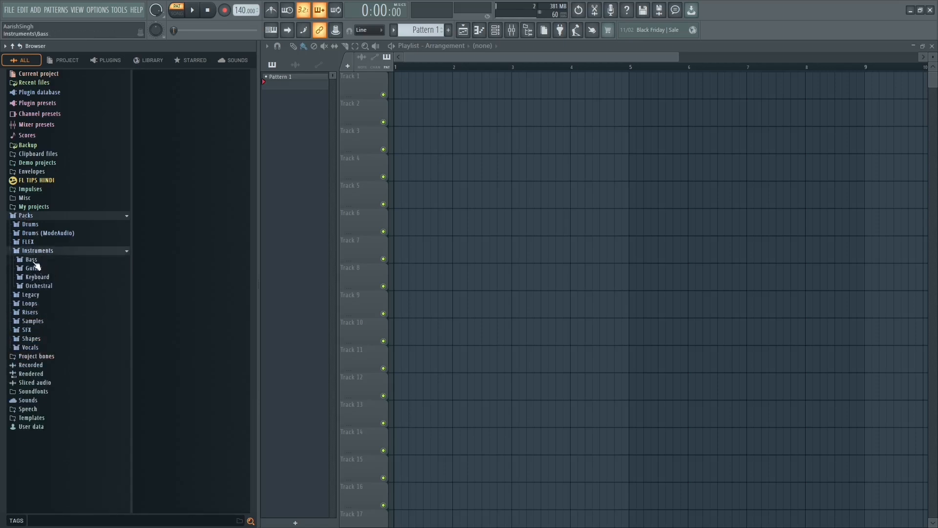
left_click(32, 260)
left_click_drag(173, 79, 377, 130)
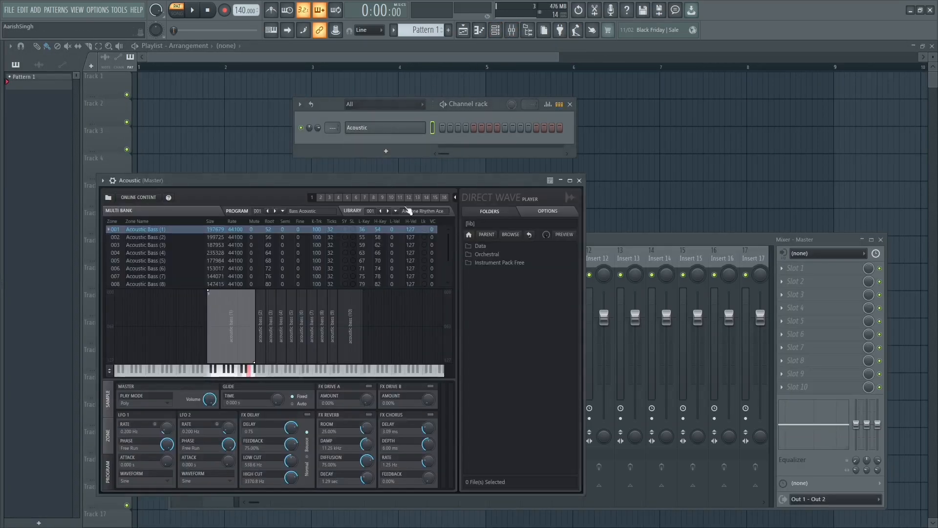
left_click(579, 180)
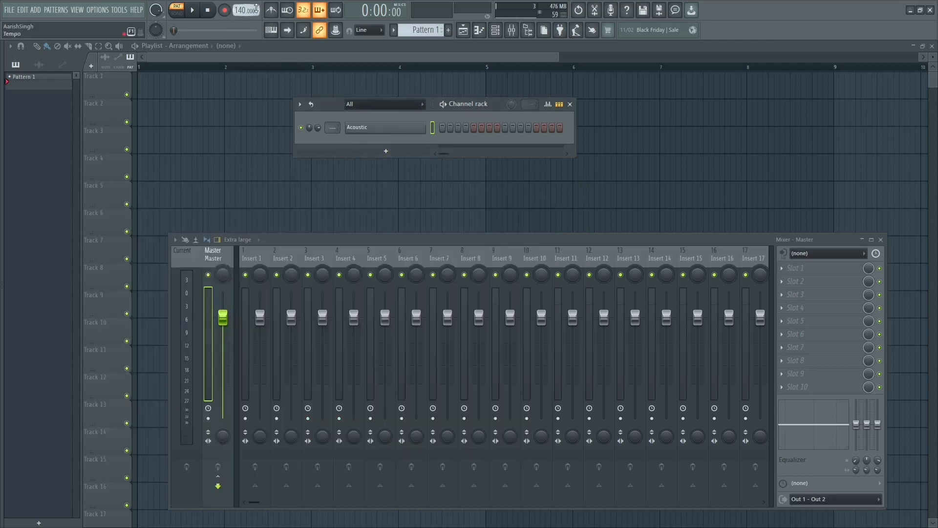
Step: Turn on the metronome, arm recording and enable playing notes from the computer keyboard
left_click(271, 10)
left_click(224, 10)
key("space")
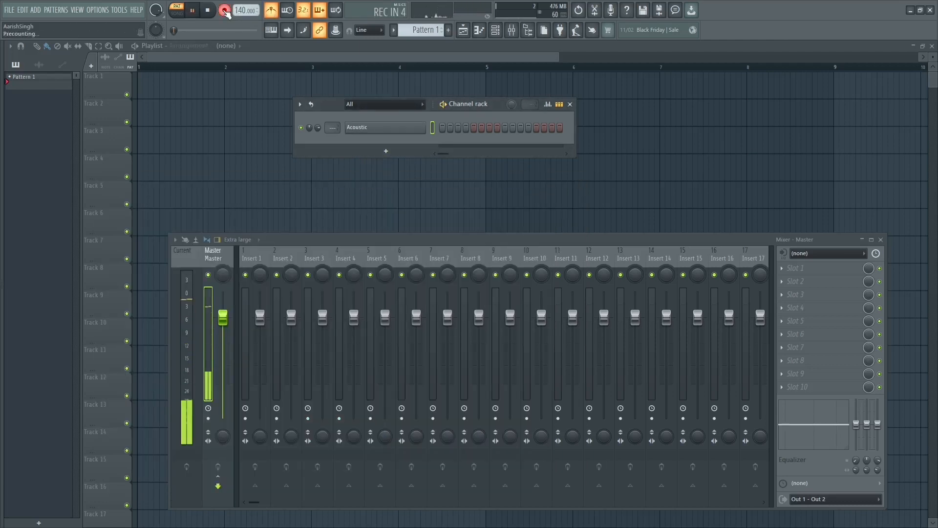
key("space")
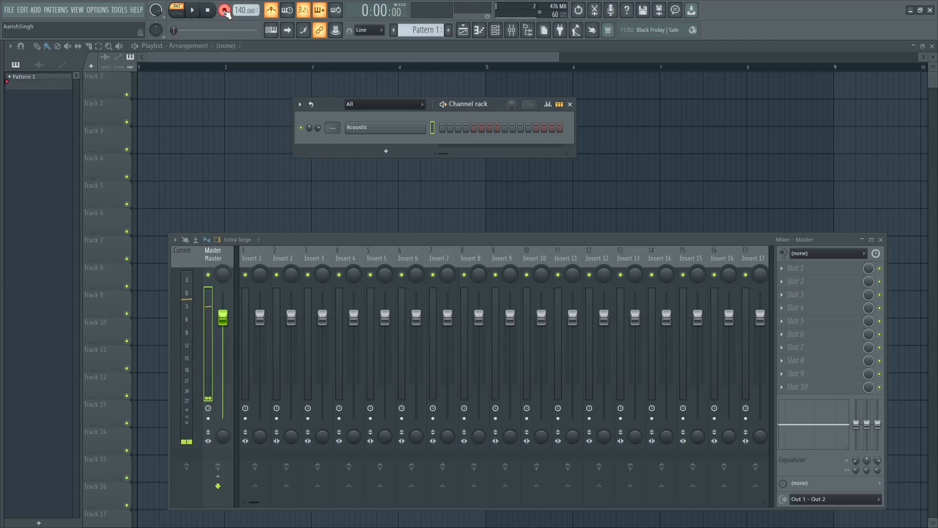
left_click(272, 31)
Step: Record a bass line about four bars long on the Acoustic channel, using the notes A4, B4, C5, D5 and E5
key("space")
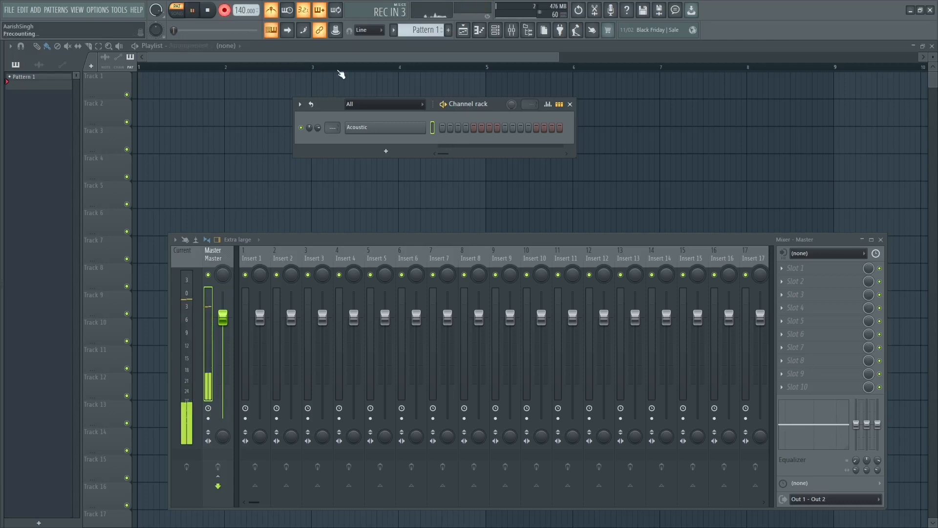
key("n")
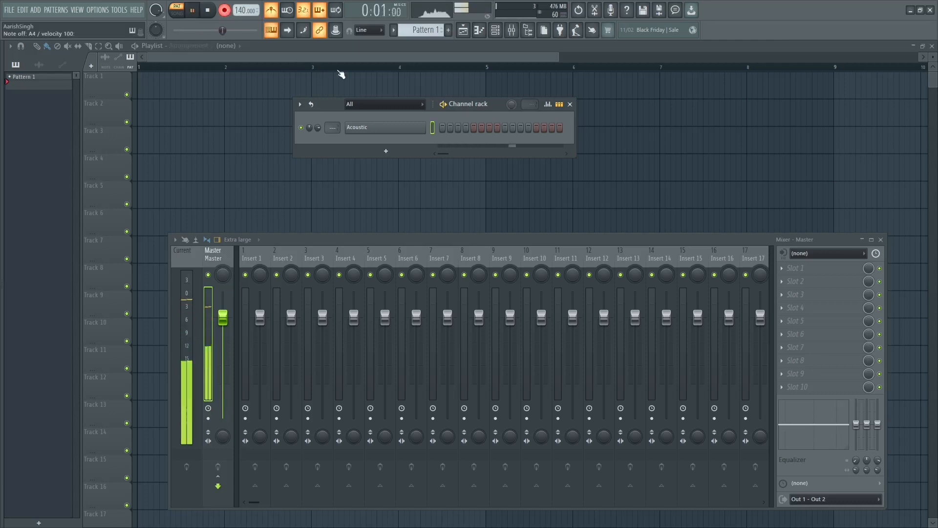
key("w")
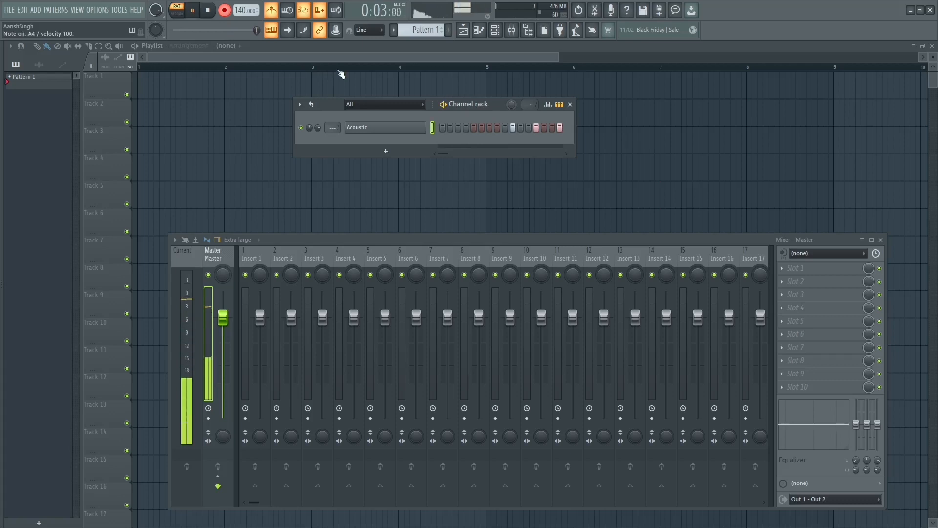
key("n")
key("m")
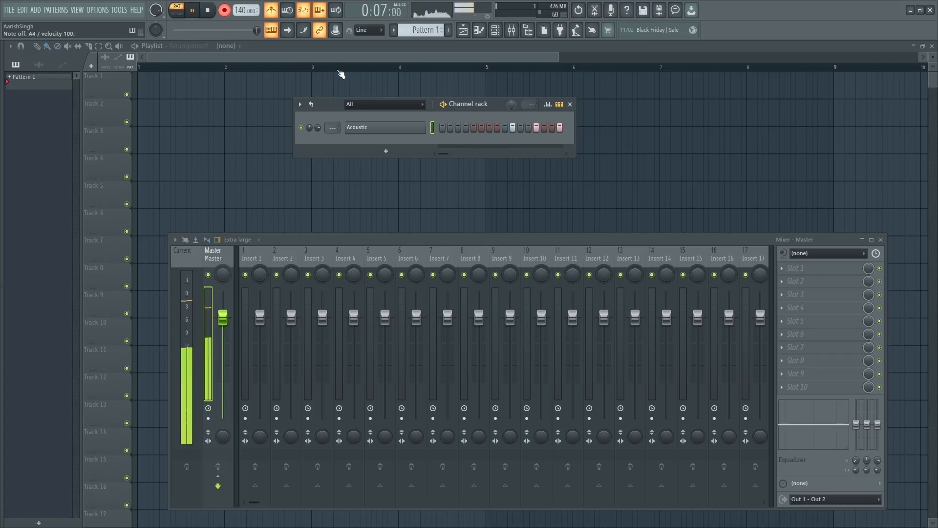
key("space")
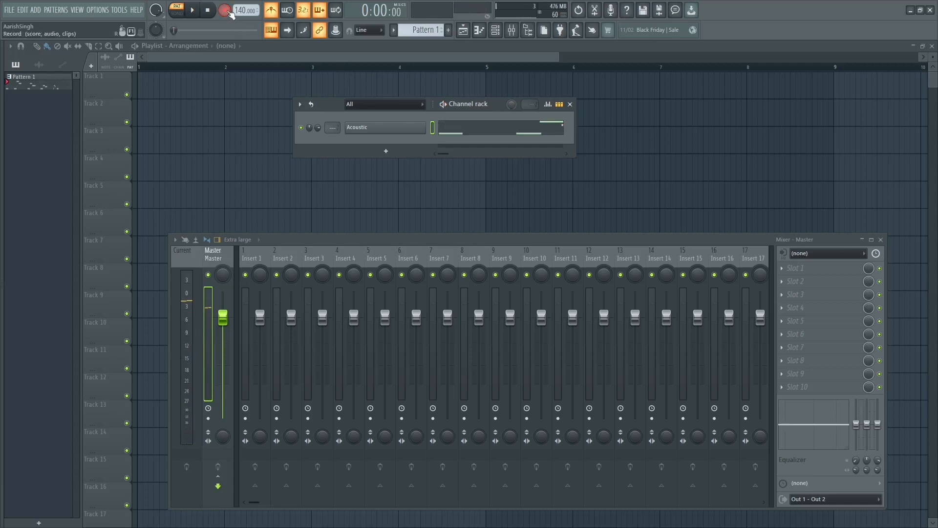
Step: Randomize the velocities of the recorded bass notes in the piano roll and play the pattern back
left_click(464, 133)
left_click_drag(505, 64, 634, 130)
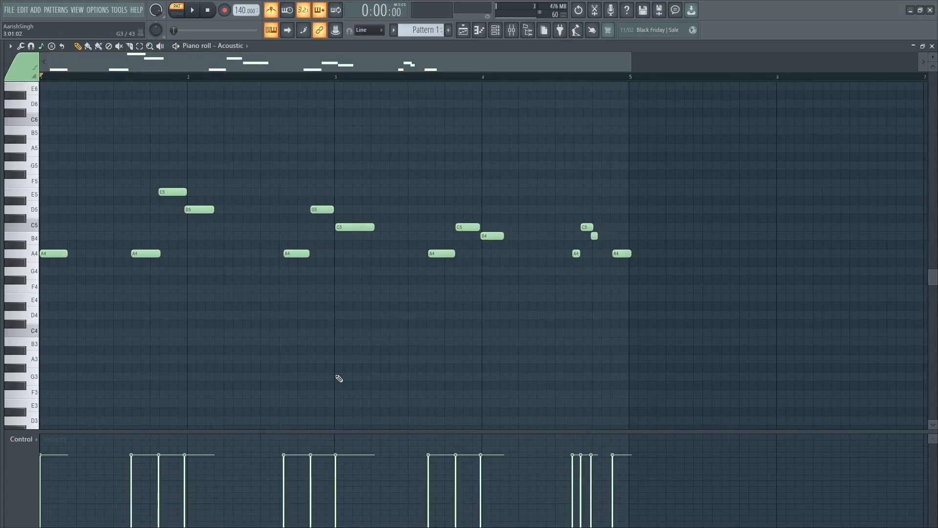
key("alt+r")
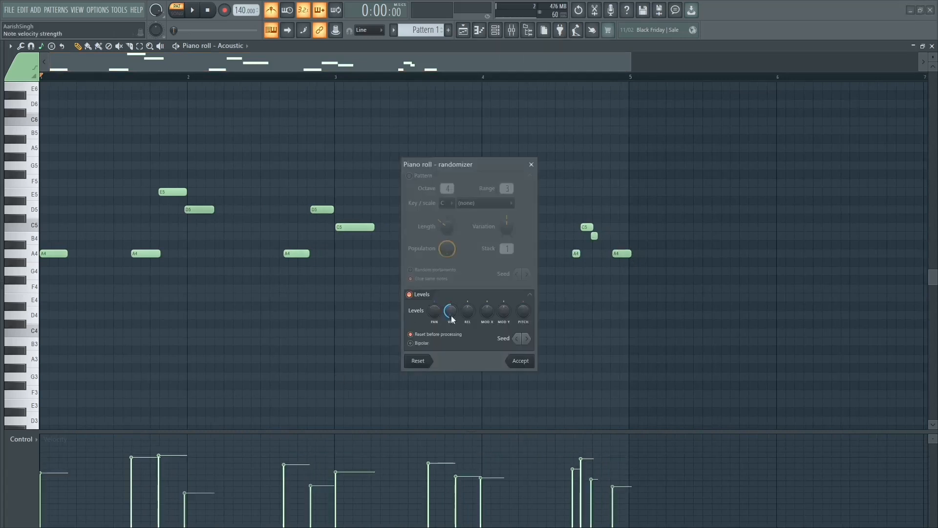
left_click(520, 364)
key("space")
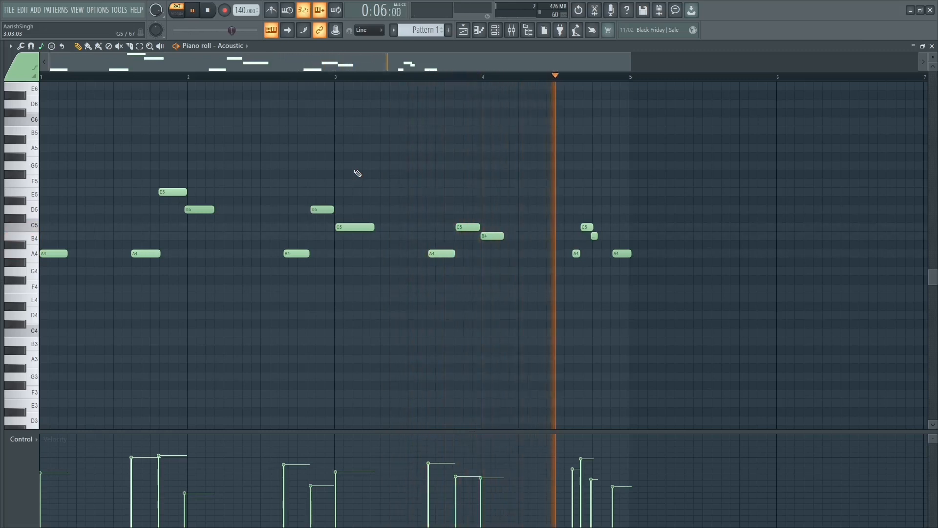
key("space")
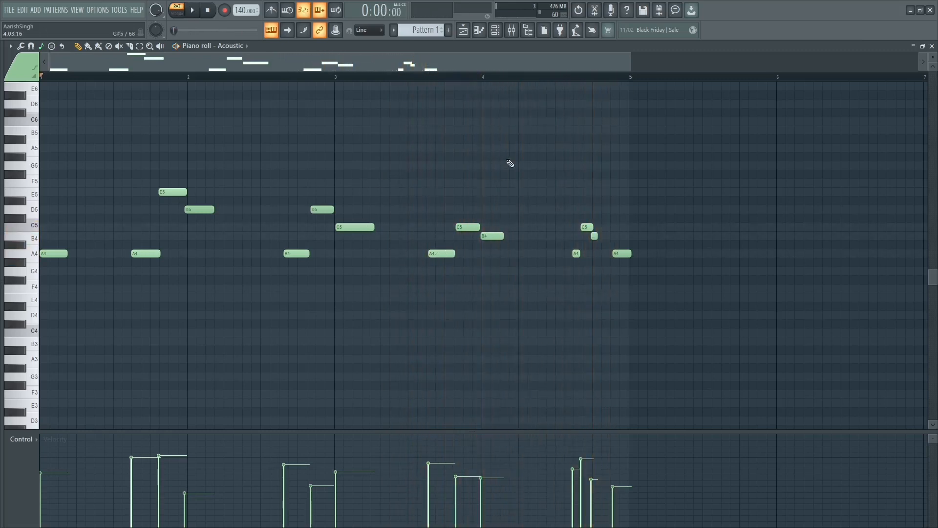
Step: Show the mixer and channel rack, and route the Acoustic channel to mixer track 1
left_click(513, 32)
left_click(513, 33)
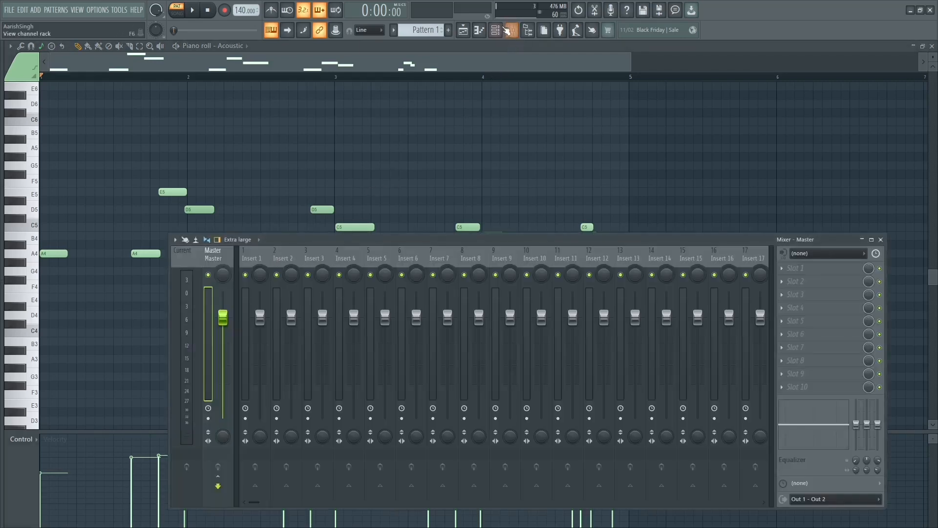
left_click(508, 31)
key("ctrl+l")
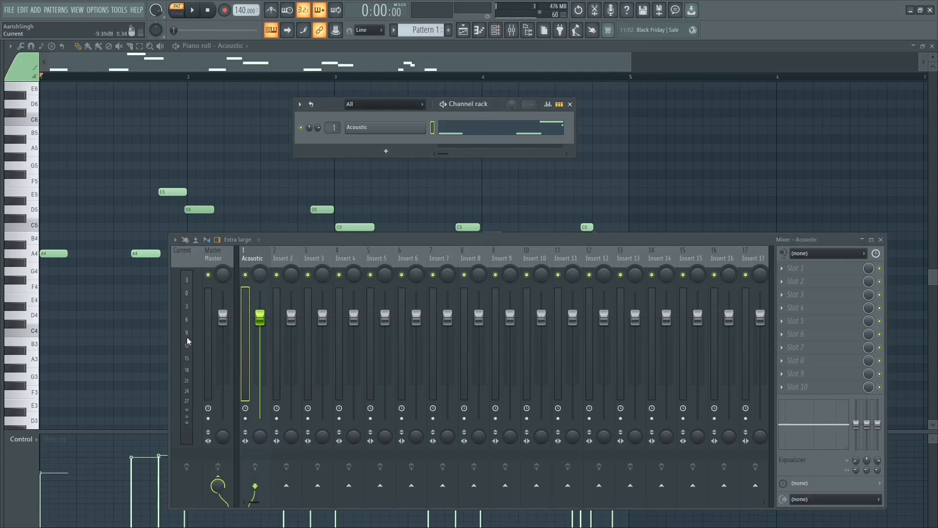
Step: Play the bass line repeatedly and check its loud and quiet levels on the Acoustic track's meter
key("space")
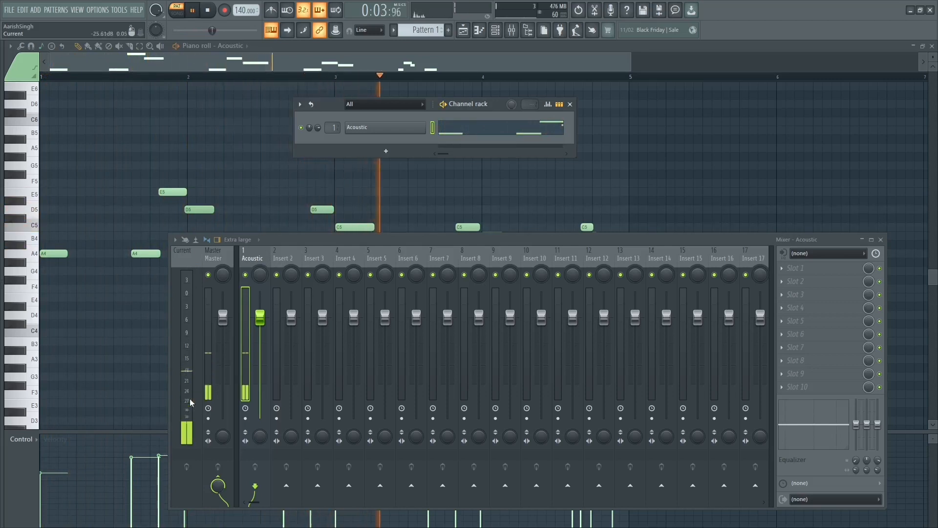
key("space")
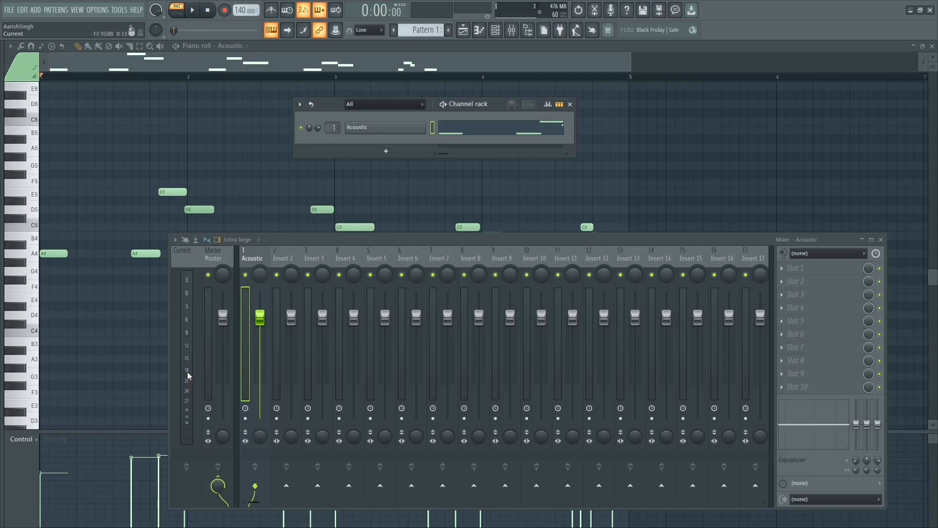
key("space")
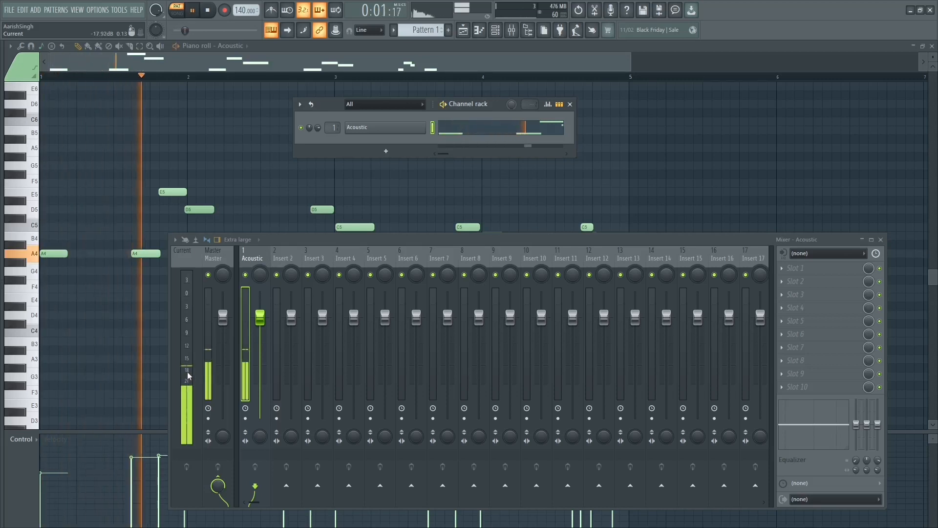
key("space")
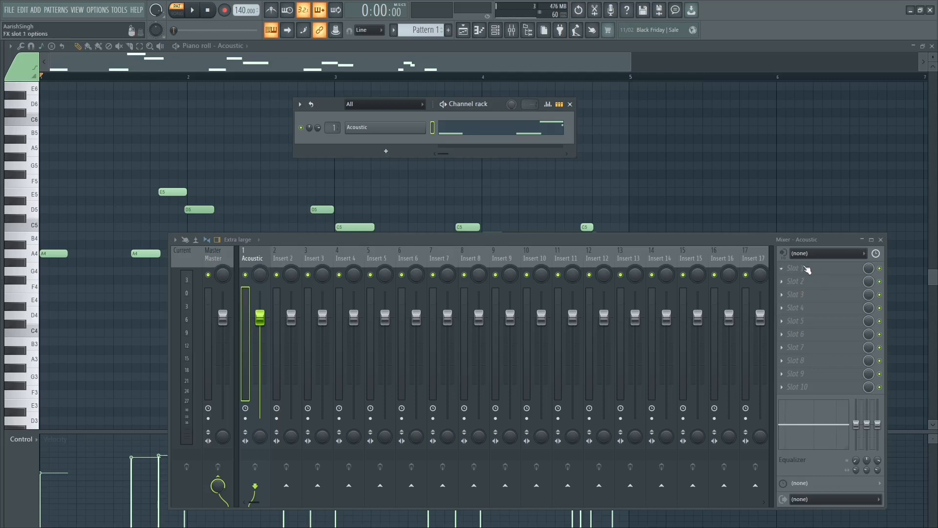
key("space")
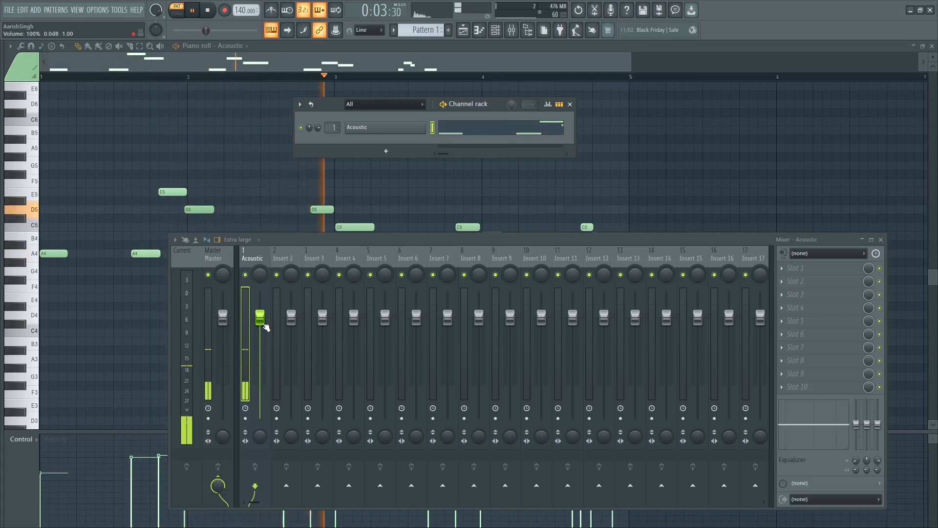
key("space")
Step: Try raising the Acoustic mixer track's volume to 125% (5.6 dB), and reset the fader to its default
left_click_drag(264, 323, 260, 293)
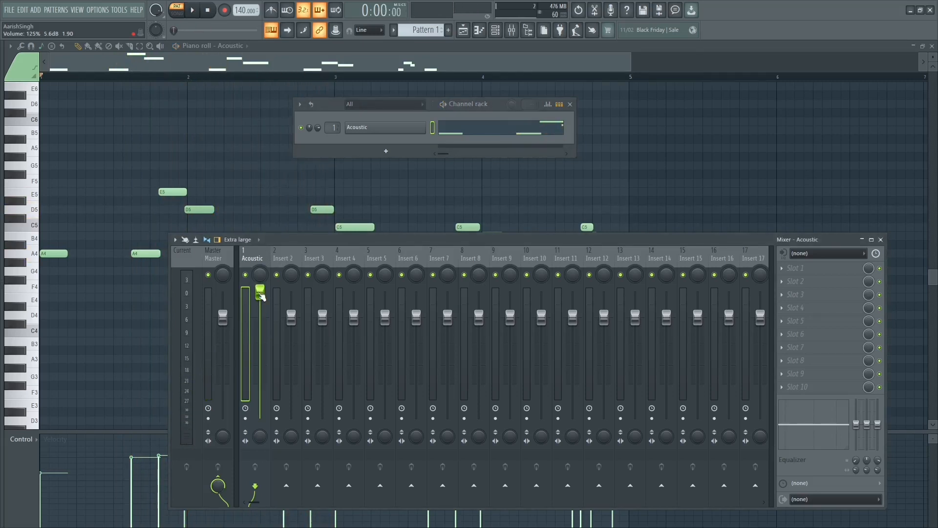
right_click(260, 293)
left_click(265, 298)
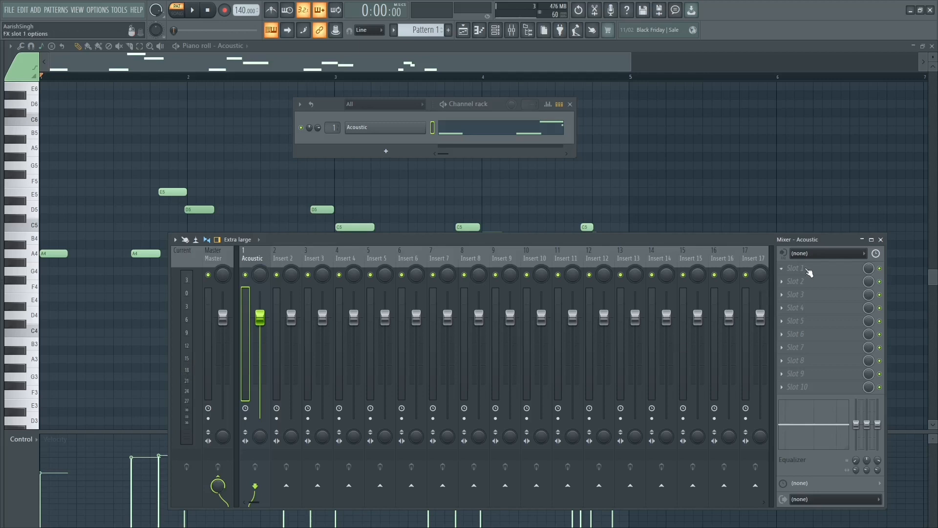
Step: Load Fruity Compressor in the first effect slot of the Acoustic mixer track and place its window above the mixer
left_click(810, 272)
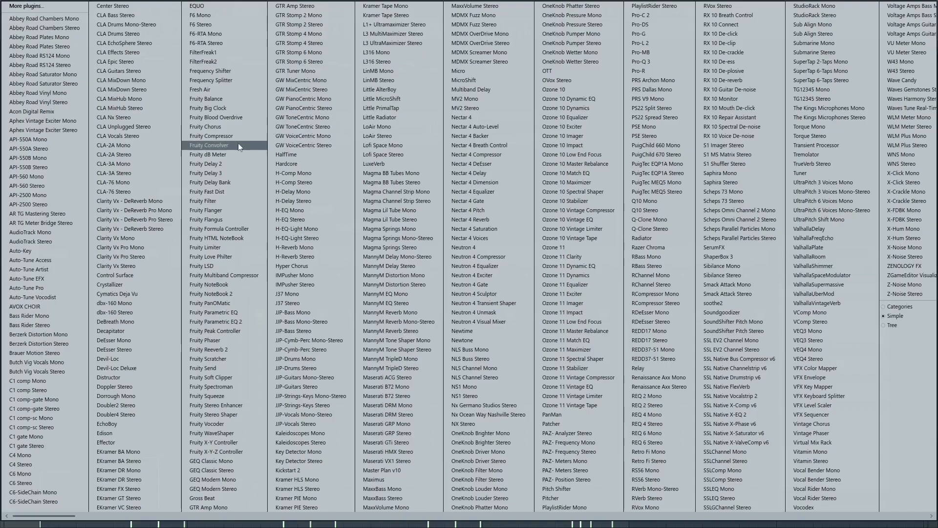
left_click(222, 137)
left_click_drag(468, 195, 526, 165)
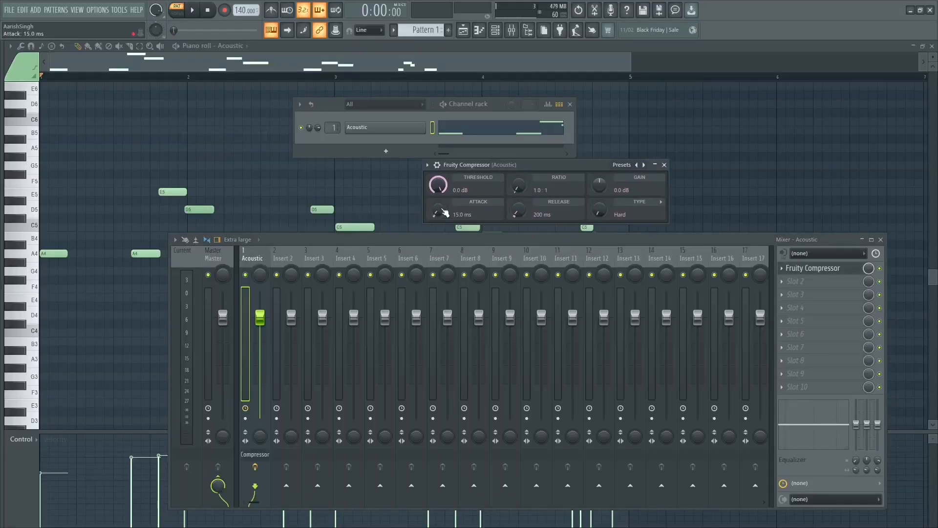
Step: Play the bass line twice with the compressor at its default settings and check the Acoustic track's levels
key("space")
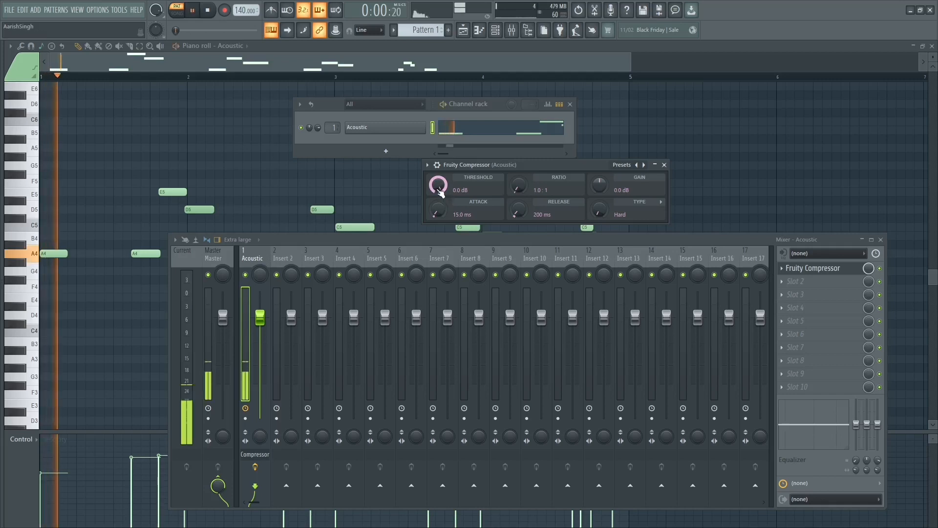
key("space")
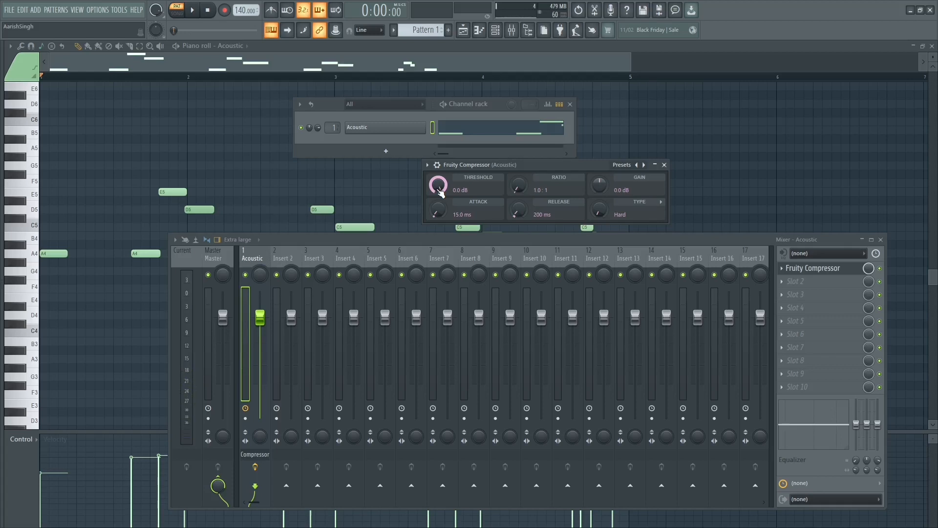
key("space")
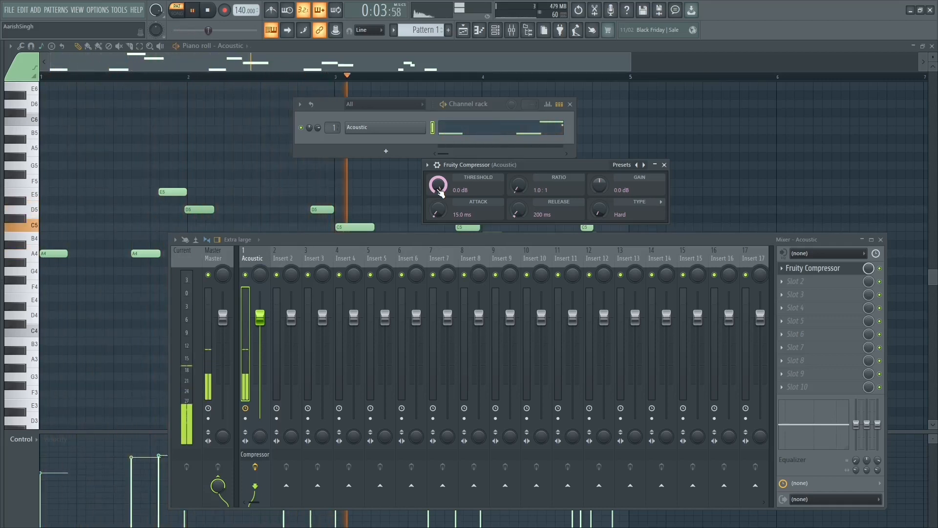
key("space")
Step: Set the Fruity Compressor's threshold to -24.7 dB and its attack to 0.0 ms
left_click_drag(439, 191, 440, 220)
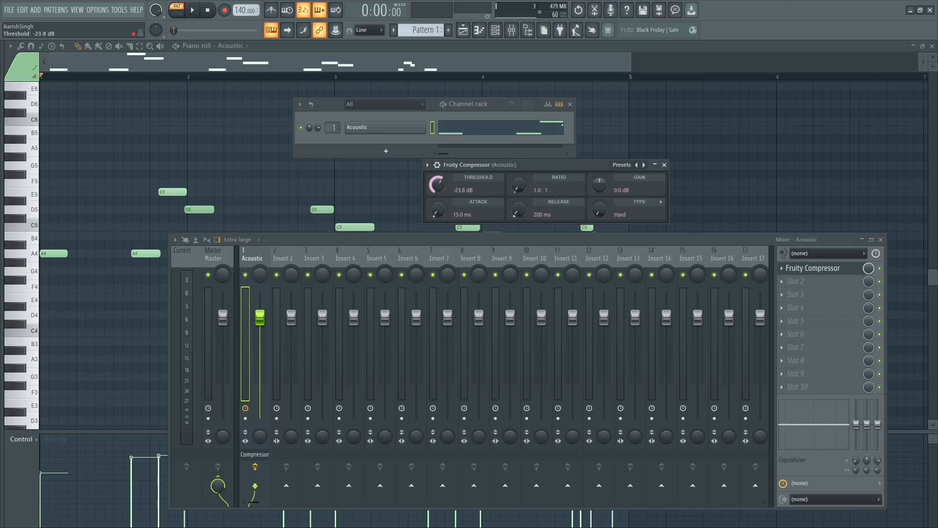
left_click_drag(441, 211, 439, 223)
Step: Set the Fruity Compressor's ratio to 3.3:1 while the bass line plays, and stop playback
key("space")
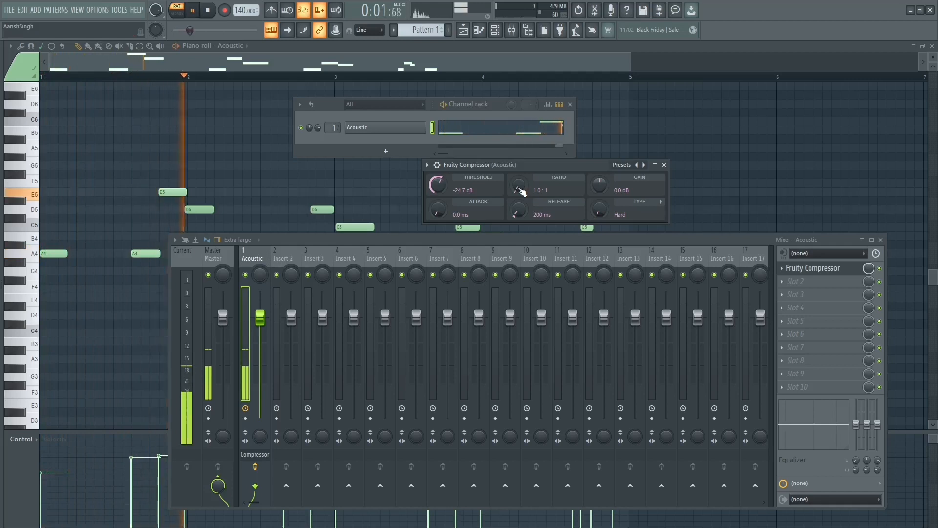
left_click_drag(522, 190, 521, 169)
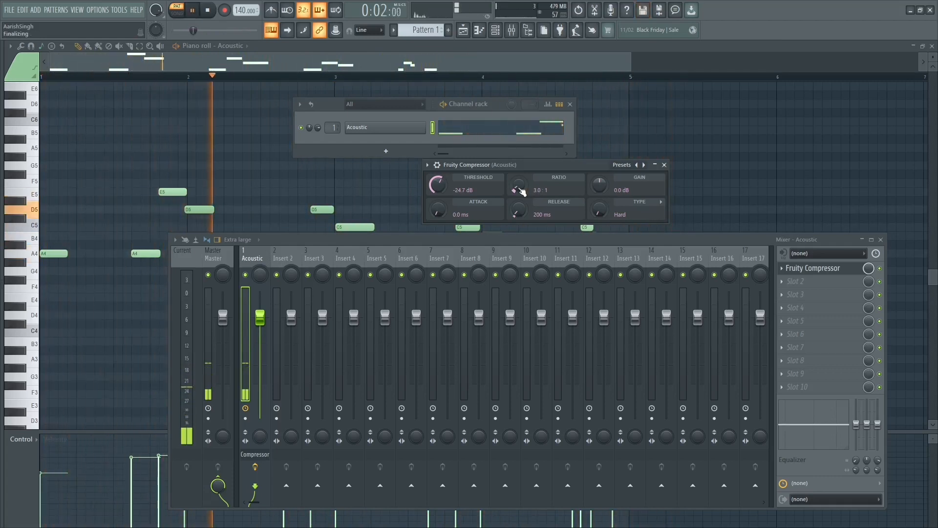
left_click_drag(522, 190, 522, 187)
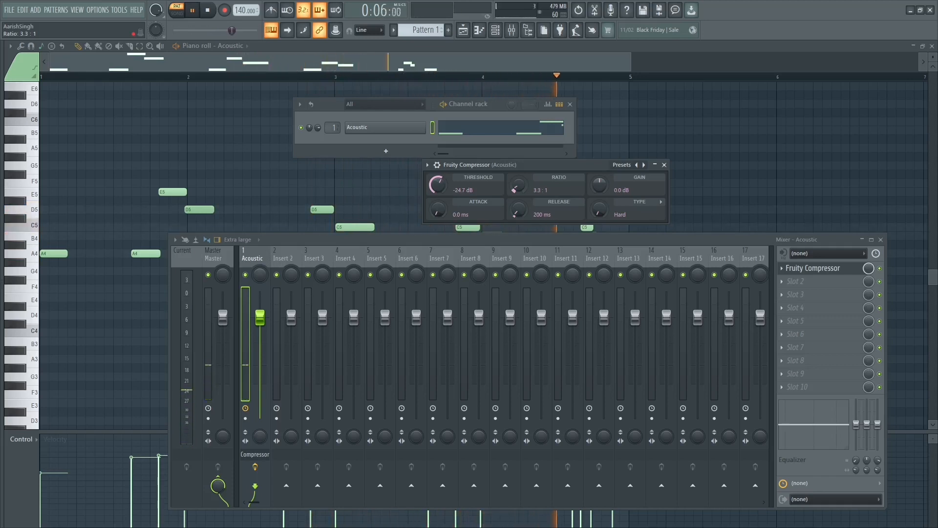
key("space")
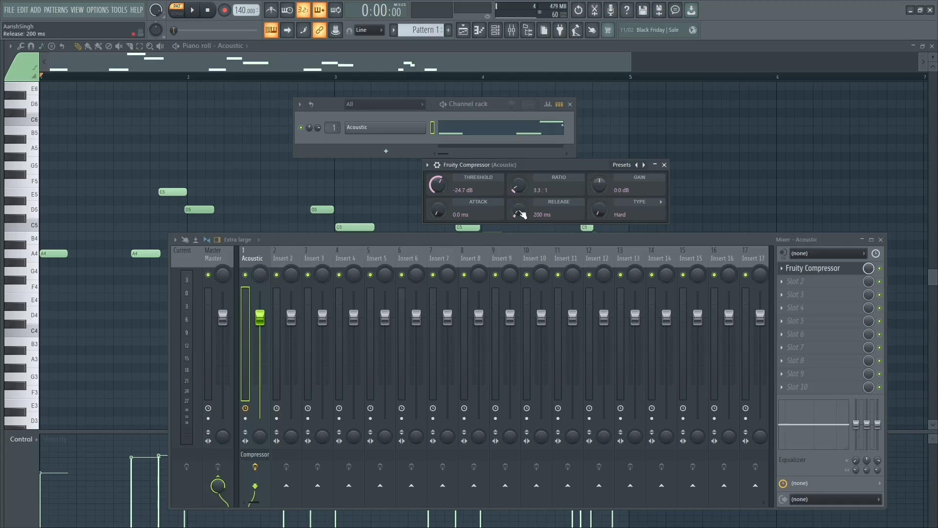
Step: Set the compressor type to Soft and raise its gain to 8.0 dB while listening to the bass line
scroll(601, 214, "up", 2)
scroll(601, 214, "up", 2)
key("space")
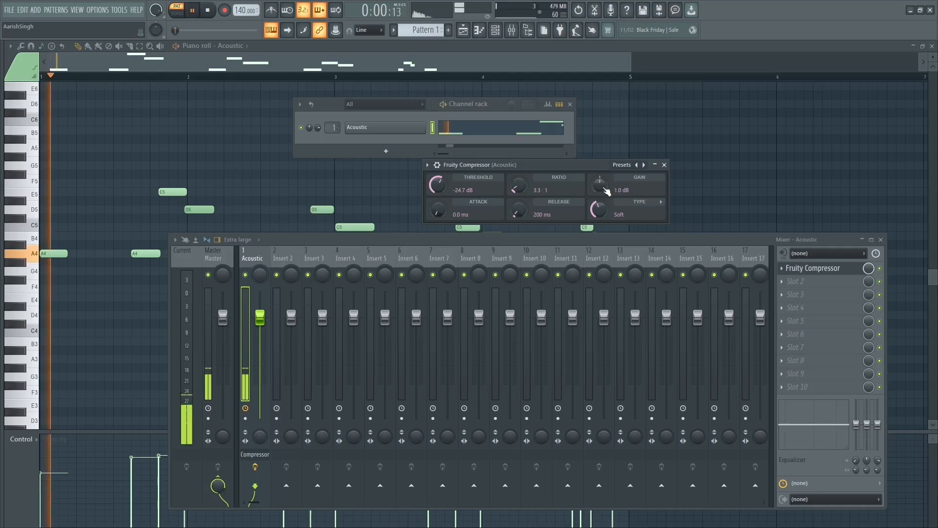
scroll(600, 185, "up", 5)
scroll(599, 184, "up", 2)
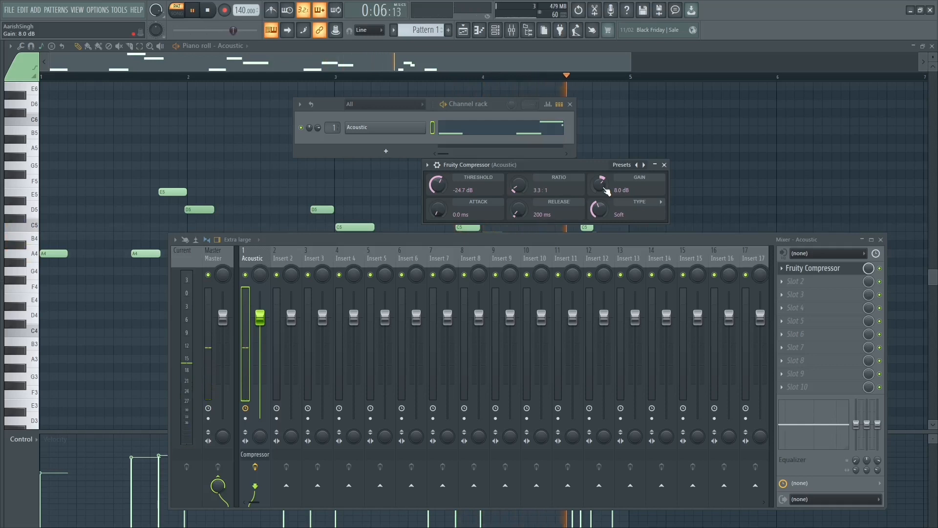
key("space")
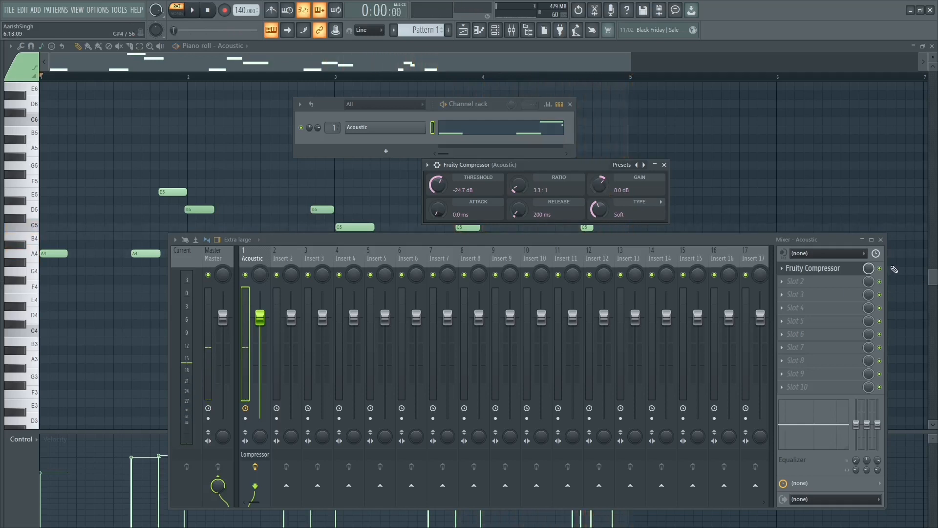
Step: Compare the bass line's levels with Fruity Compressor bypassed and with it enabled
left_click(880, 268)
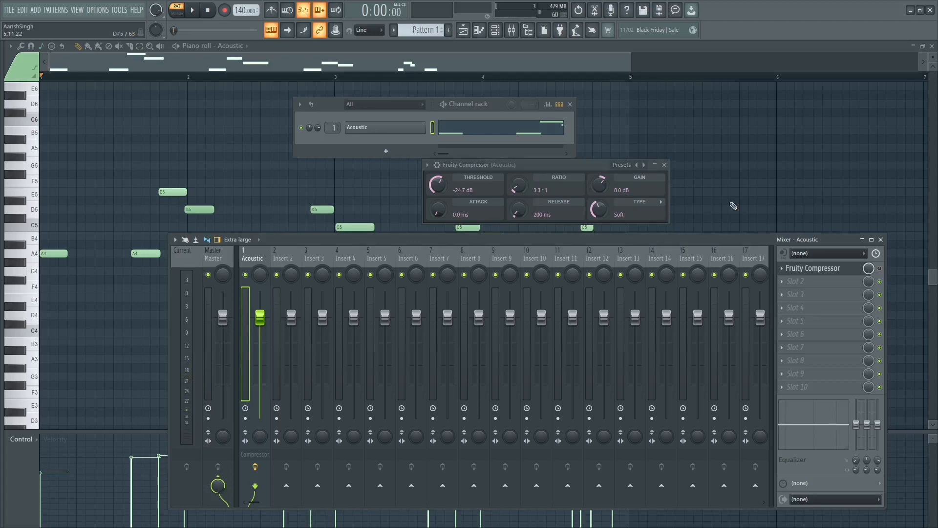
key("space")
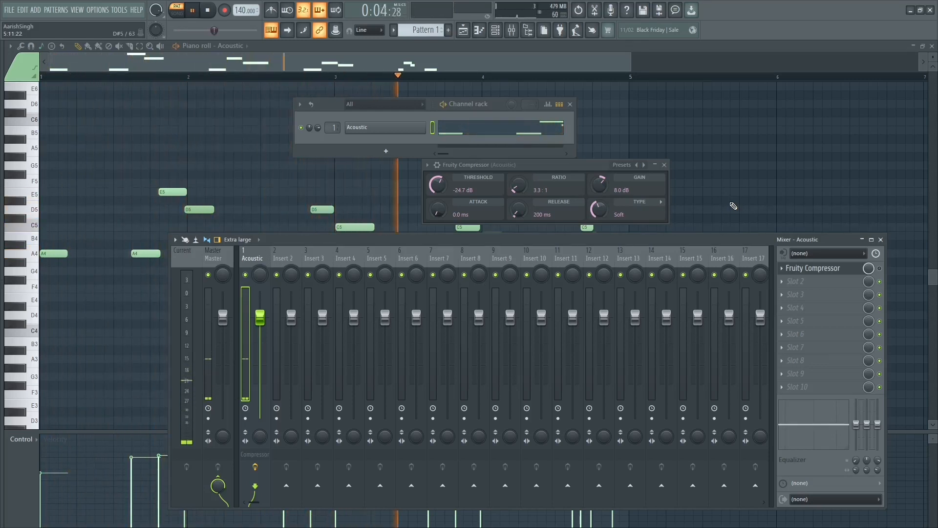
key("space")
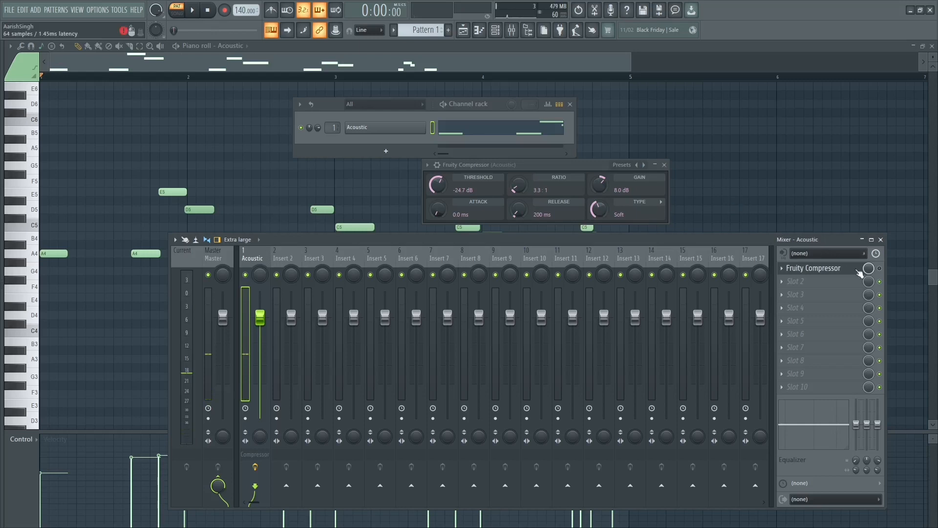
key("space")
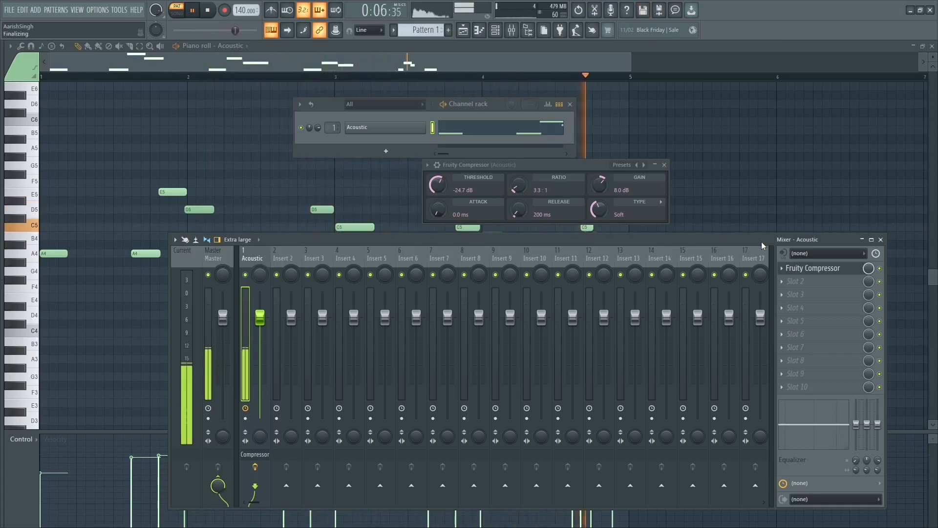
key("space")
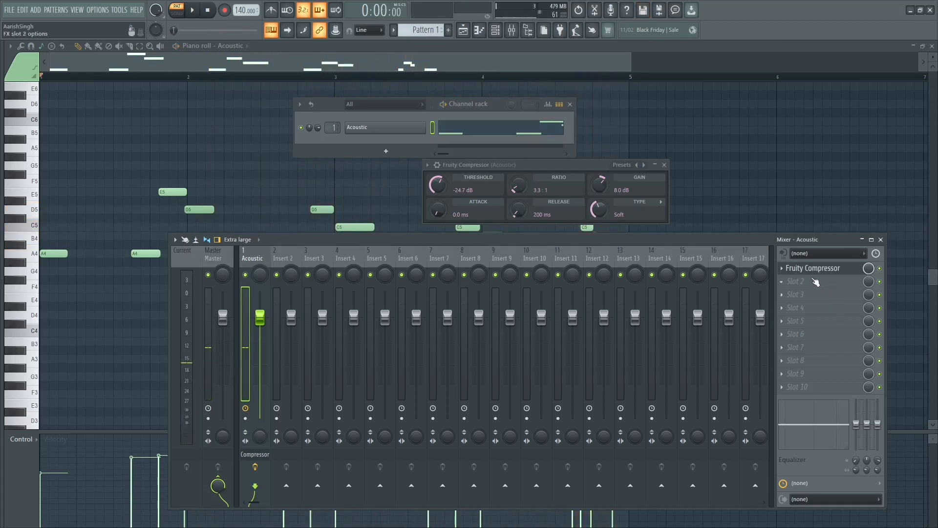
Step: Move Fruity Compressor to the second effect slot of the Acoustic track and bypass it
left_click_drag(810, 269, 808, 286)
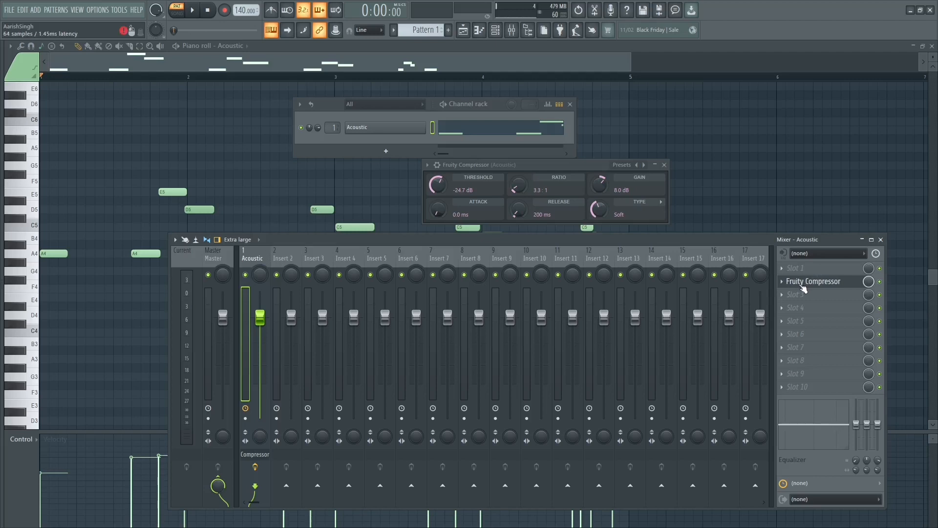
left_click(880, 282)
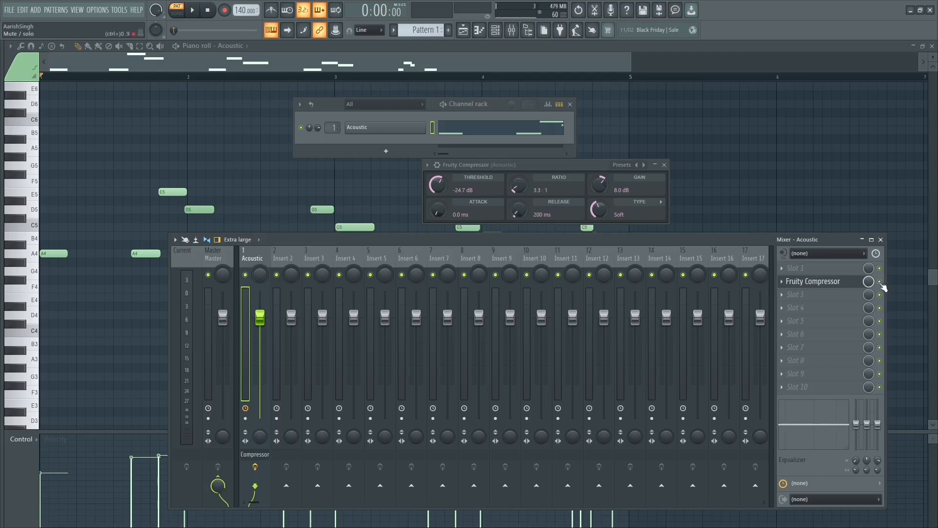
Step: Load Kramer Tape Stereo in the Acoustic track's first effect slot and close its window
left_click(825, 266)
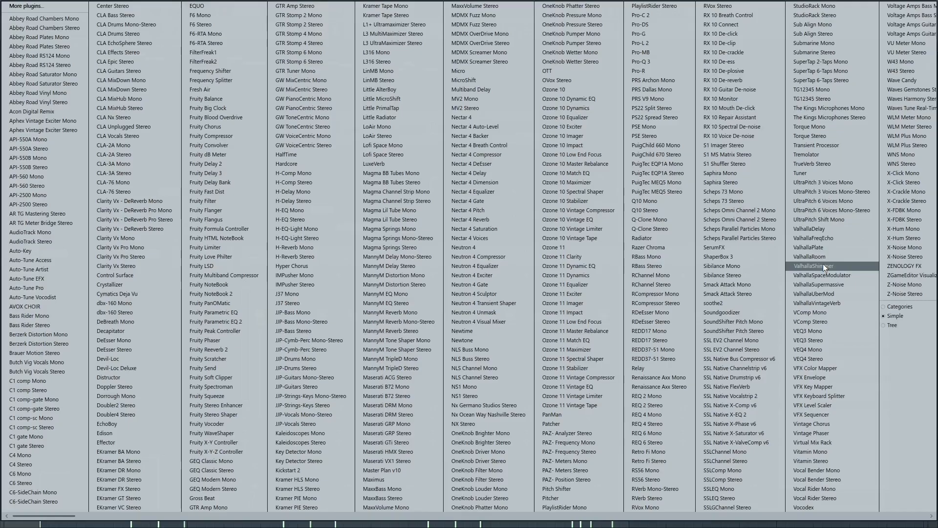
left_click(412, 16)
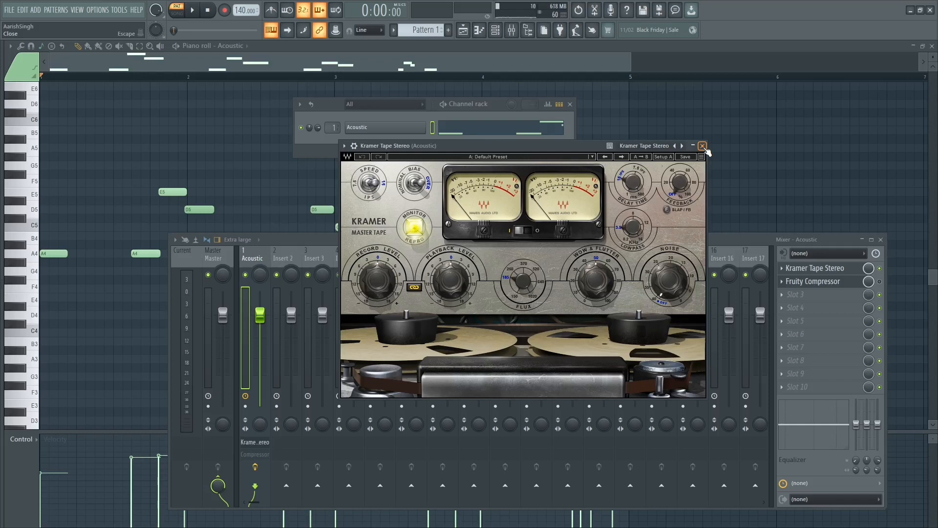
left_click(702, 146)
Step: Compare the bass line's levels with Kramer Tape Stereo bypassed and with it enabled
left_click(879, 268)
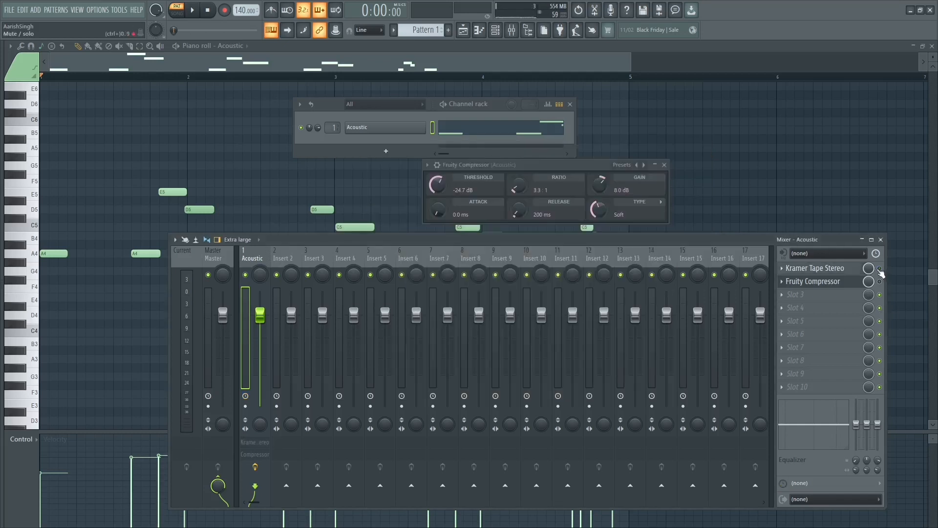
key("space")
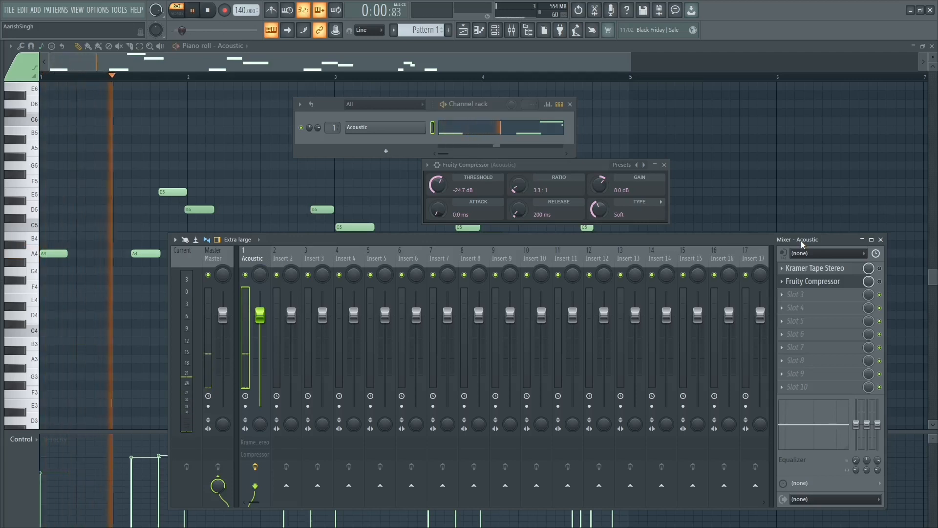
key("space")
left_click(879, 268)
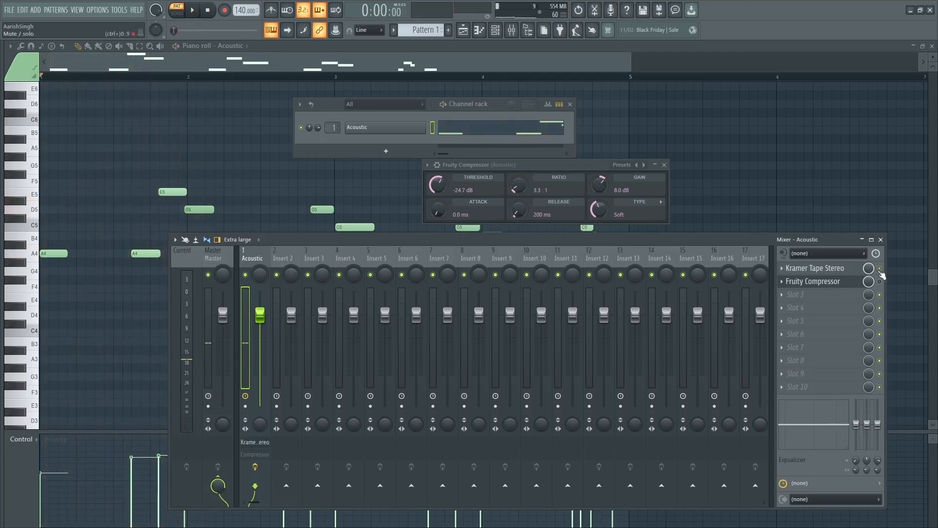
key("space")
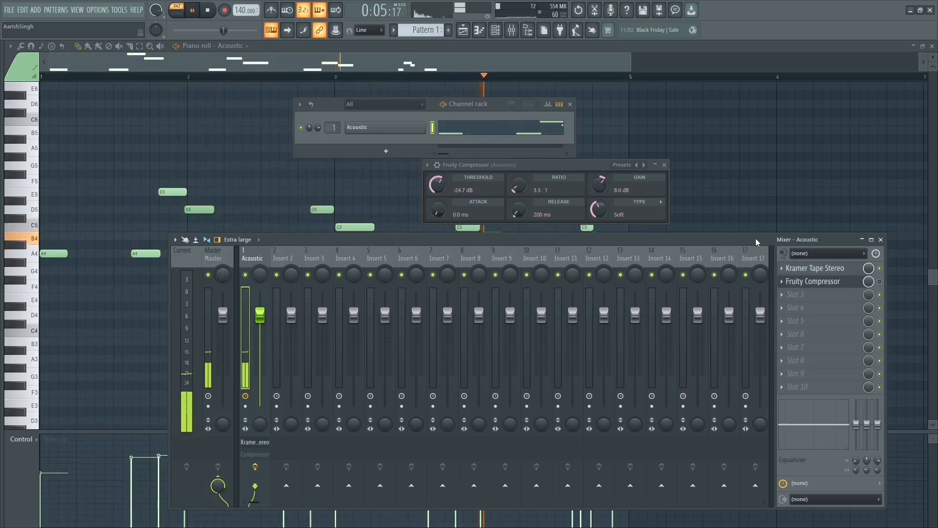
key("space")
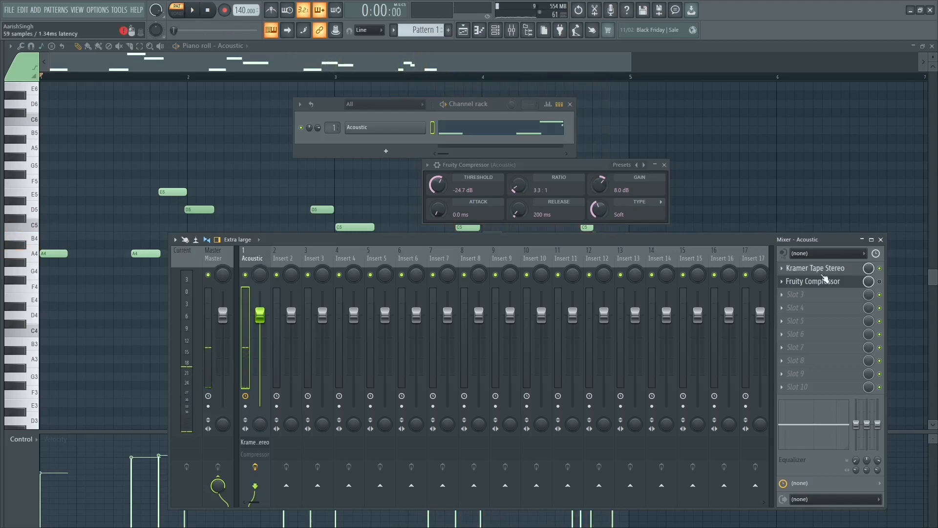
Step: Set the flux of Kramer Tape Stereo to 361.4 while the bass line plays, and stop playback
left_click(825, 272)
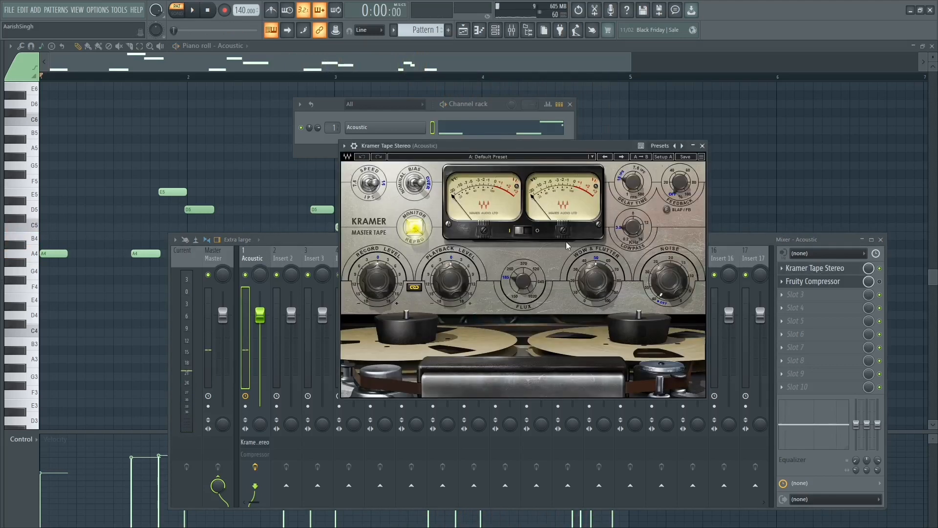
key("space")
left_click_drag(529, 277, 529, 269)
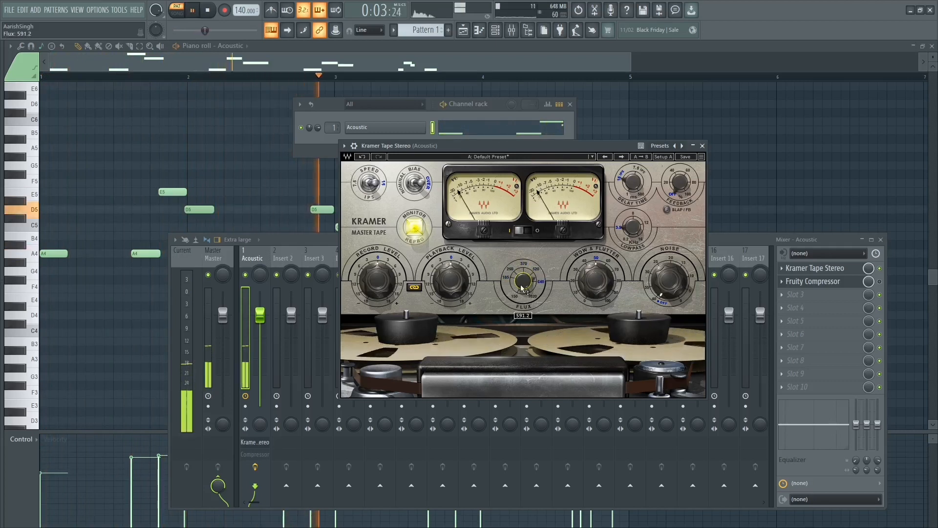
left_click_drag(521, 289, 521, 289)
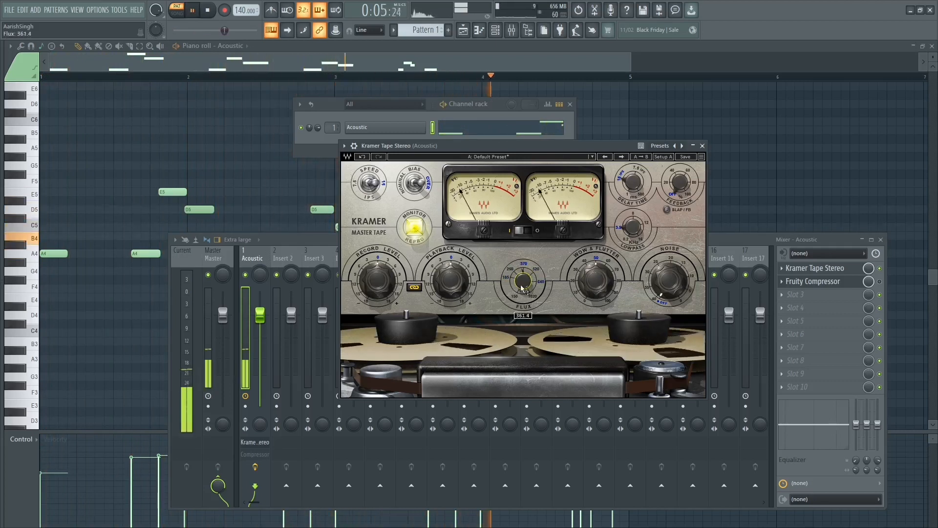
key("space")
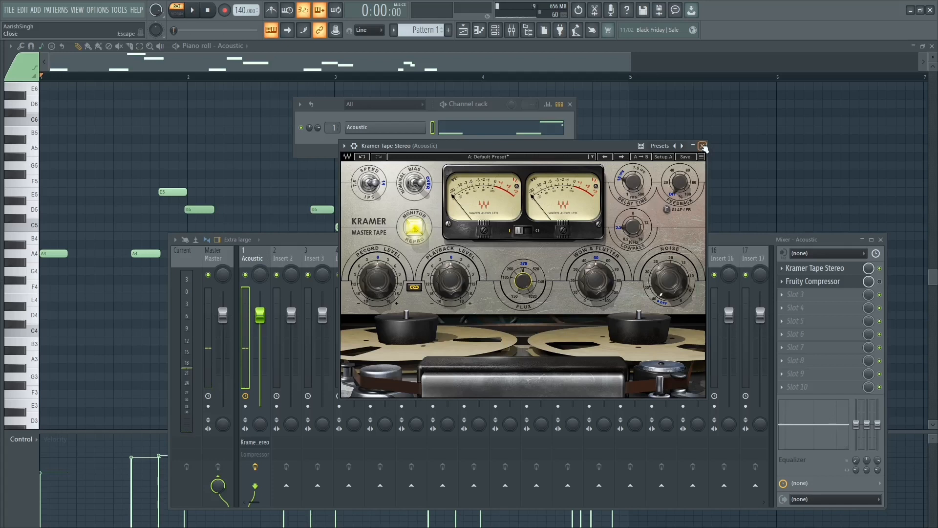
Step: Play the bass line with the adjusted tape effect, check its level in the mixer, and close the Kramer Tape window
key("space")
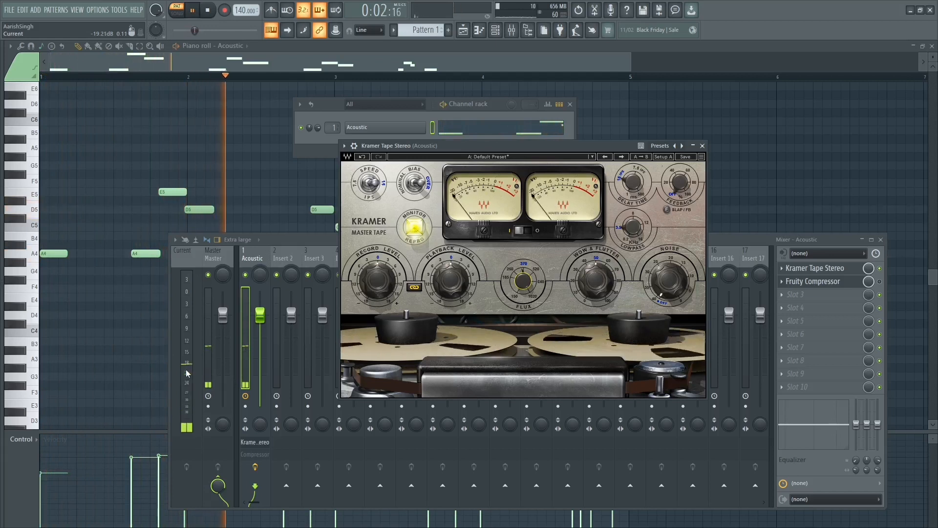
key("space")
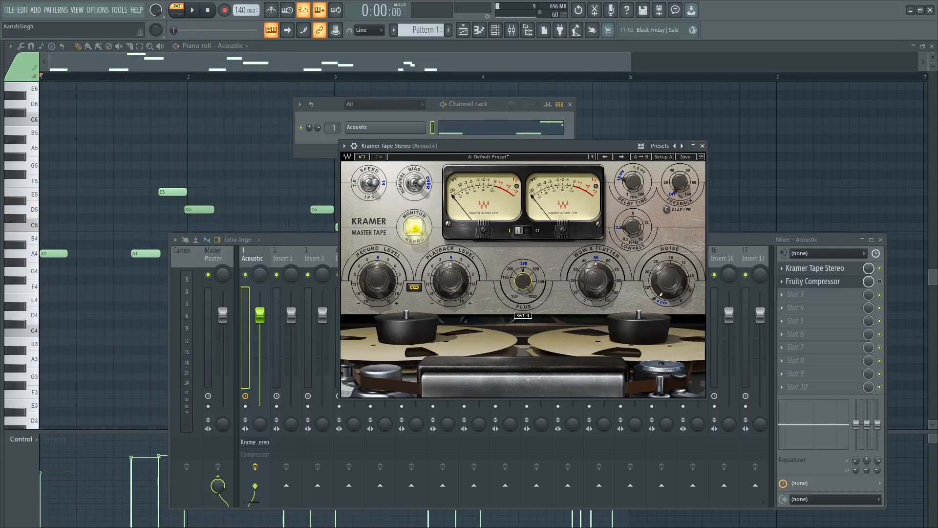
left_click(703, 147)
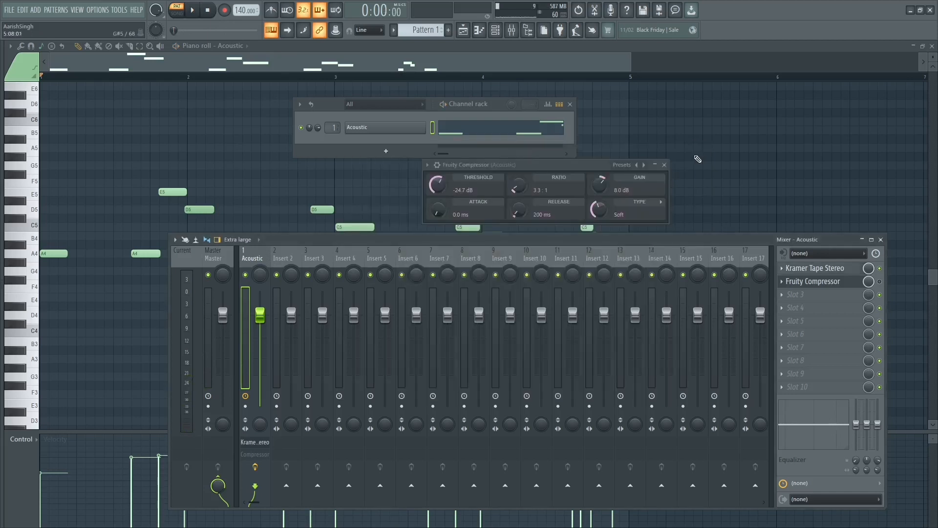
Step: Insert Fruity Fast Dist between Kramer Tape Stereo and Fruity Compressor on the Acoustic track and move its window clear of the mixer
left_click(813, 281)
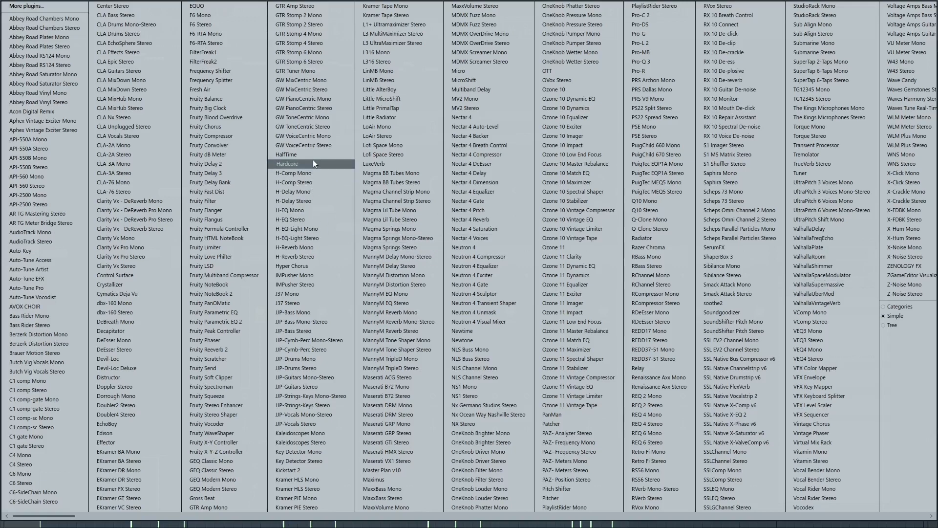
left_click(221, 192)
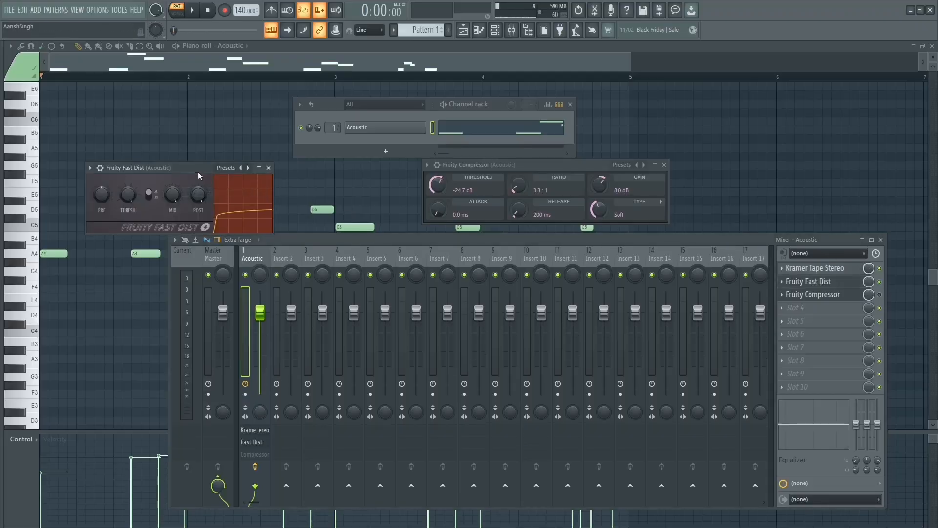
left_click_drag(199, 168, 488, 153)
Step: Play the bass line through Fruity Fast Dist and check its peaks on the mixer meters
key("space")
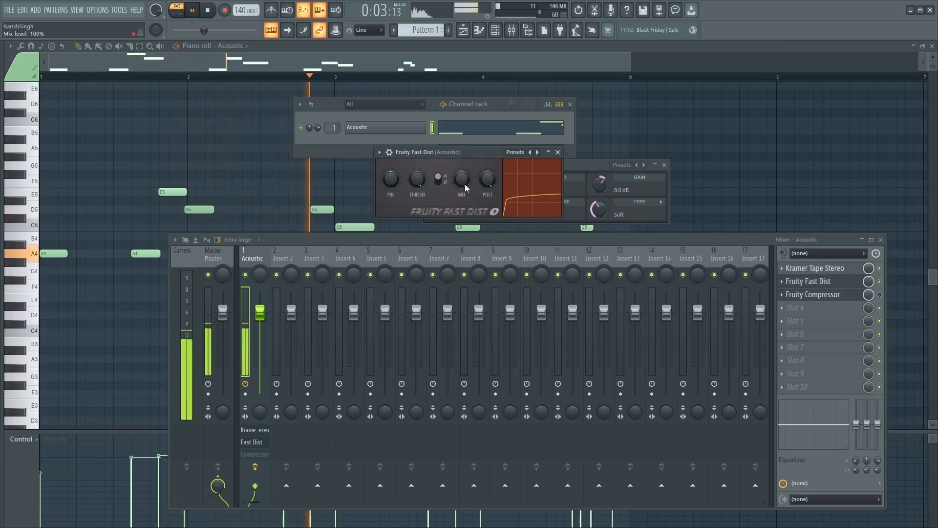
key("space")
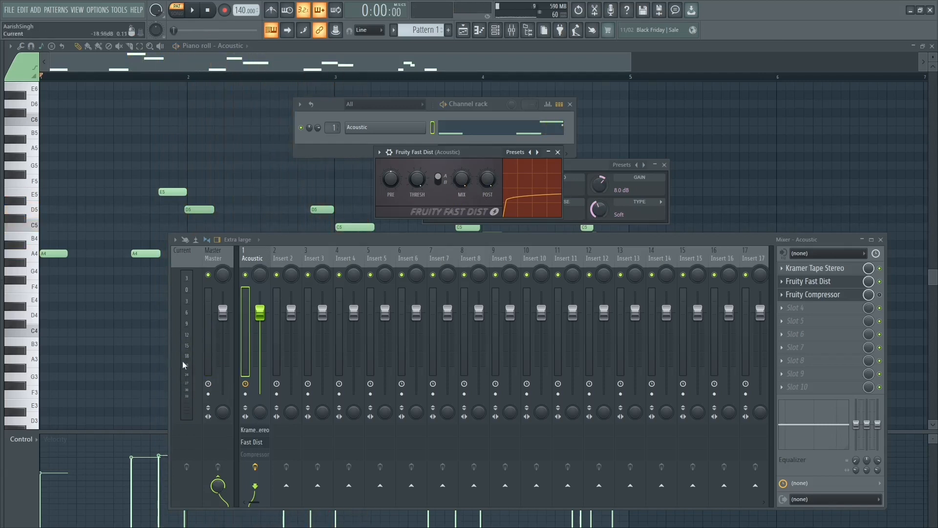
key("space")
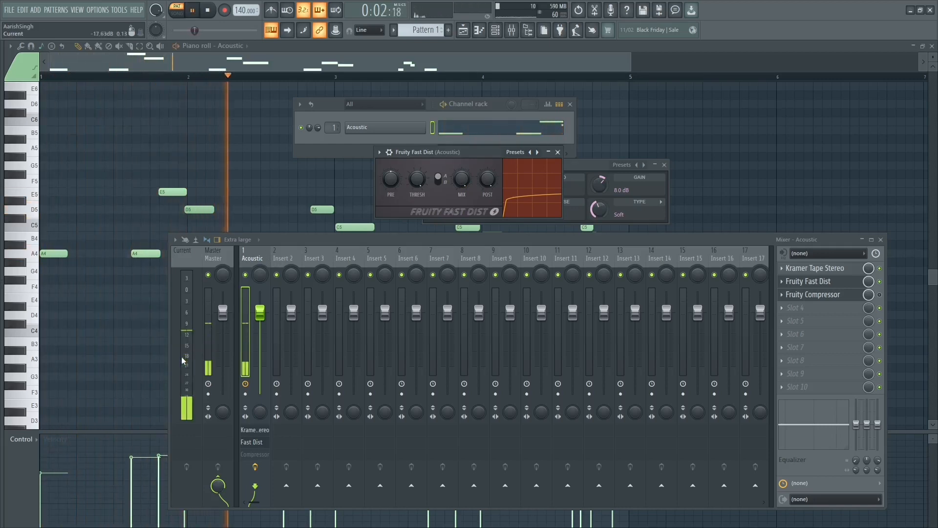
key("space")
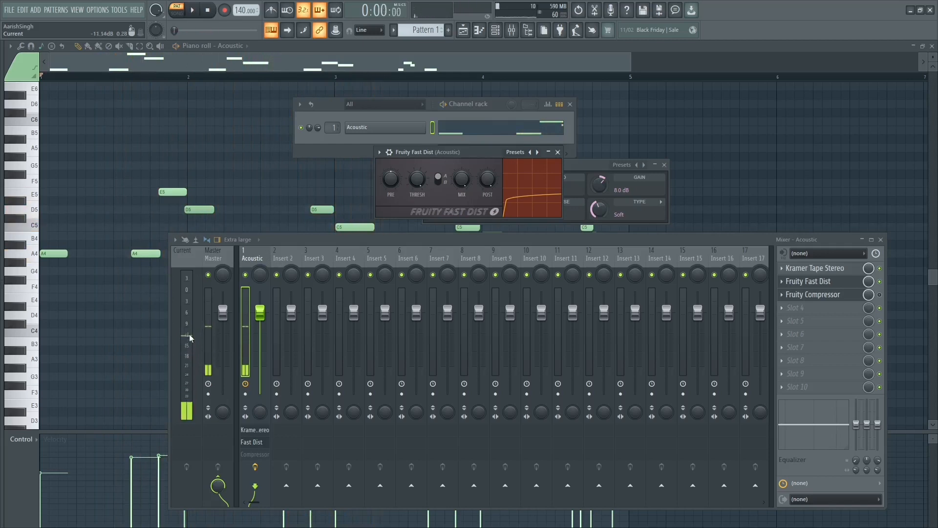
Step: Lower the mix of Fruity Fast Dist fully, raise it to 59% while the bass line plays, and close the effect window
left_click_drag(463, 181, 463, 230)
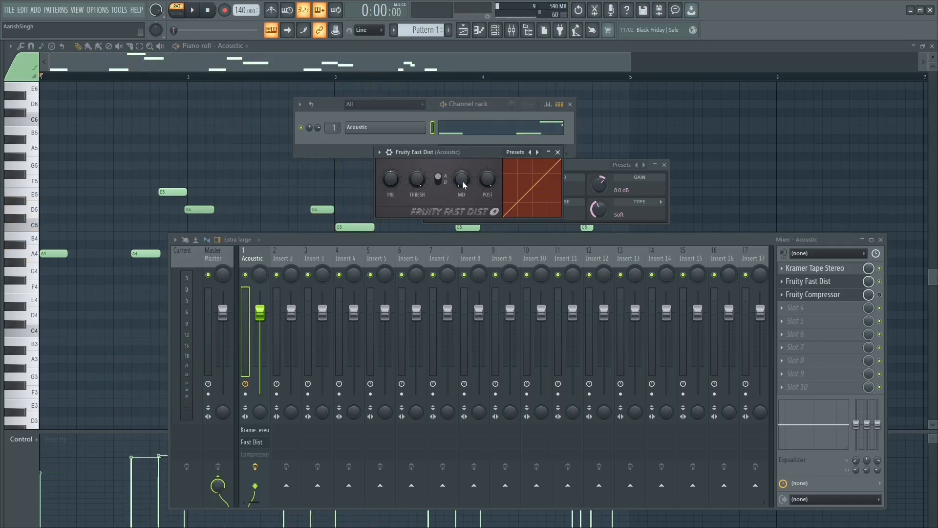
key("space")
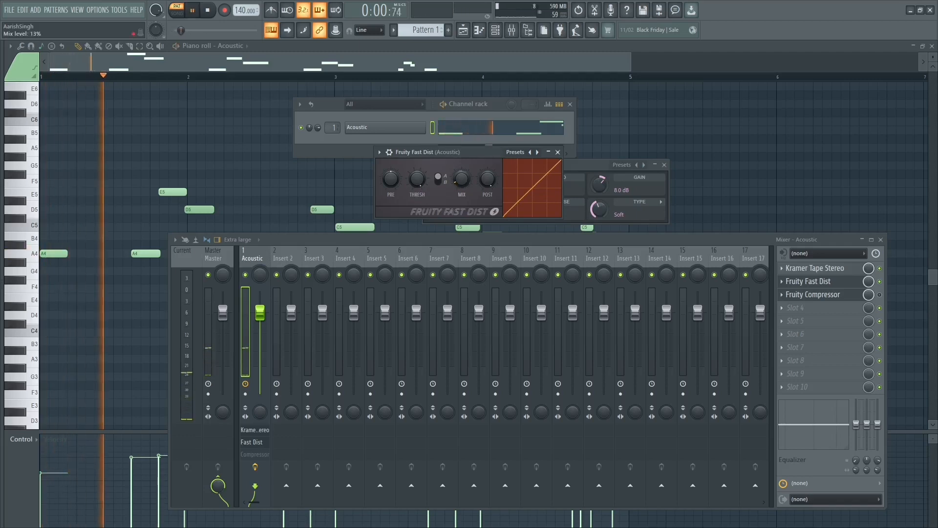
left_click_drag(461, 179, 461, 158)
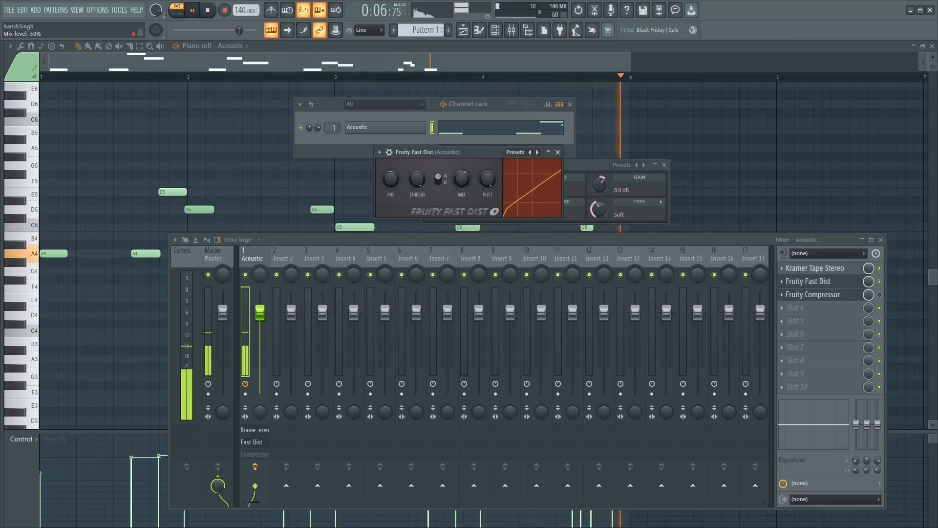
key("space")
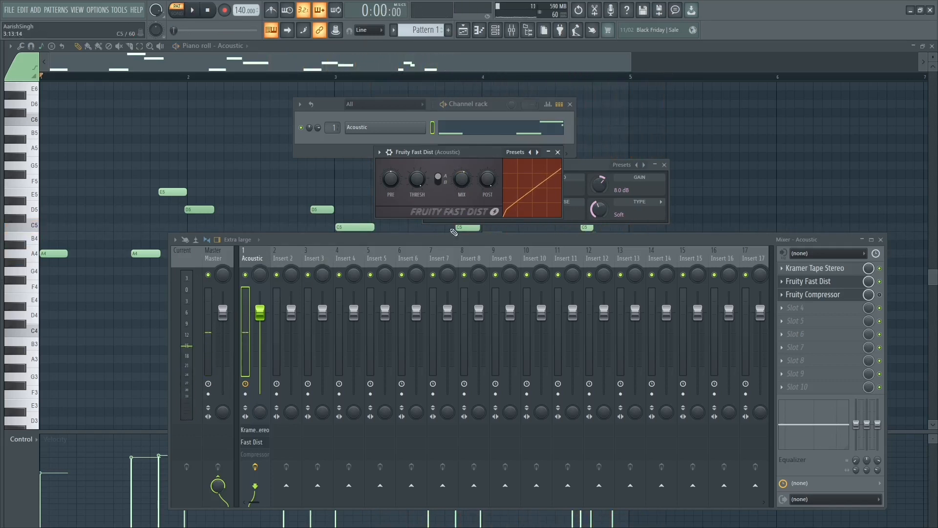
left_click(557, 152)
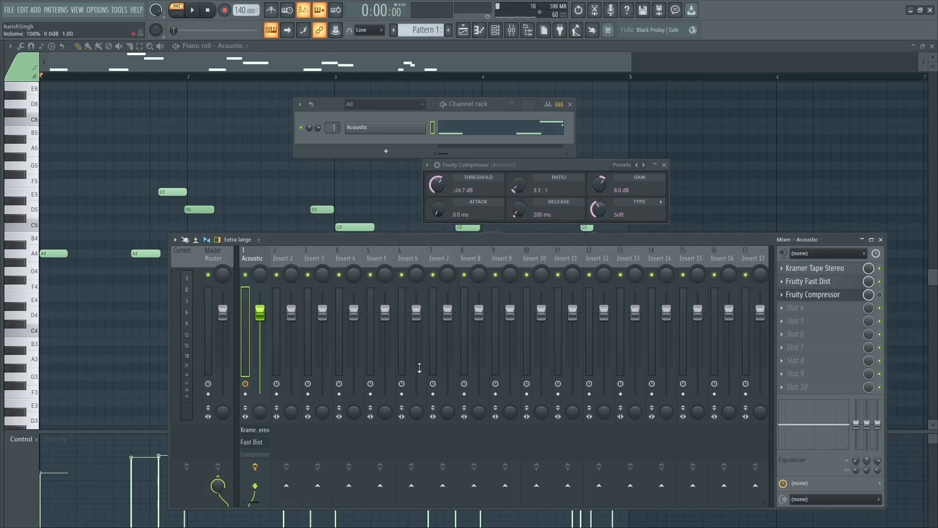
Step: Compare the bass line's levels with Kramer Tape Stereo and Fruity Fast Dist enabled and bypassed, leaving both enabled
key("space")
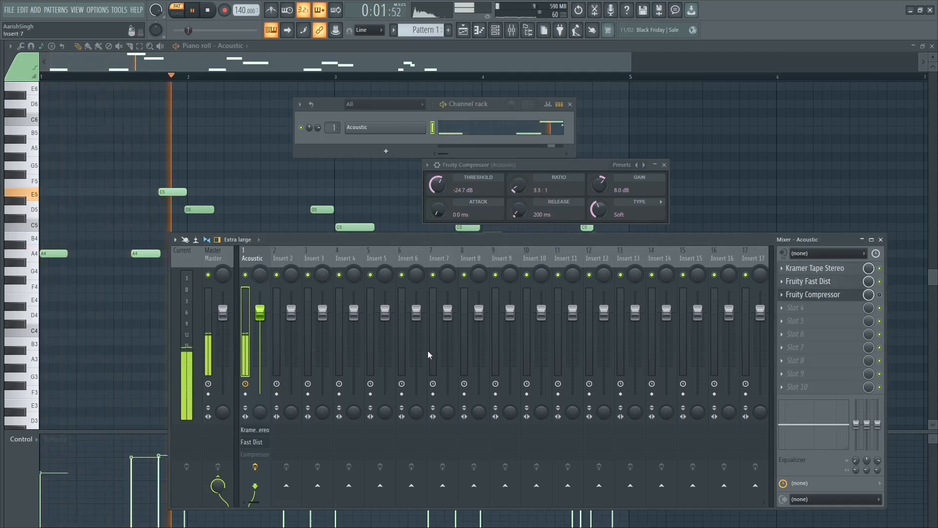
key("space")
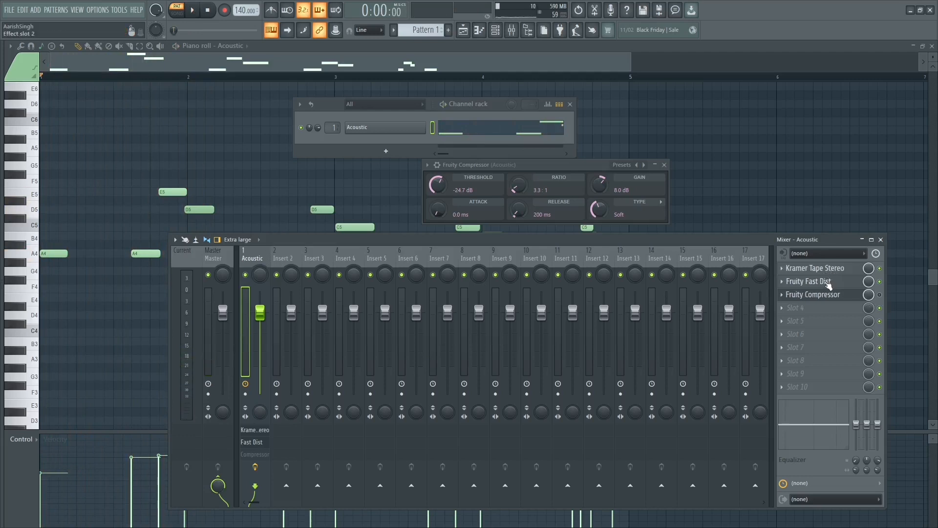
left_click(879, 269)
left_click(879, 281)
key("space")
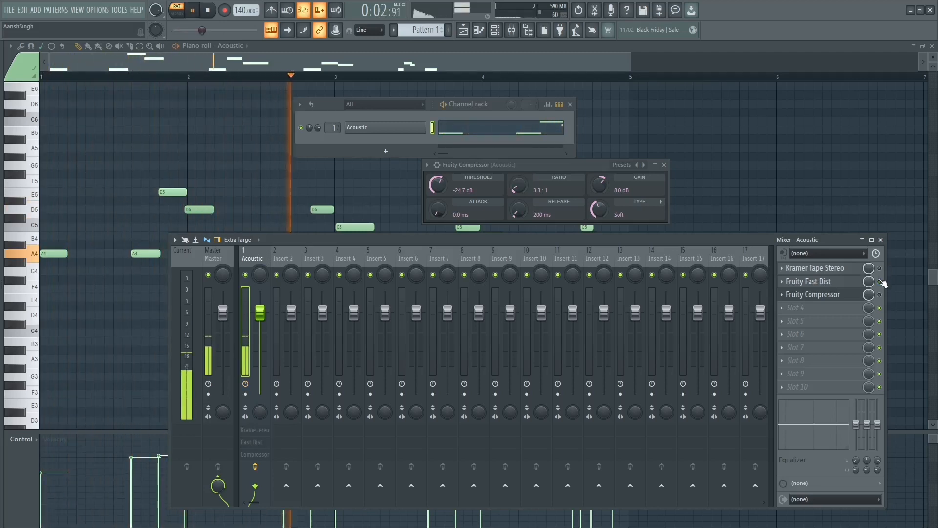
left_click(879, 268)
key("space")
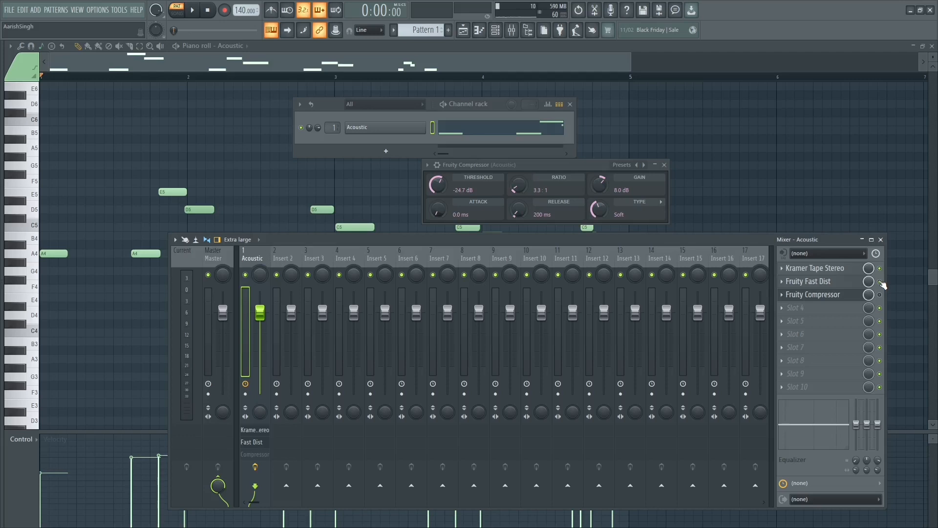
key("space")
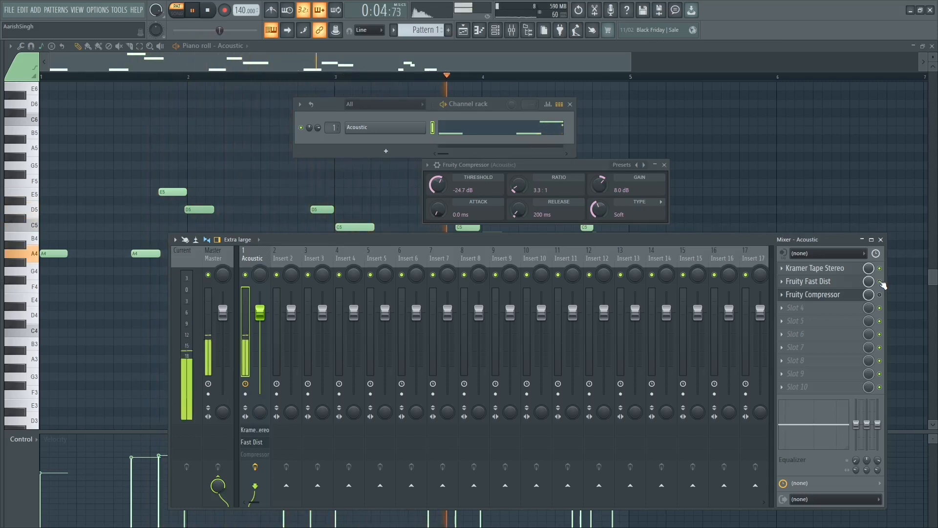
key("space")
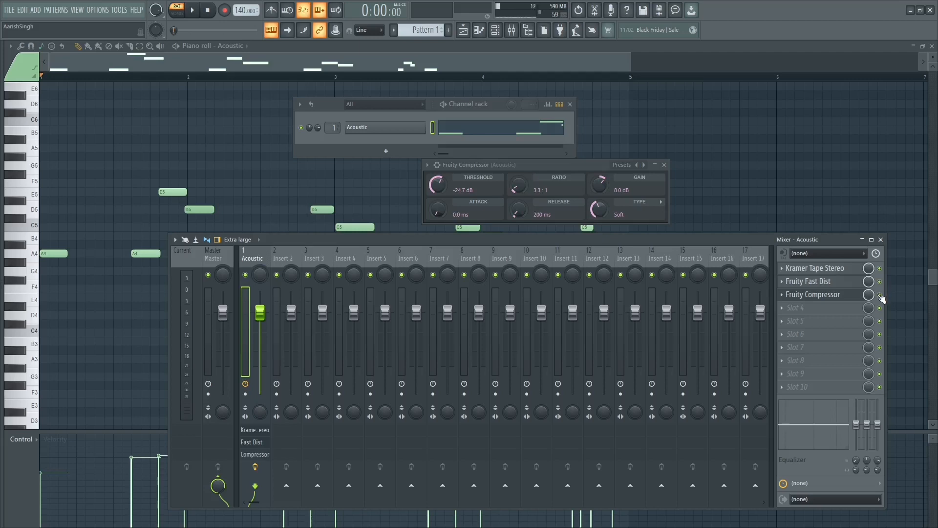
Step: Reset the Acoustic track's Fruity Compressor threshold to 0.0 dB, play the bass line, and lower the threshold to -12.1 dB
left_click(834, 296)
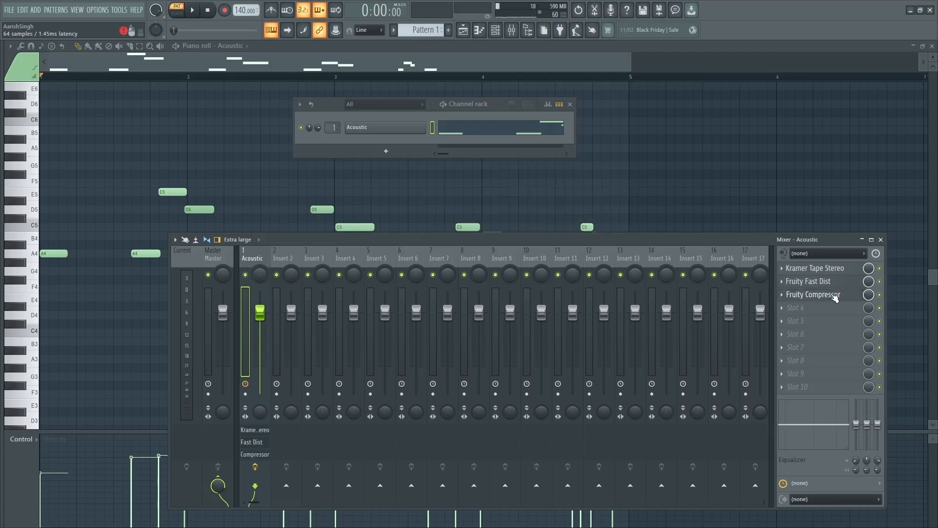
left_click(839, 298)
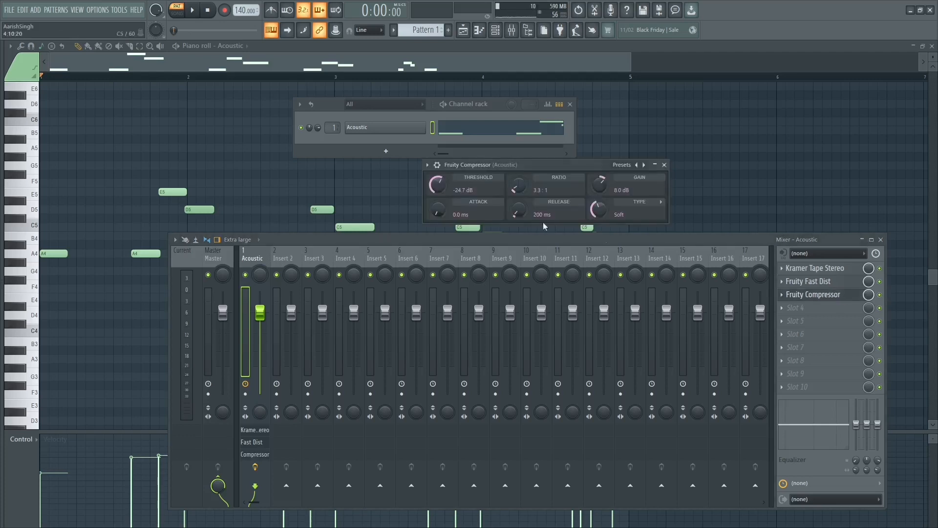
right_click(443, 188)
left_click(445, 190)
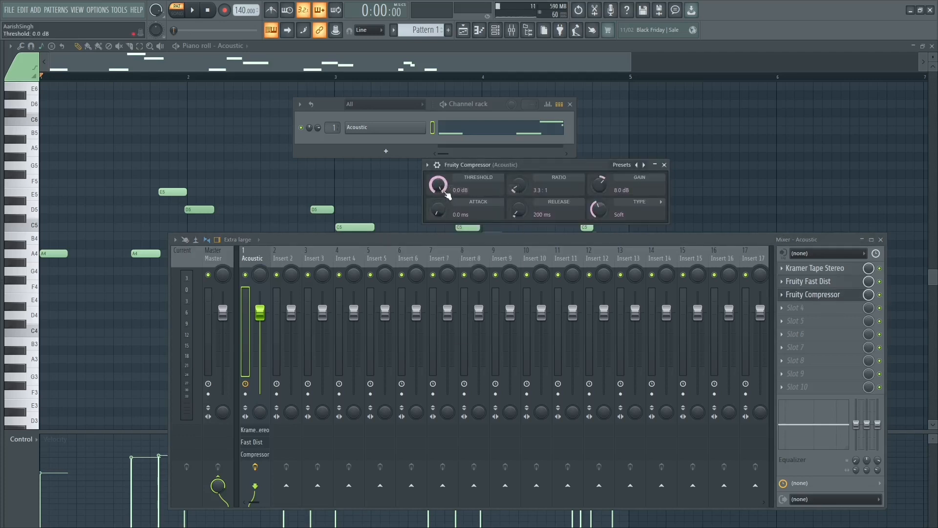
key("space")
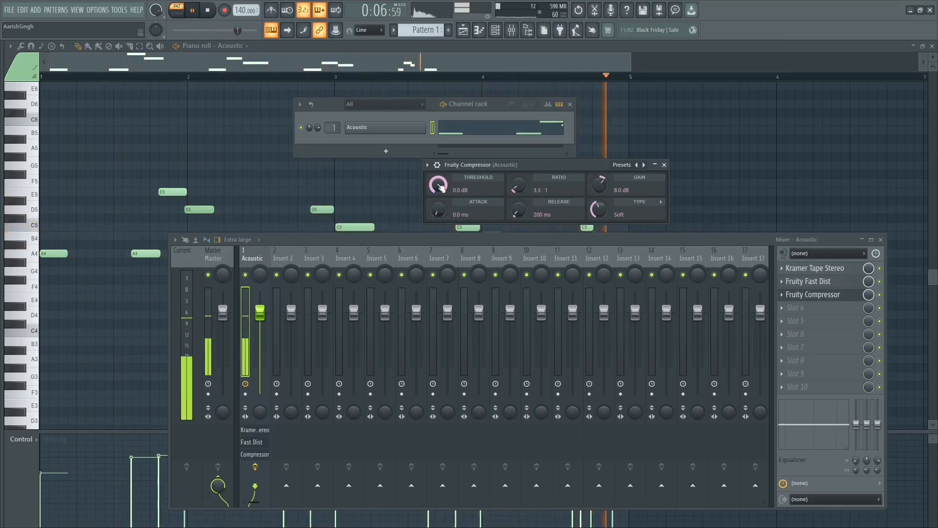
key("space")
left_click_drag(440, 185, 439, 188)
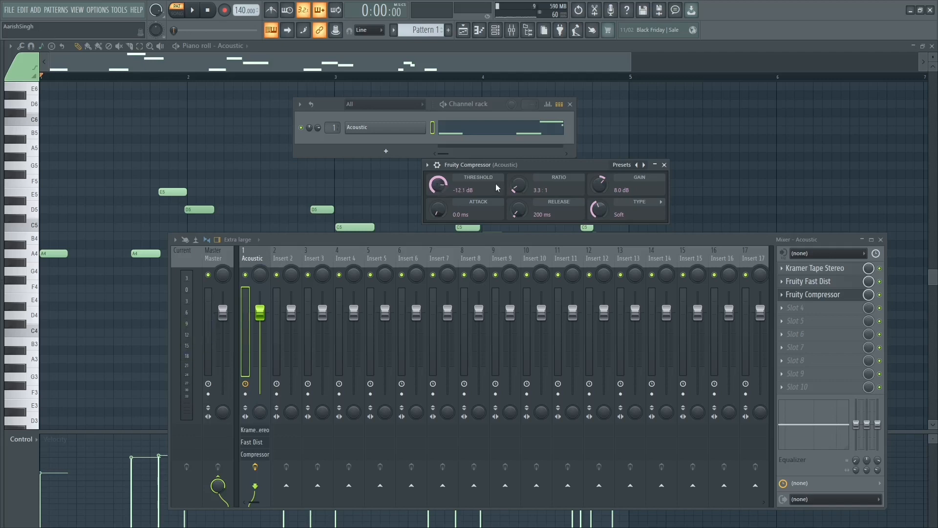
Step: Set Fruity Compressor's gain to 5.4 dB during playback, then play the bass line through the full effect chain
key("space")
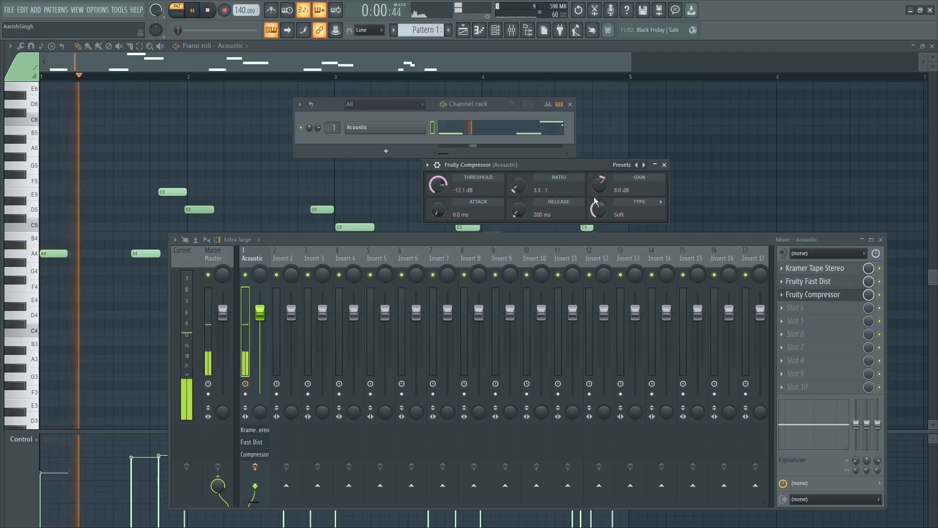
left_click_drag(599, 185, 599, 193)
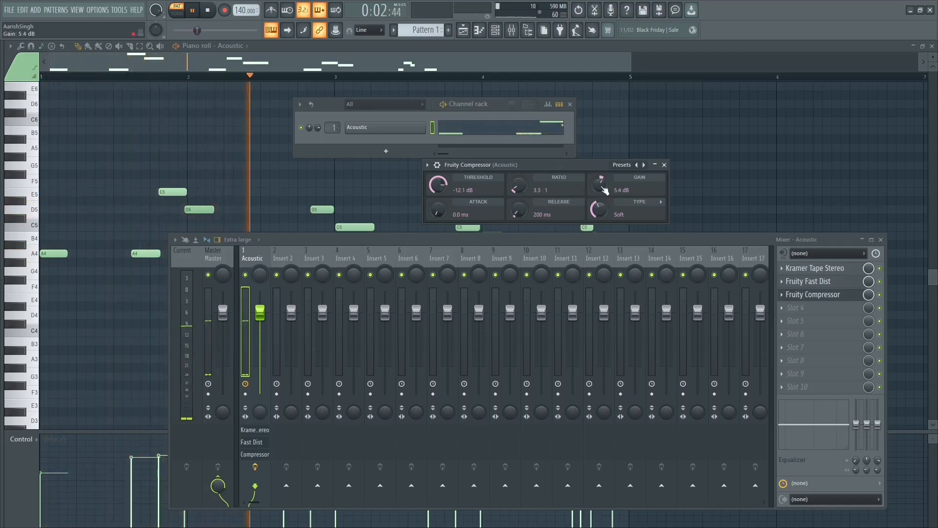
key("space")
left_click(665, 165)
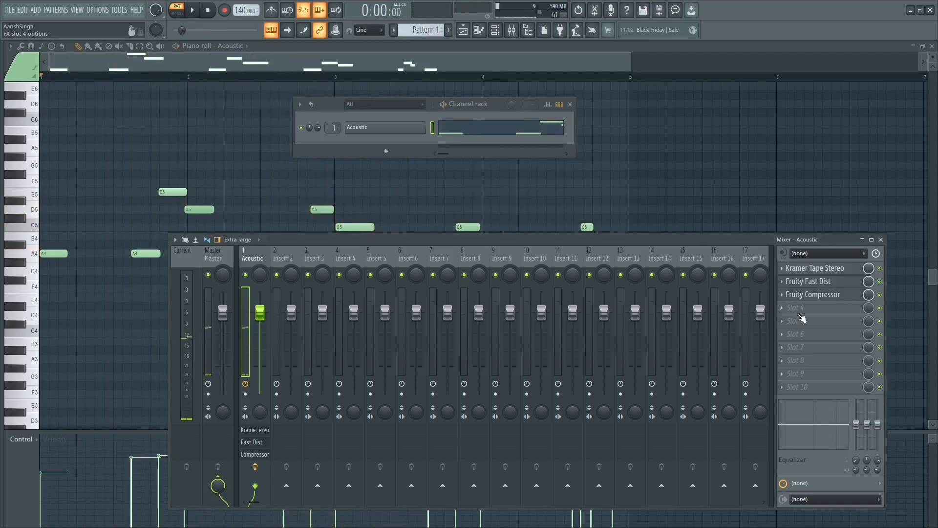
key("space")
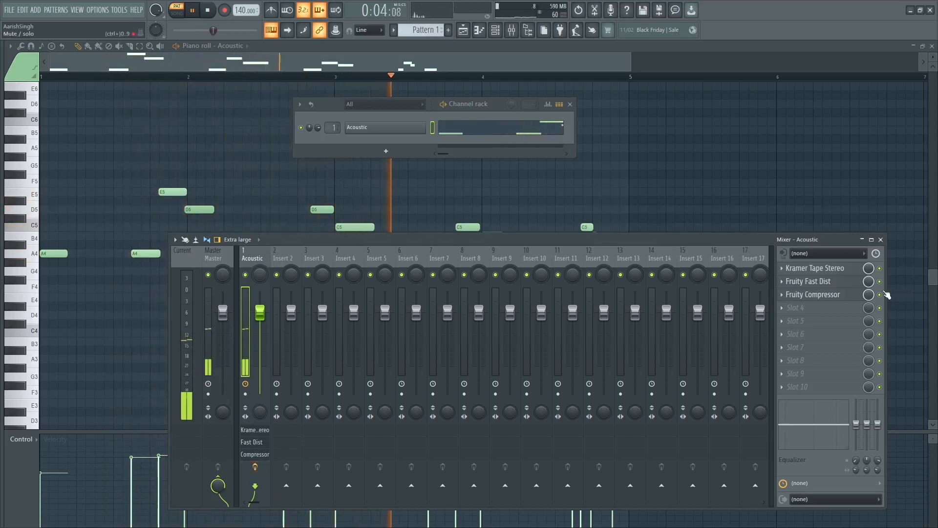
key("space")
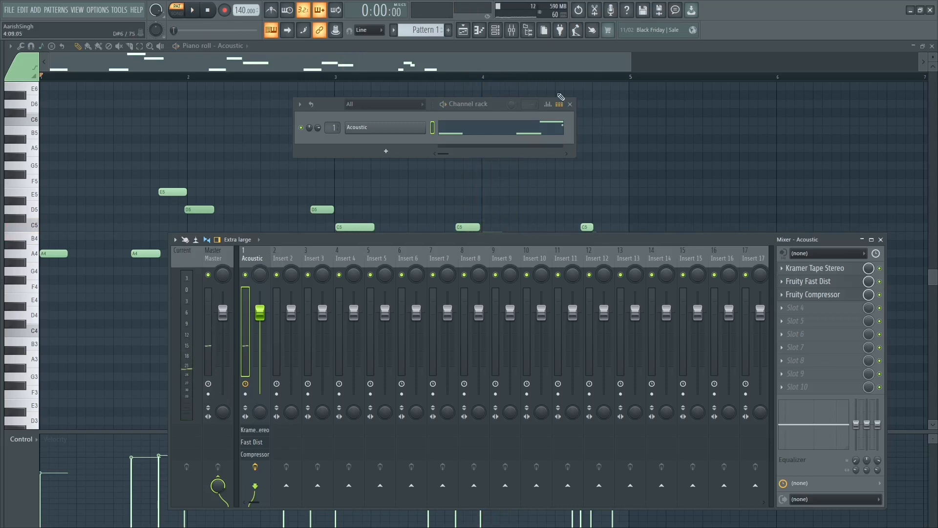
Step: Place Pattern 1 on Track 1 of the playlist and trim the clip to four bars
left_click(463, 30)
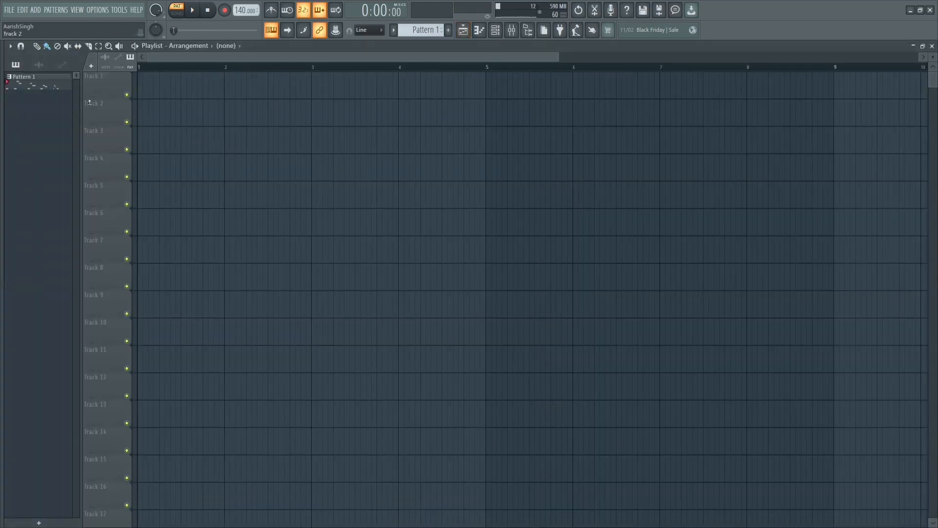
left_click_drag(48, 91, 107, 82)
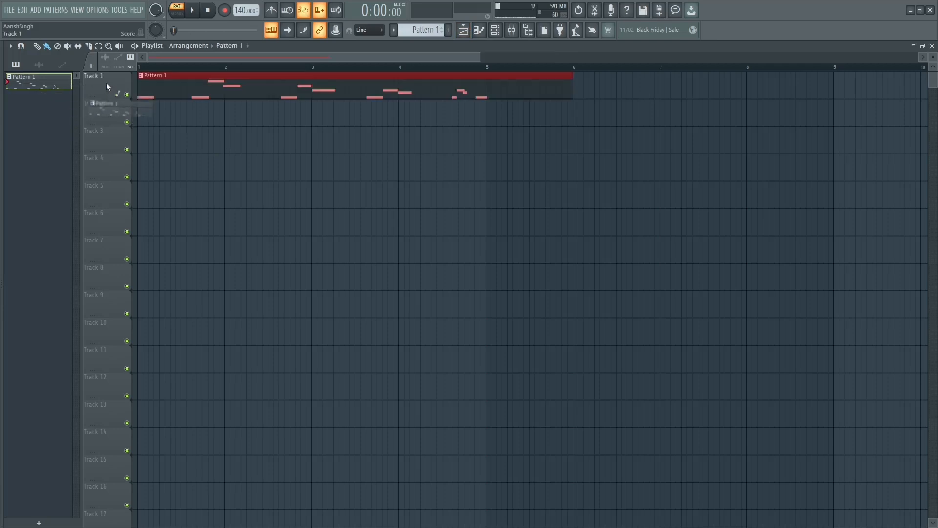
left_click_drag(565, 75, 487, 74)
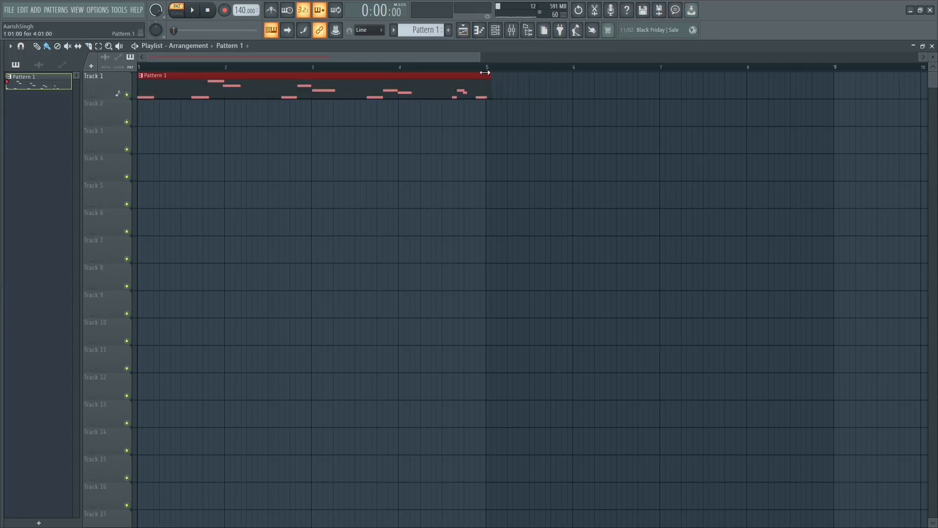
Step: Show the browser, collapse the Instruments folder, and open the Loops folder in Packs
key("alt+F8")
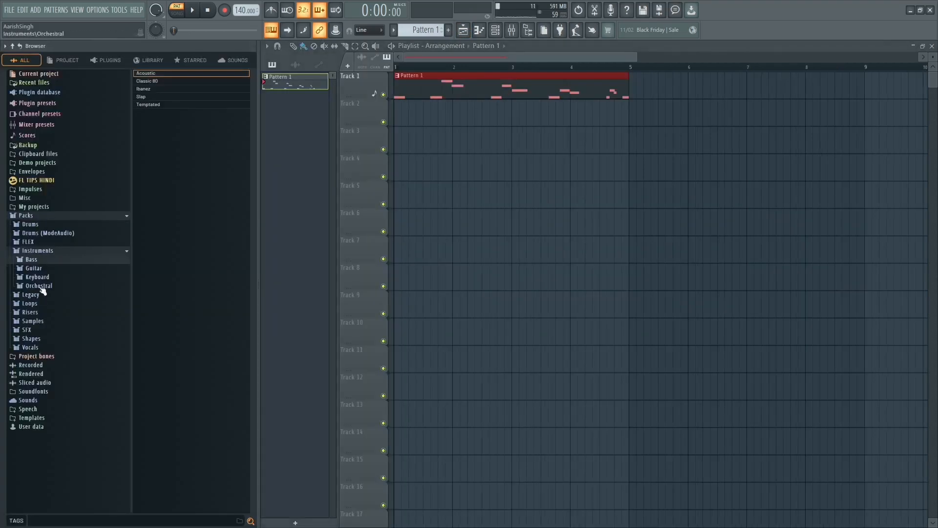
left_click(42, 252)
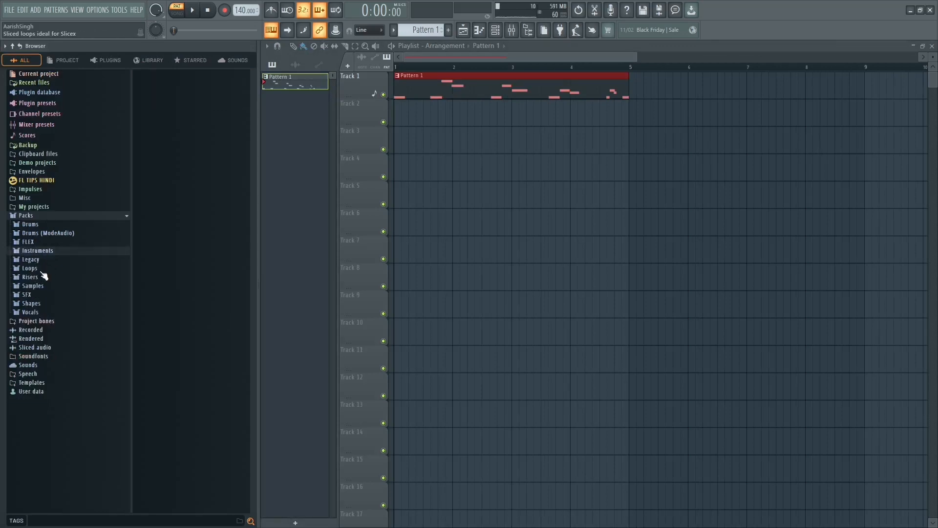
left_click(40, 268)
Step: Audition loops from the Loops folder against the playing bass pattern, including DL Dubby, DL Glitch and DL Groover
key("space")
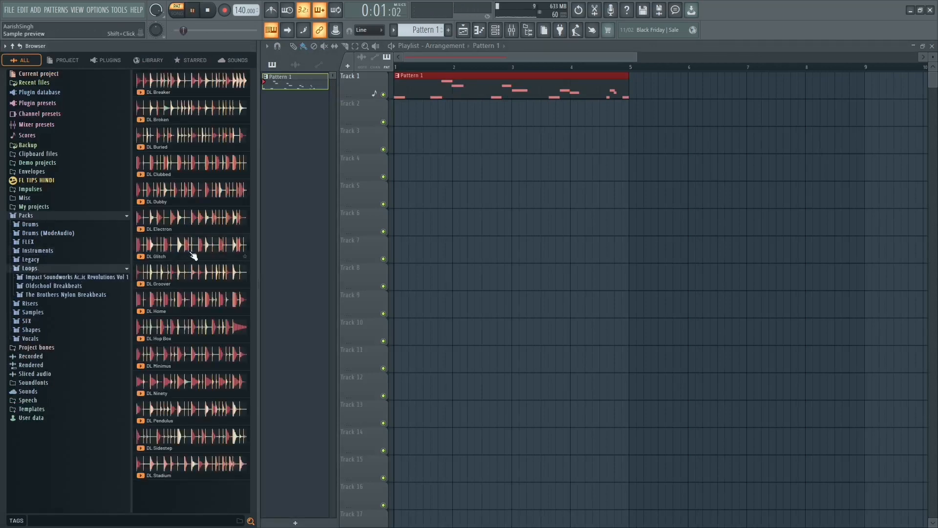
left_click(175, 168)
left_click_drag(171, 168, 29, 142)
key("space")
left_click(177, 200)
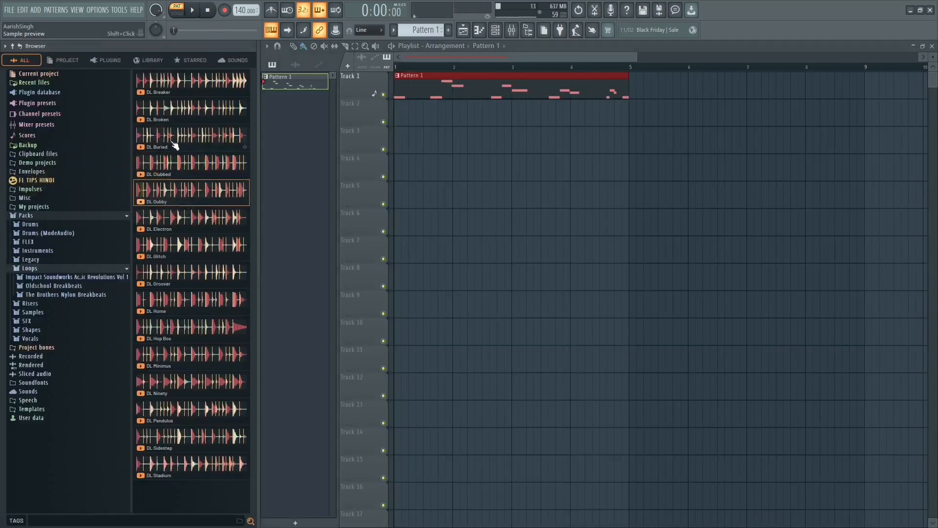
key("space")
left_click(176, 142)
left_click(182, 247)
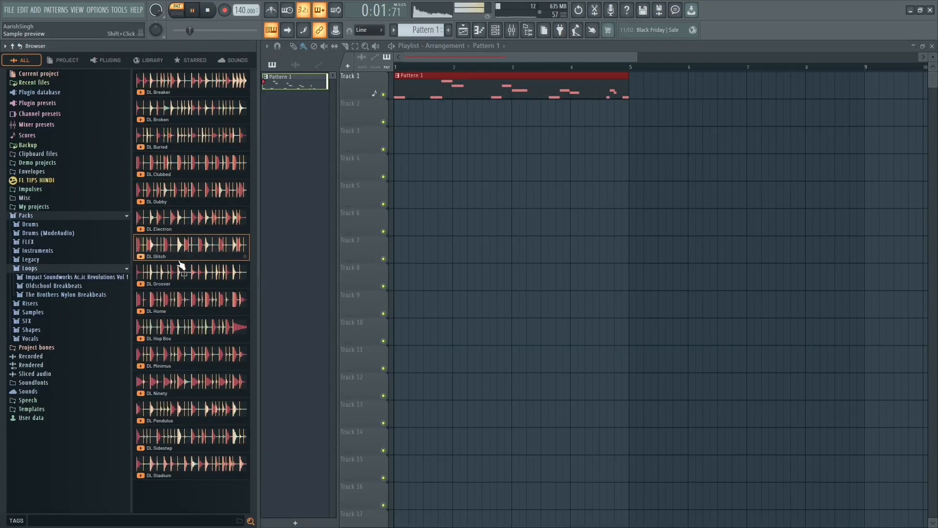
left_click(174, 274)
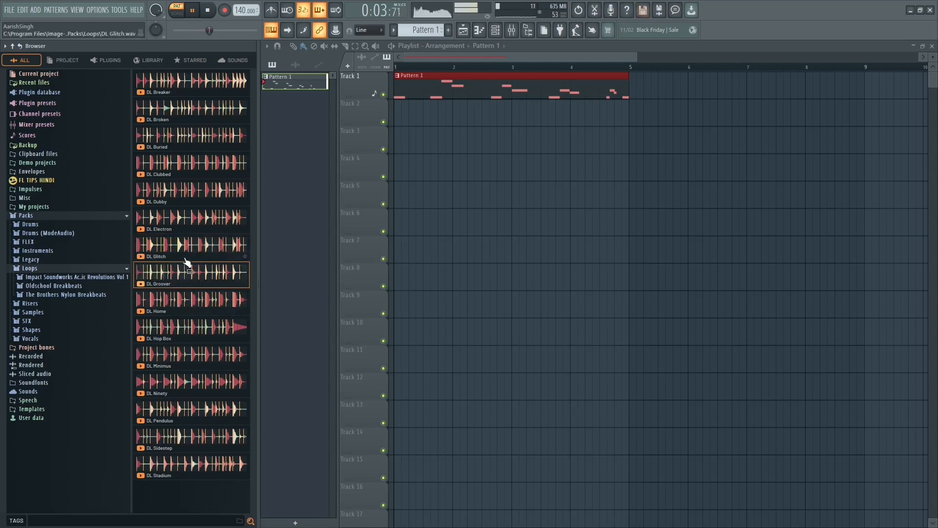
Step: Add the DL Glitch loop as an audio track below Track 1 and repeat its clip to fill four bars
mouse_move(172, 247)
left_mouse_down()
mouse_move(174, 140)
mouse_move(98, 110)
left_mouse_up()
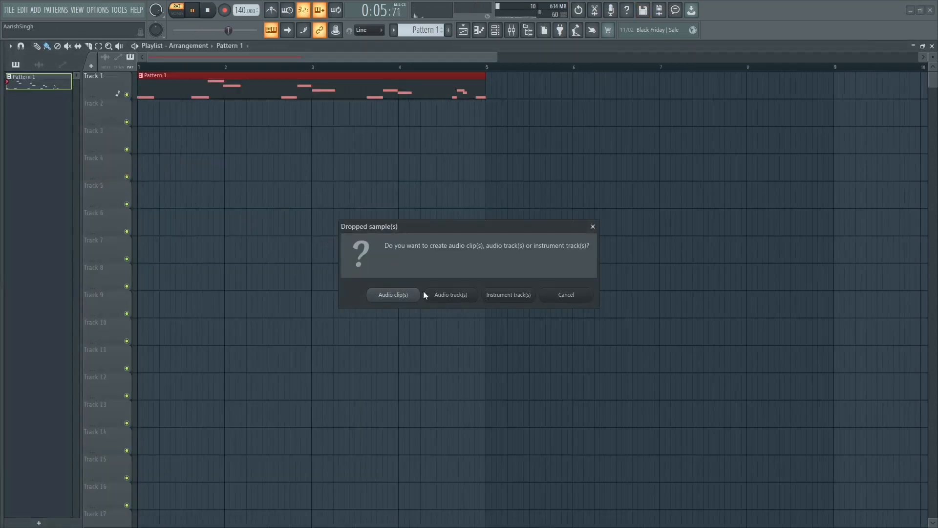
left_click(423, 292)
left_click(315, 117)
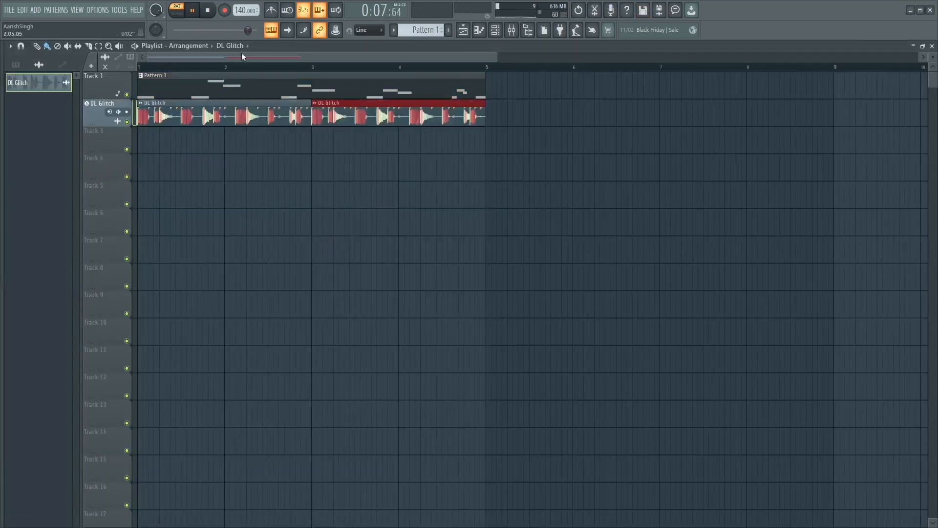
Step: Switch playback to song mode and play the bass line together with the DL Glitch loop
left_click(181, 13)
key("space")
key("space")
key("space")
Step: Disable all effect slots on the Acoustic mixer track, open the DL Glitch clip's settings, and play the arrangement with the bass unprocessed
key("F9")
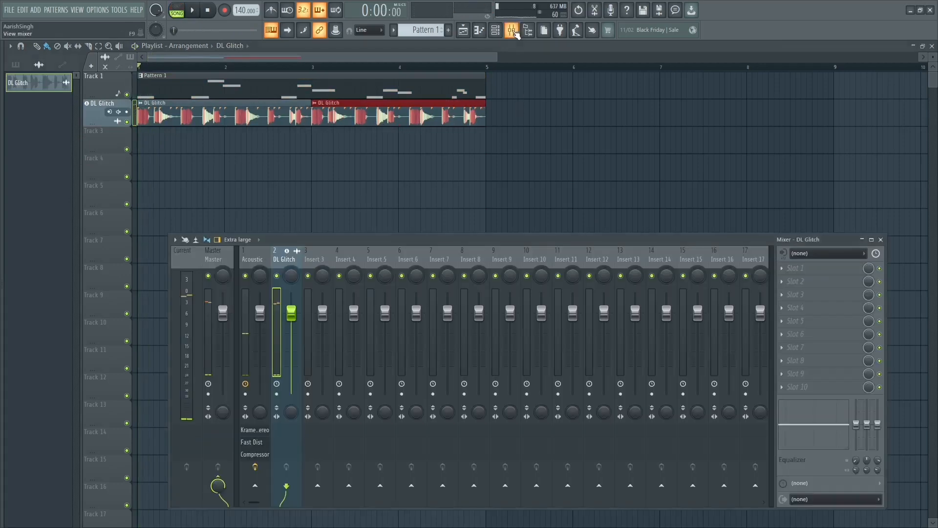
left_click(254, 467)
key("F9")
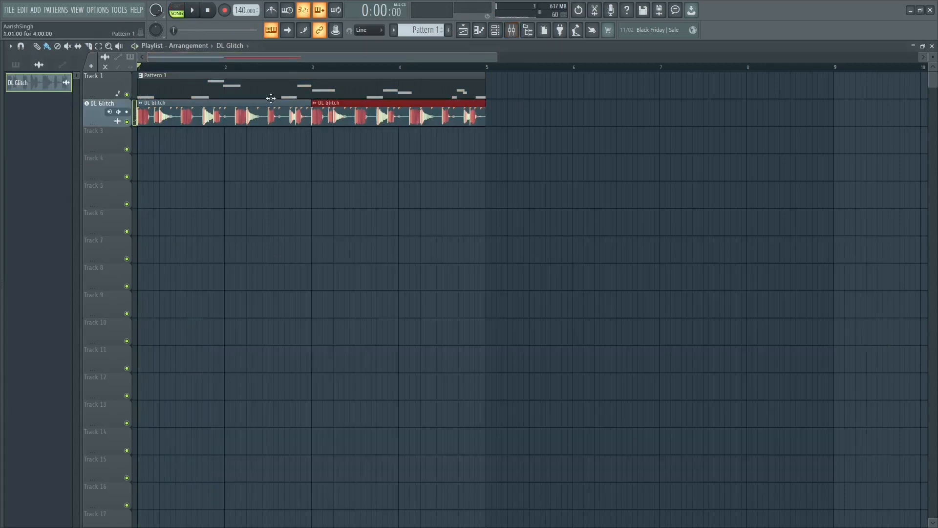
double_click(250, 118)
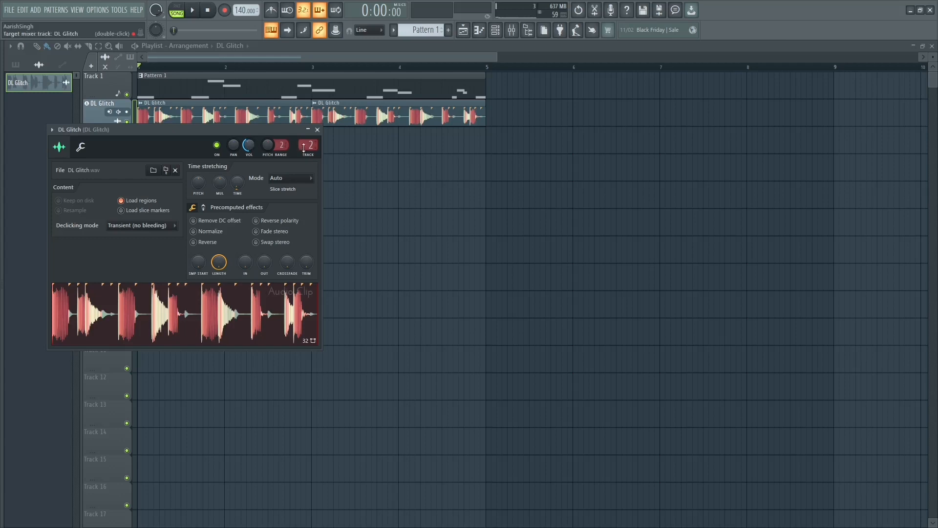
key("F9")
key("space")
left_click(260, 265)
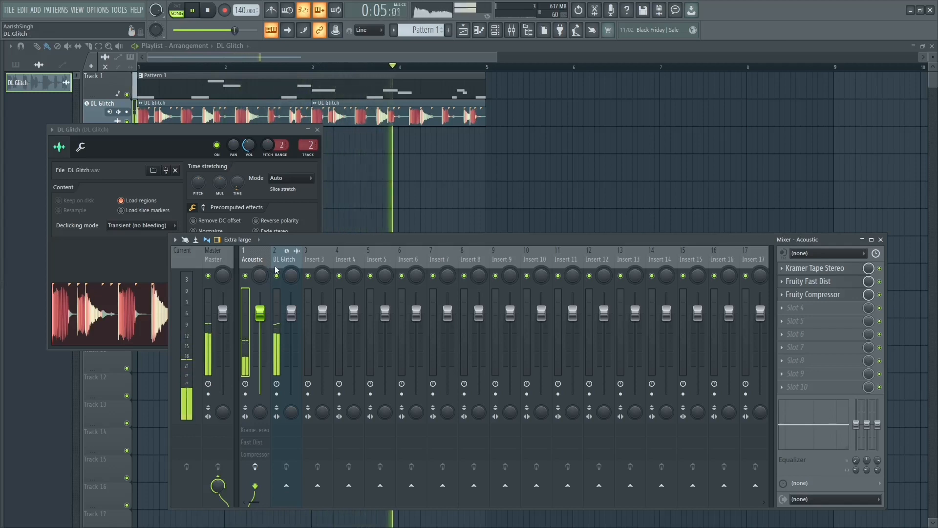
key("space")
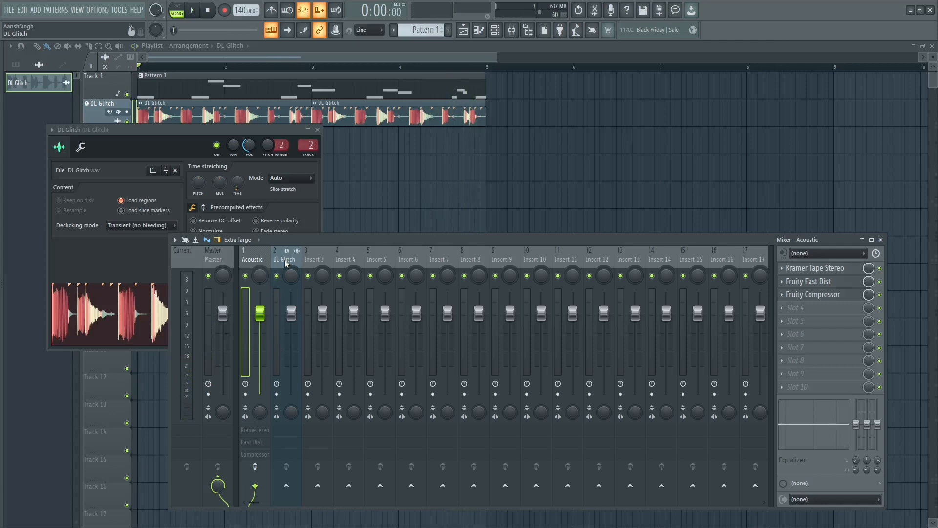
Step: Enable the Acoustic mixer track's effect slots again, close the DL Glitch clip's settings, and play the arrangement with the processed bass
left_click(255, 467)
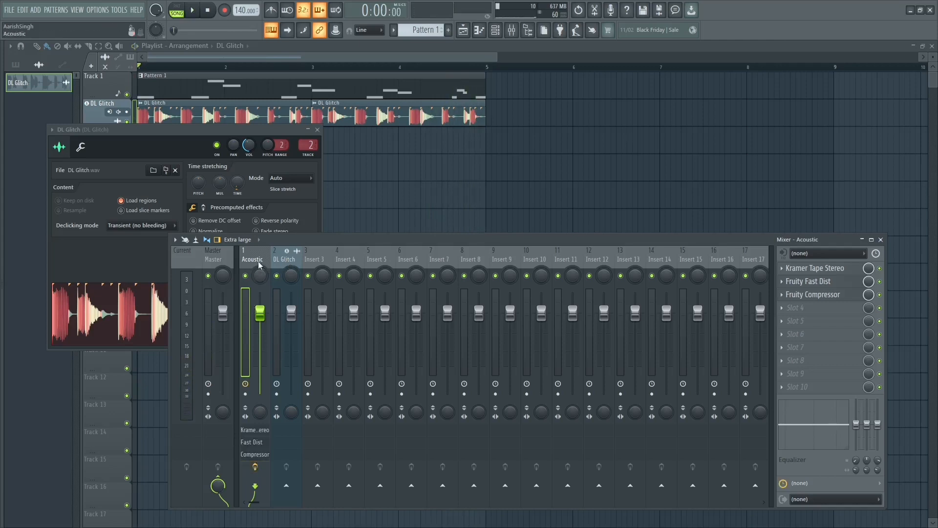
left_click(317, 130)
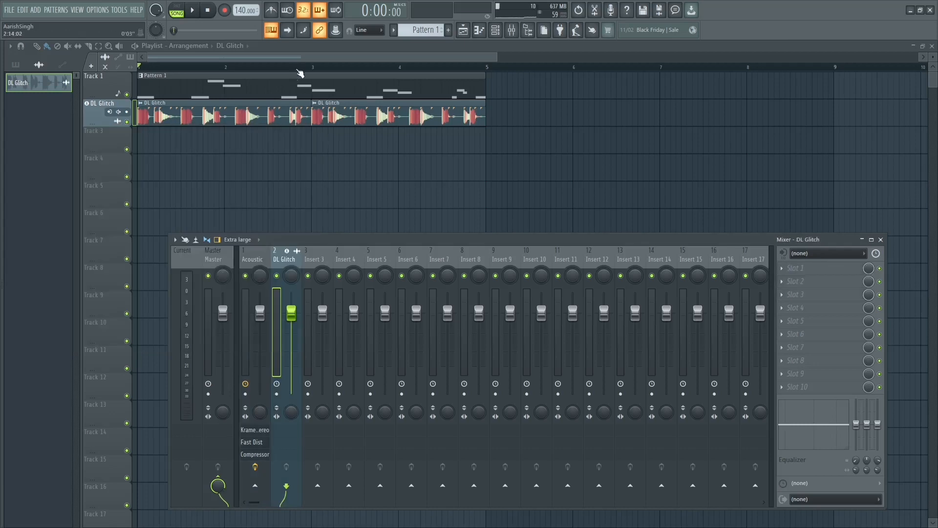
key("F9")
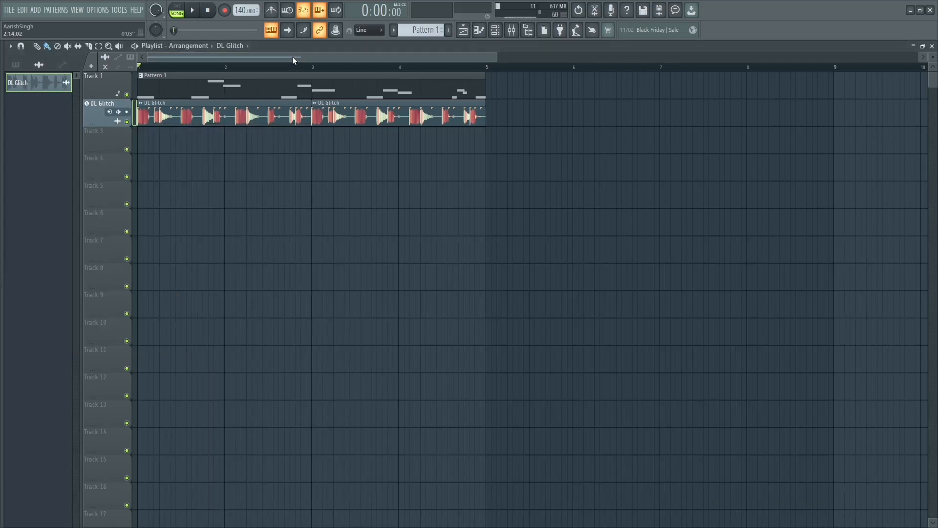
left_click(513, 30)
left_click(255, 259)
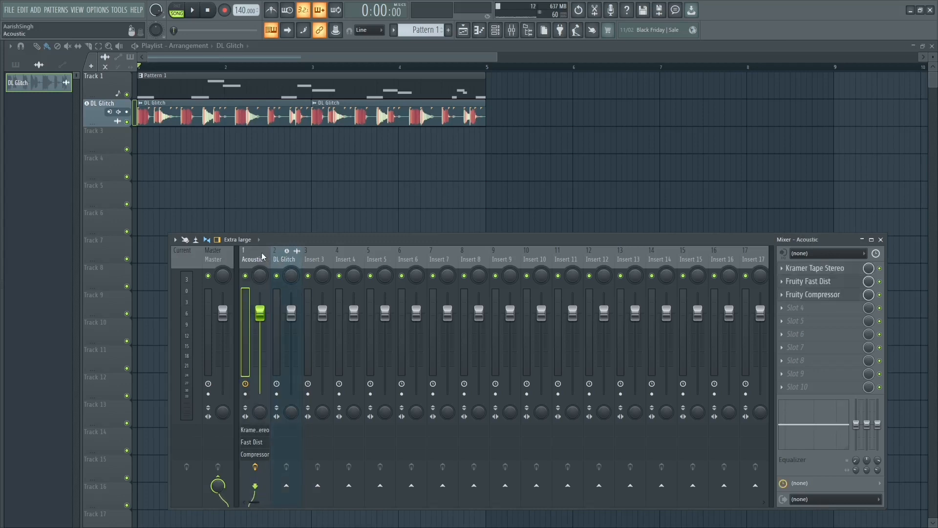
key("space")
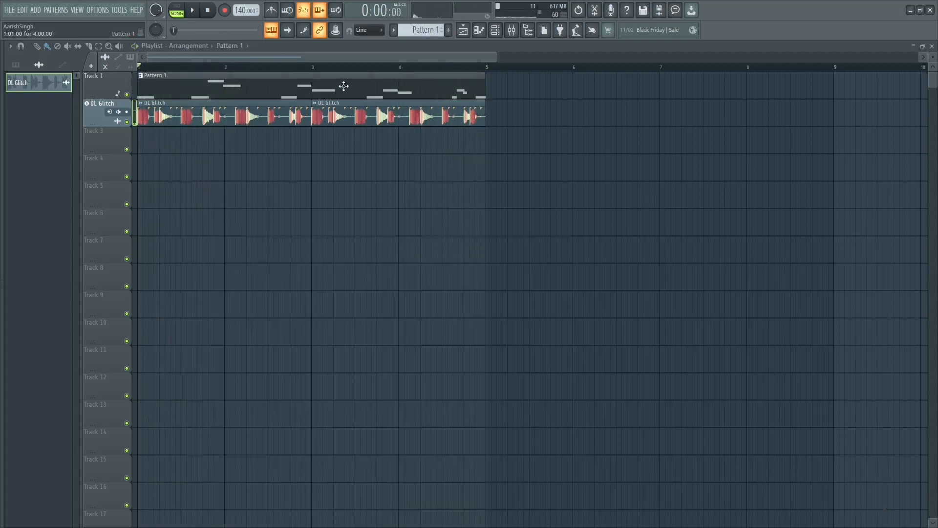
Step: Quantize the Acoustic bass notes of Pattern 1 in the piano roll and save the project
key("F7")
key("ctrl+q")
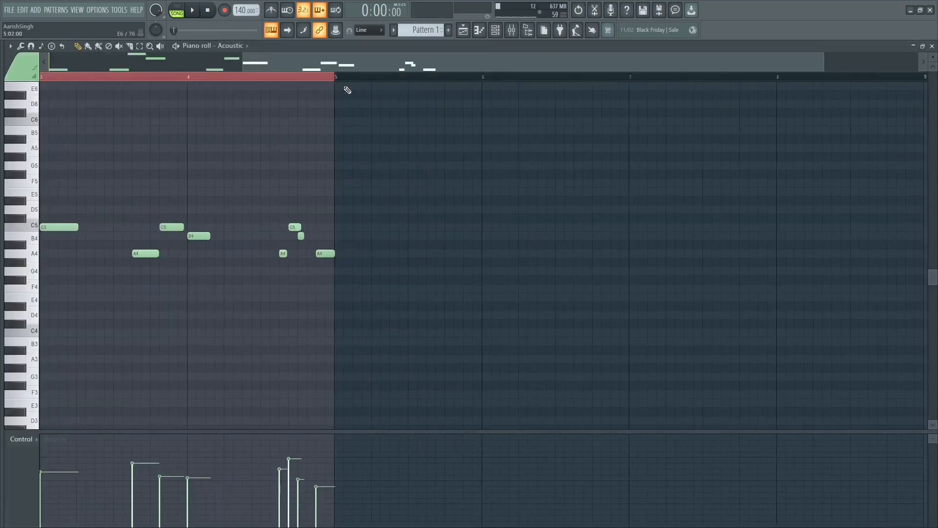
left_click(463, 29)
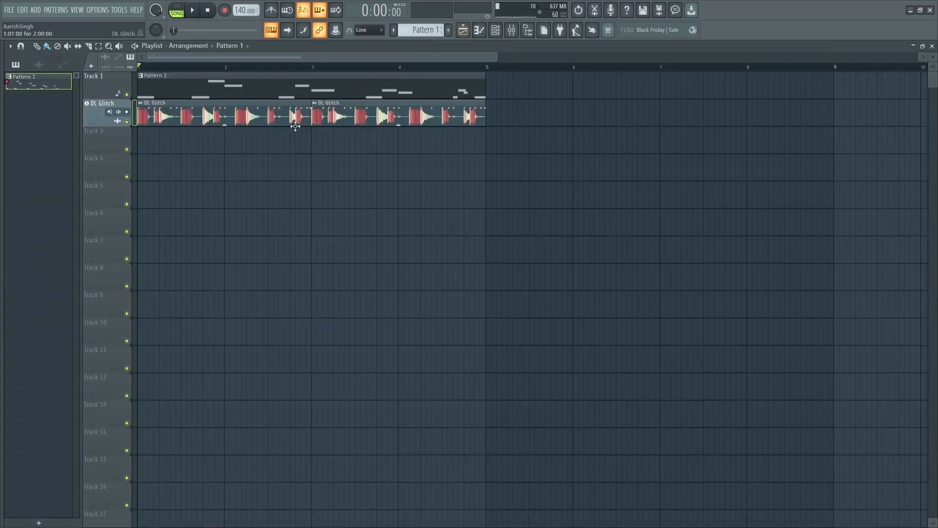
key("ctrl+s")
Step: Show the mixer and select the Master track
left_click(511, 29)
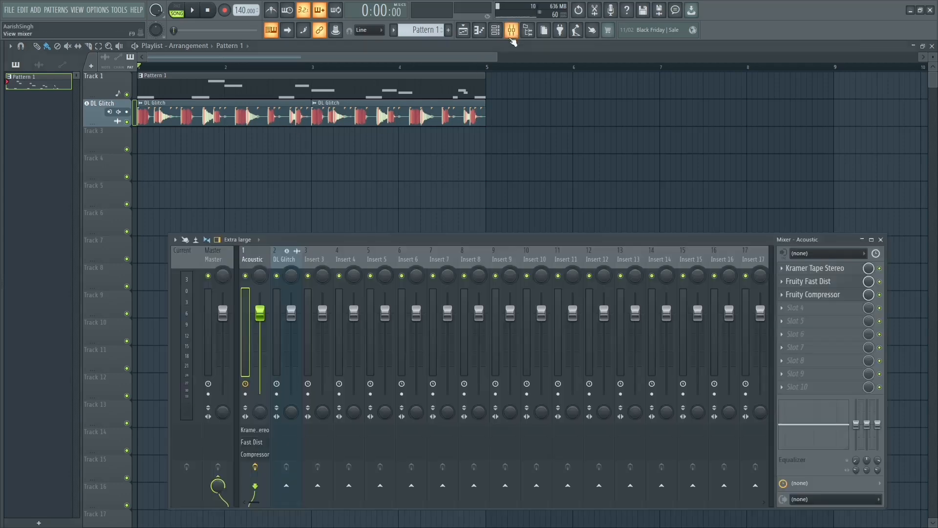
left_click(218, 258)
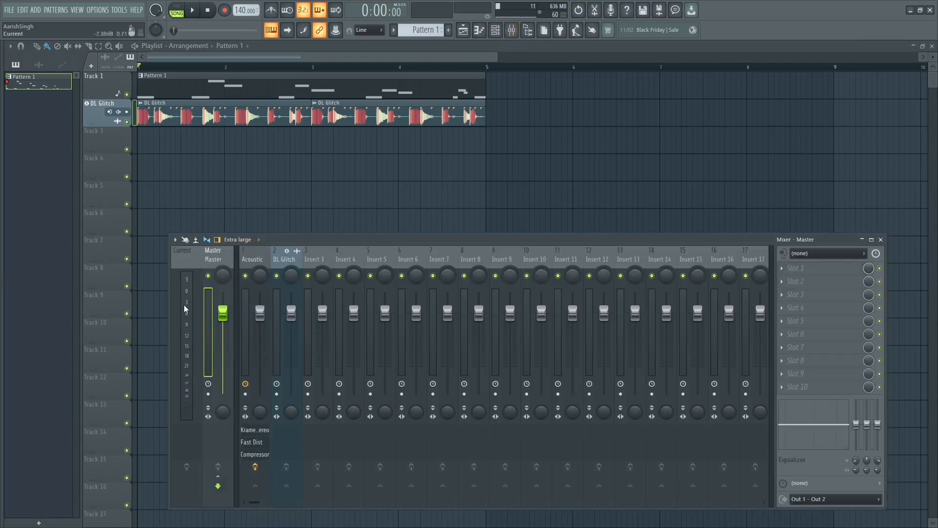